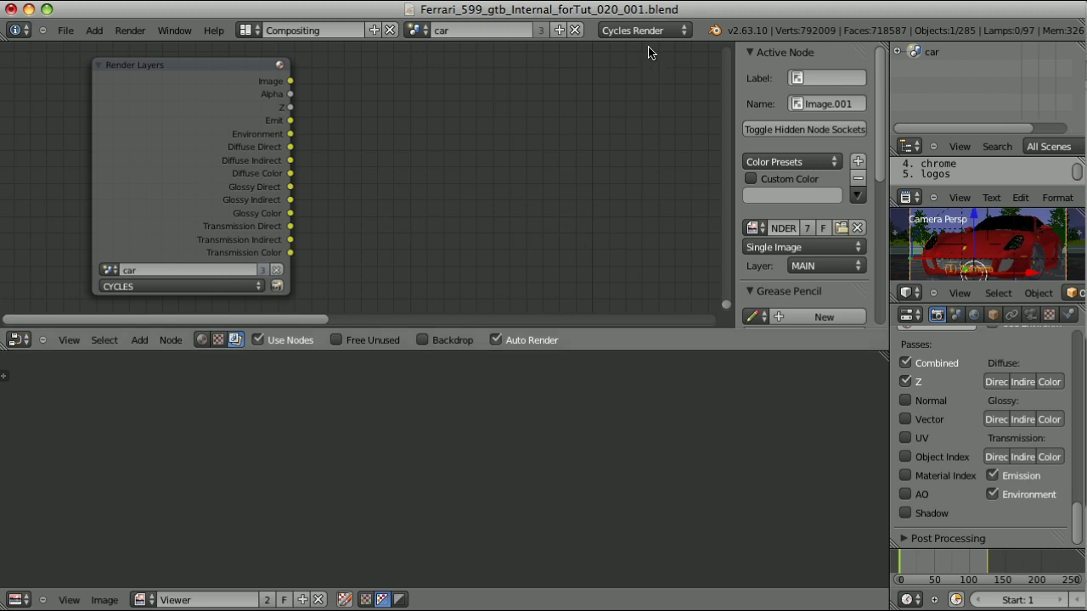
scroll(934, 428, up, 2)
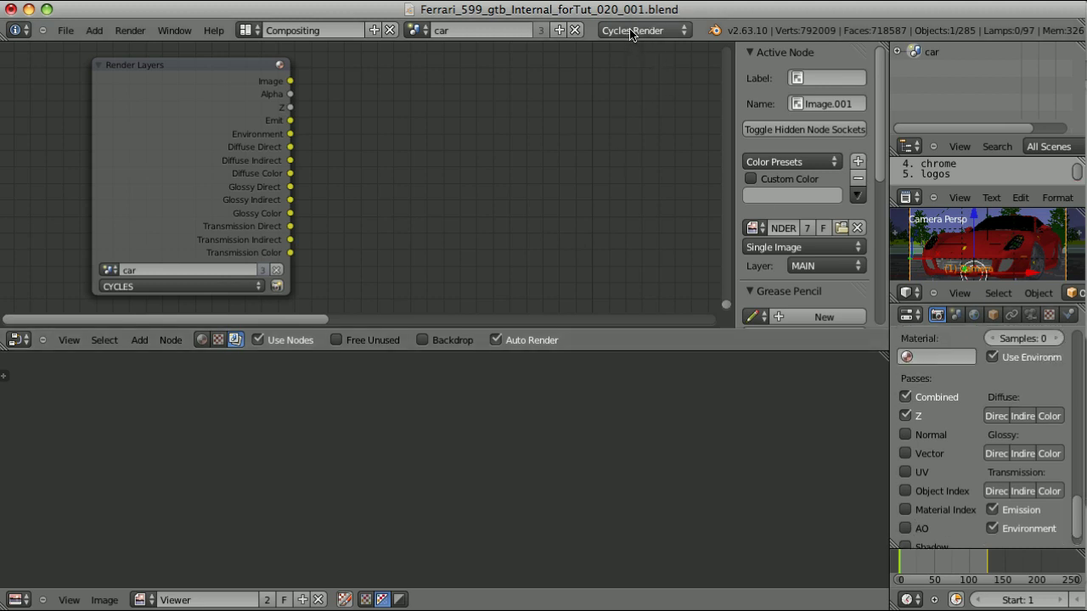
scroll(939, 433, down, 2)
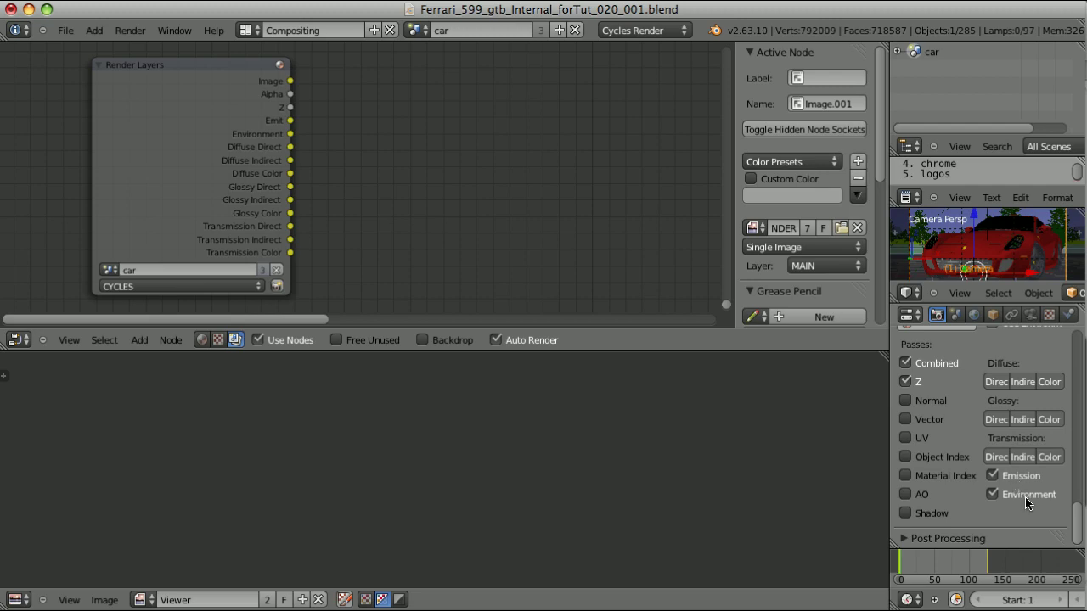
Switch to the browser, open the Cycles Render Passes page of the Blender 2.6 manual and examine the diagram for combining lighting passes
key(super+Tab)
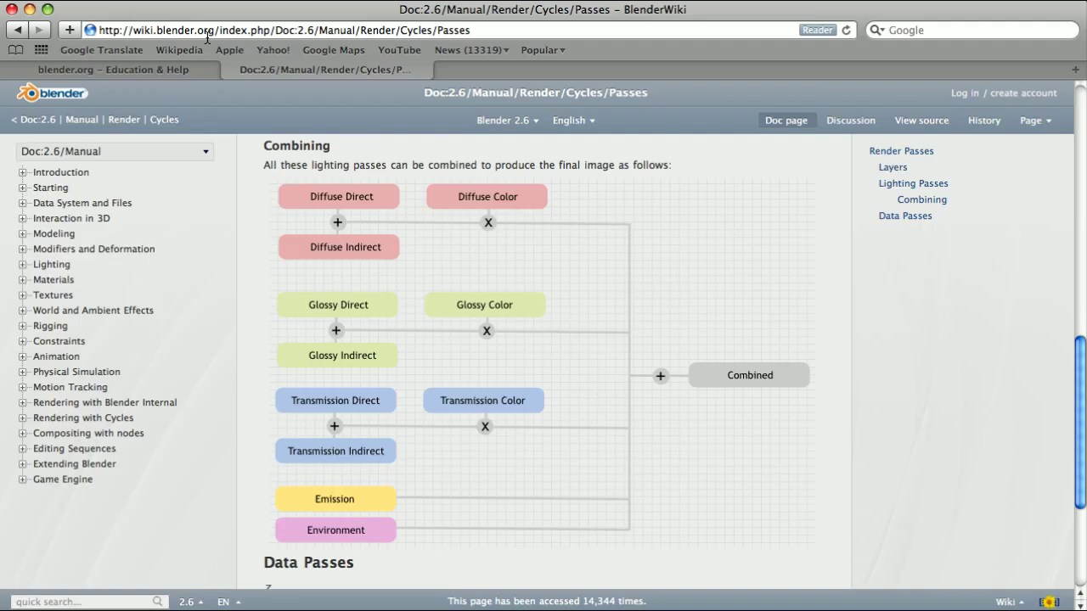
key(ctrl+shift+Tab)
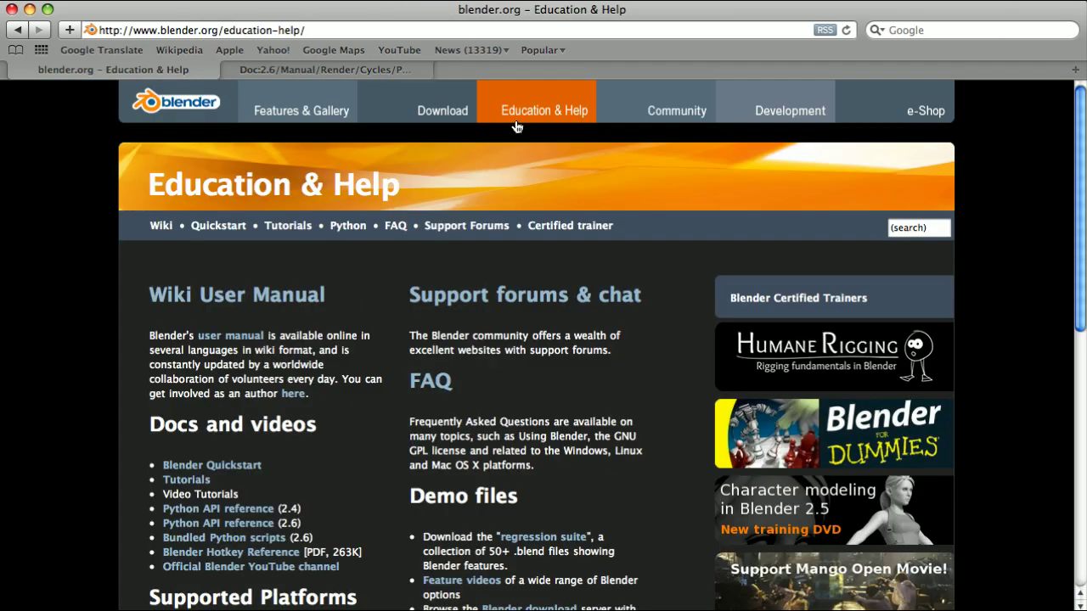
click(227, 337)
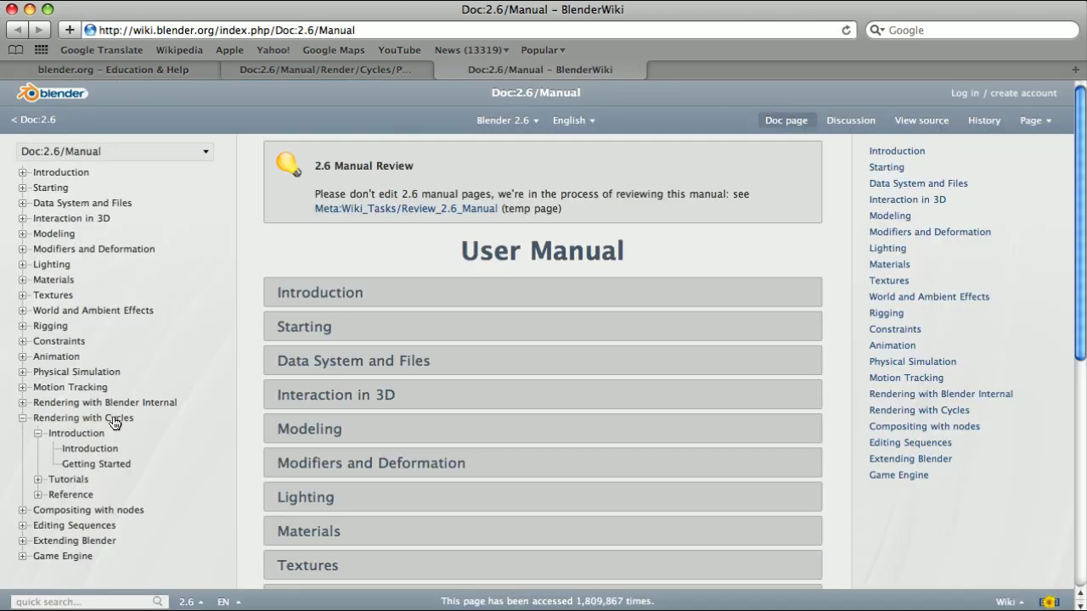
click(64, 419)
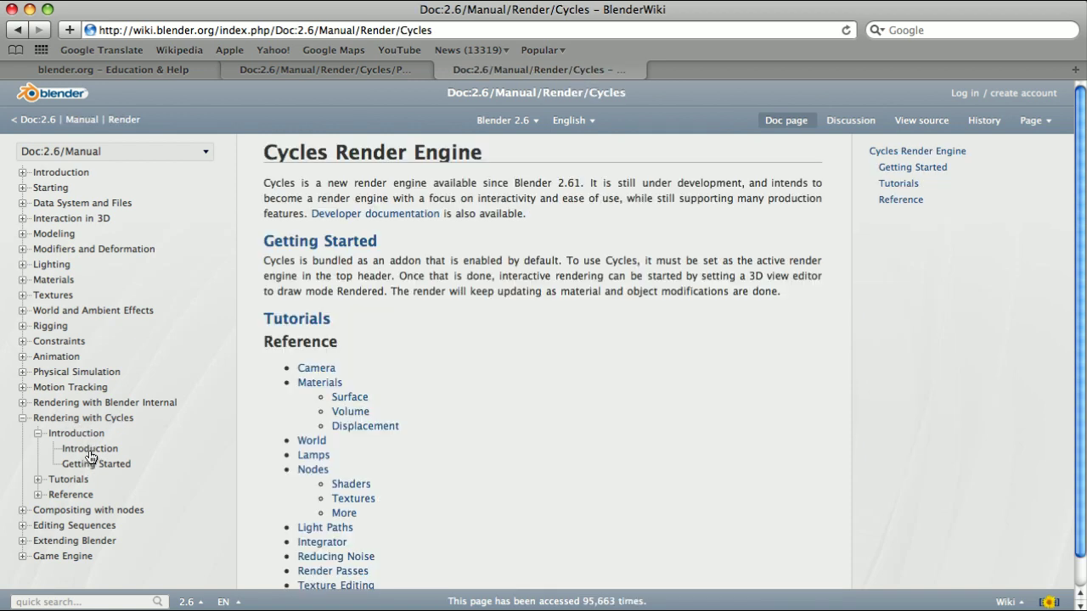
scroll(408, 395, down, 2)
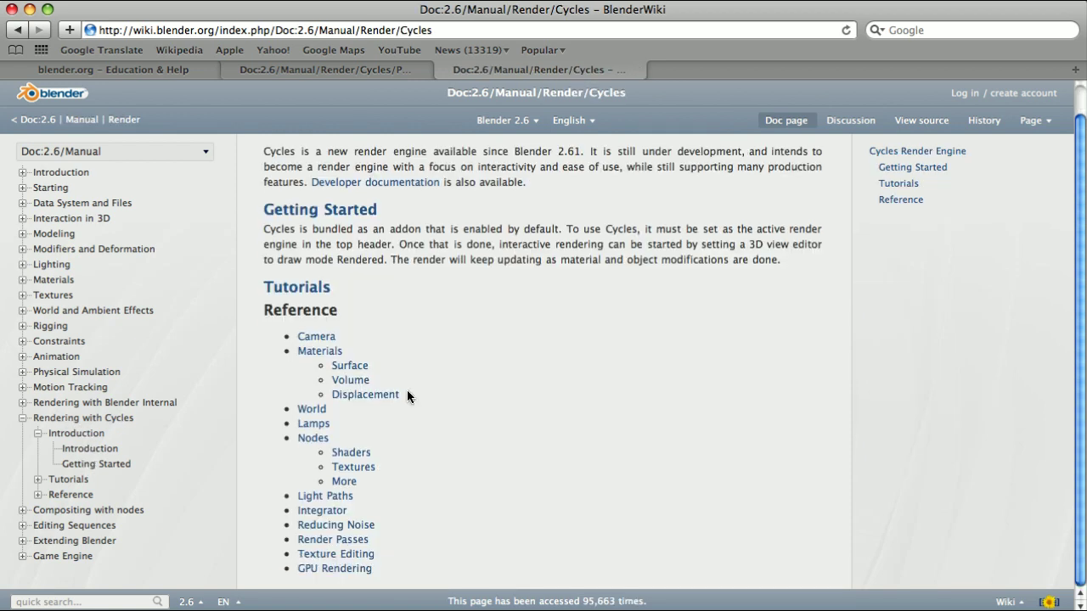
click(333, 540)
scroll(724, 345, down, 10)
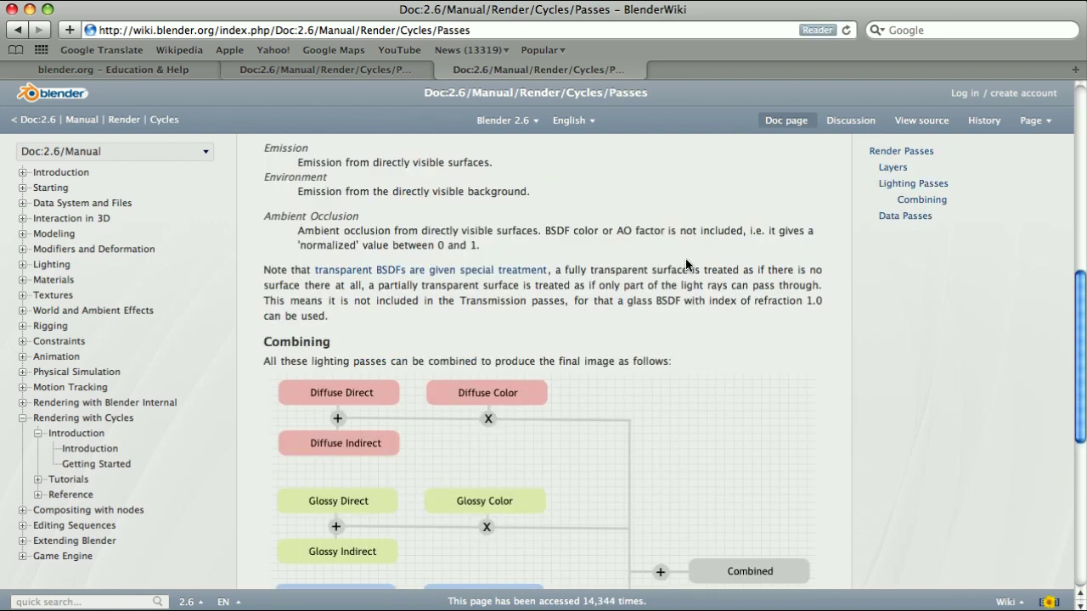
scroll(724, 345, down, 3)
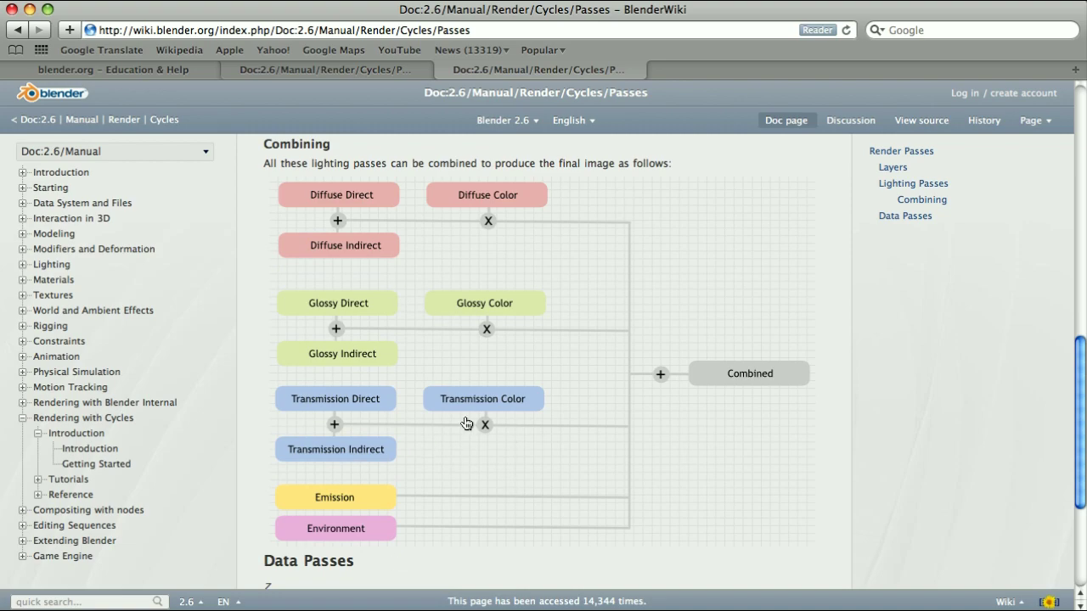
Switch back to Blender, add a Mix node set to Add, and connect Diffuse Direct and Diffuse Indirect to its image inputs
key(super+Tab)
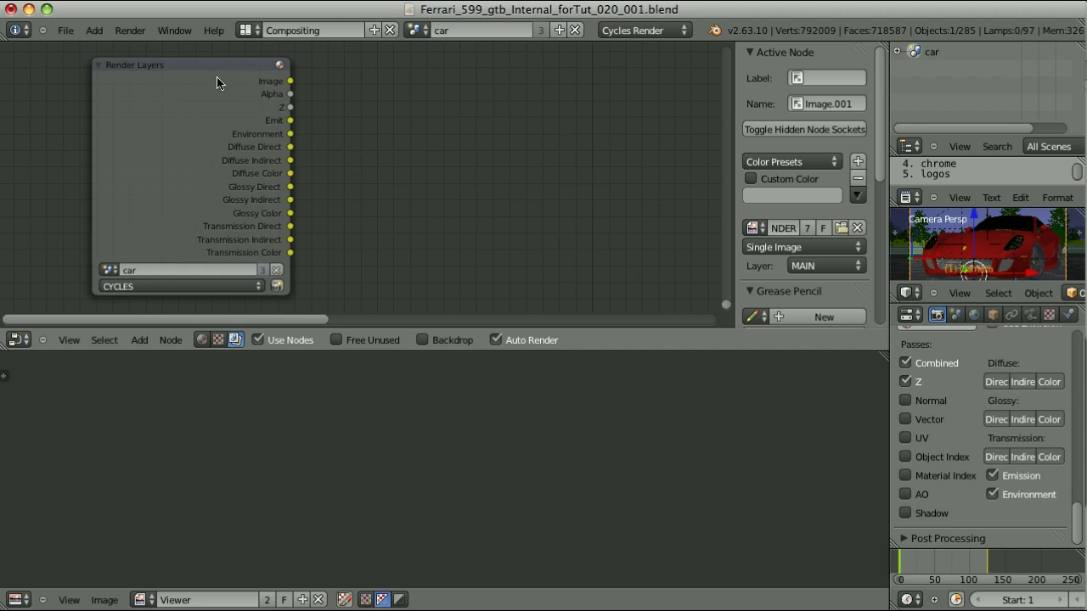
drag(184, 66, 175, 59)
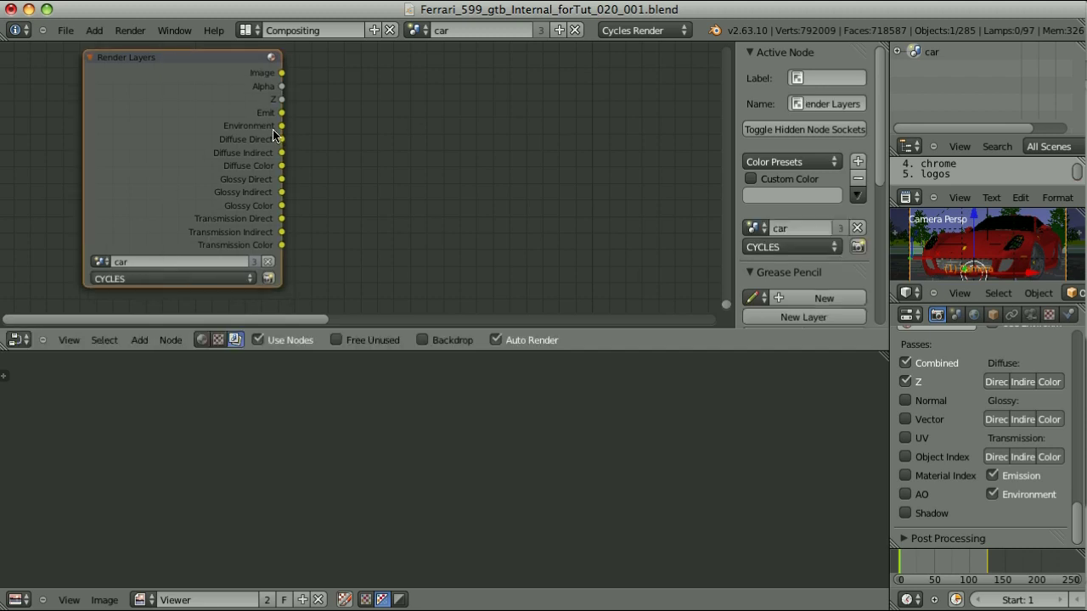
scroll(365, 112, up, 2)
drag(254, 126, 328, 146)
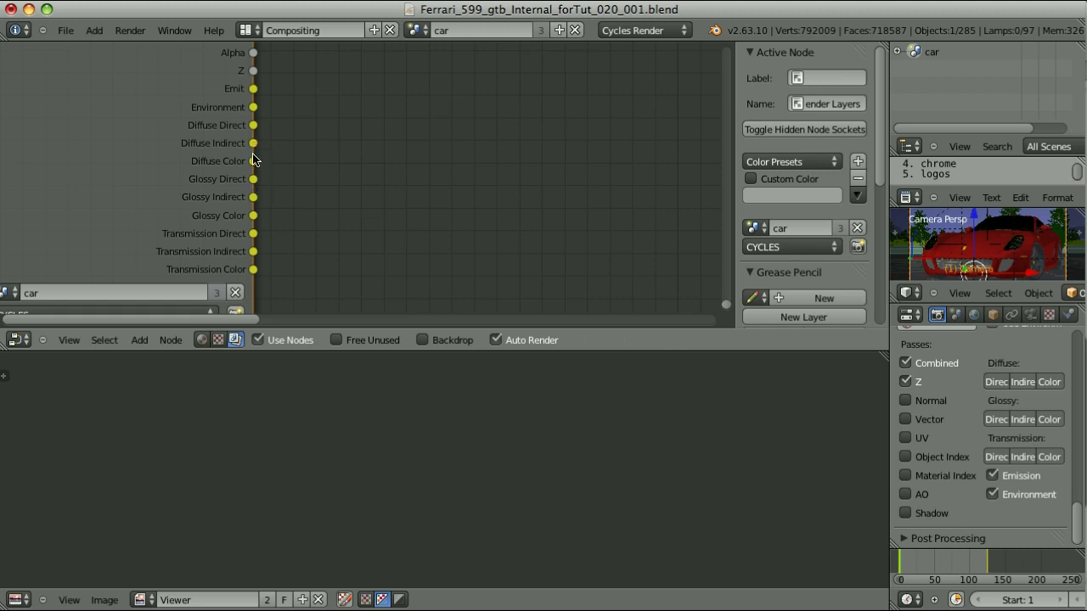
key(shift+a)
mouse_move(309, 145)
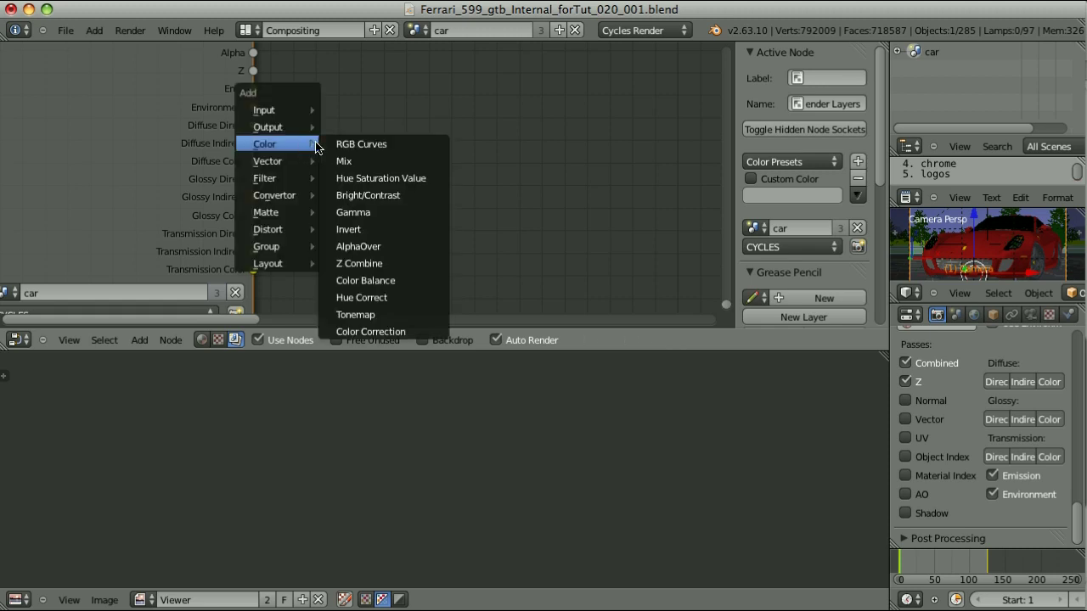
click(358, 162)
click(406, 162)
click(407, 197)
drag(253, 124, 275, 151)
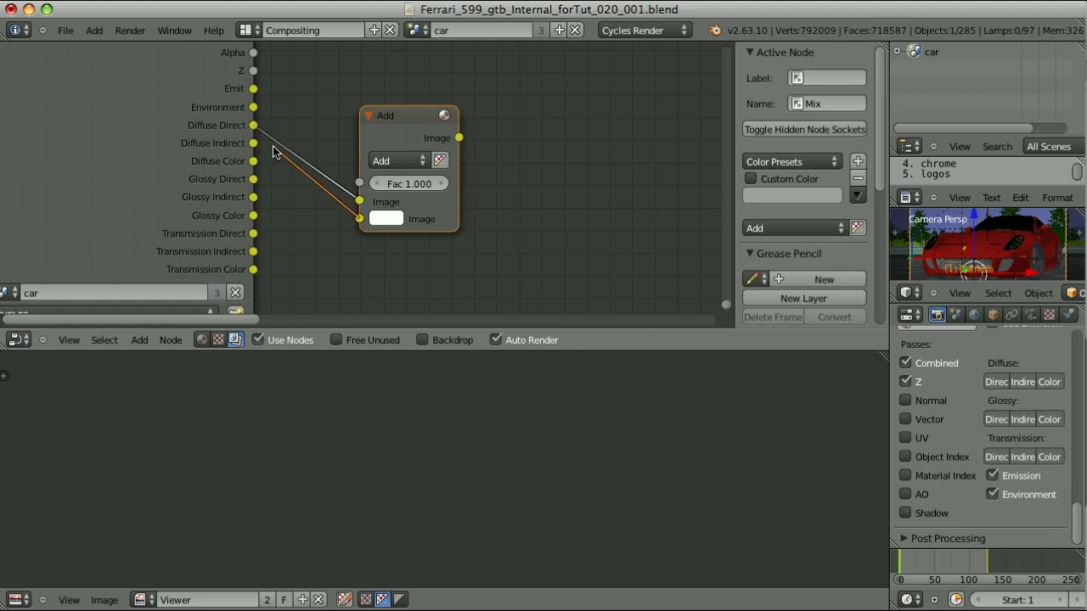
drag(275, 150, 253, 142)
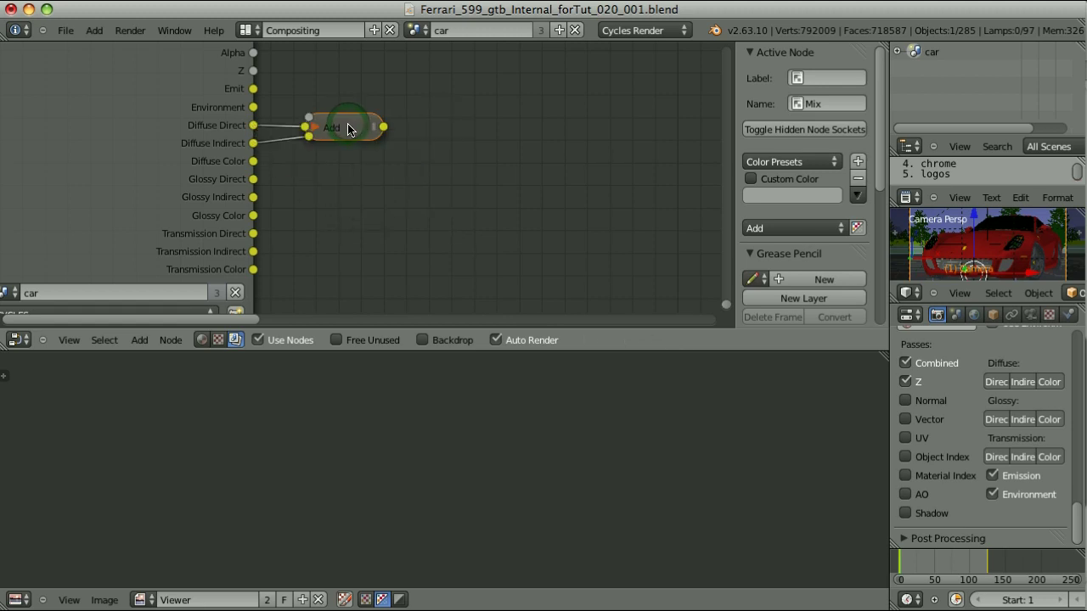
Duplicate the Add node, set the copy to Multiply, and feed it the diffuse sum and the Diffuse Color pass
key(shift+d)
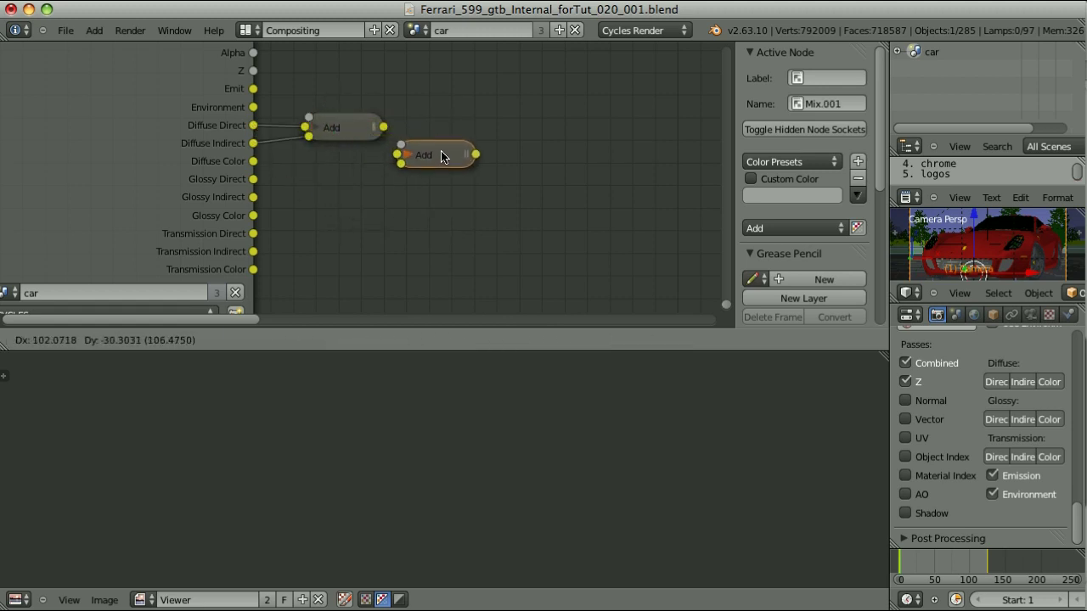
click(441, 155)
drag(253, 160, 401, 164)
click(783, 227)
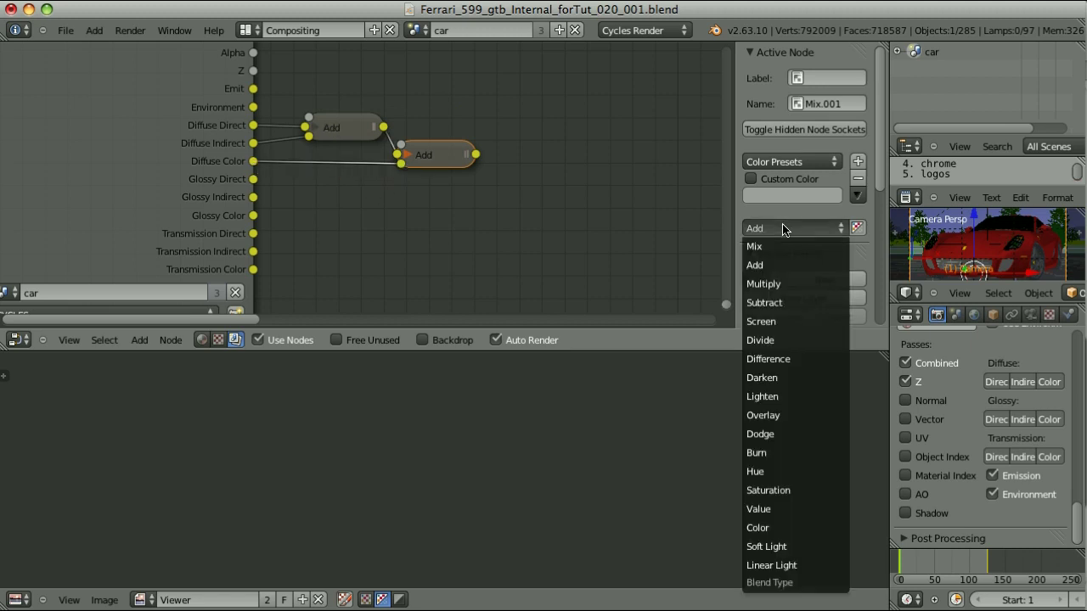
click(785, 279)
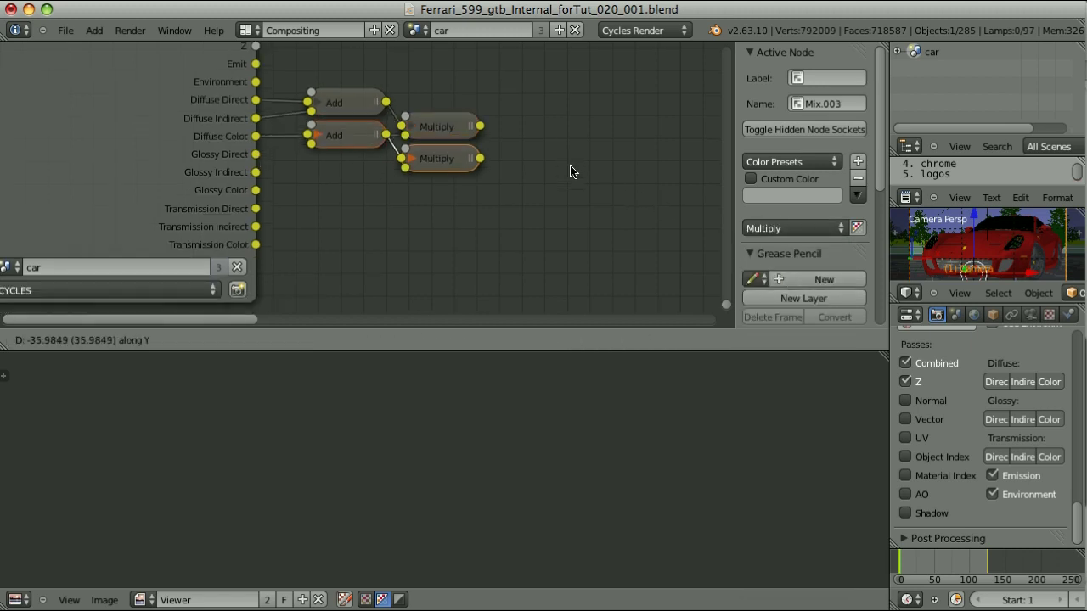
Duplicate the Add and Multiply pair below the diffuse nodes and connect the Glossy Direct, Indirect and Color passes to it
click(569, 196)
drag(255, 155, 312, 167)
drag(257, 192, 405, 192)
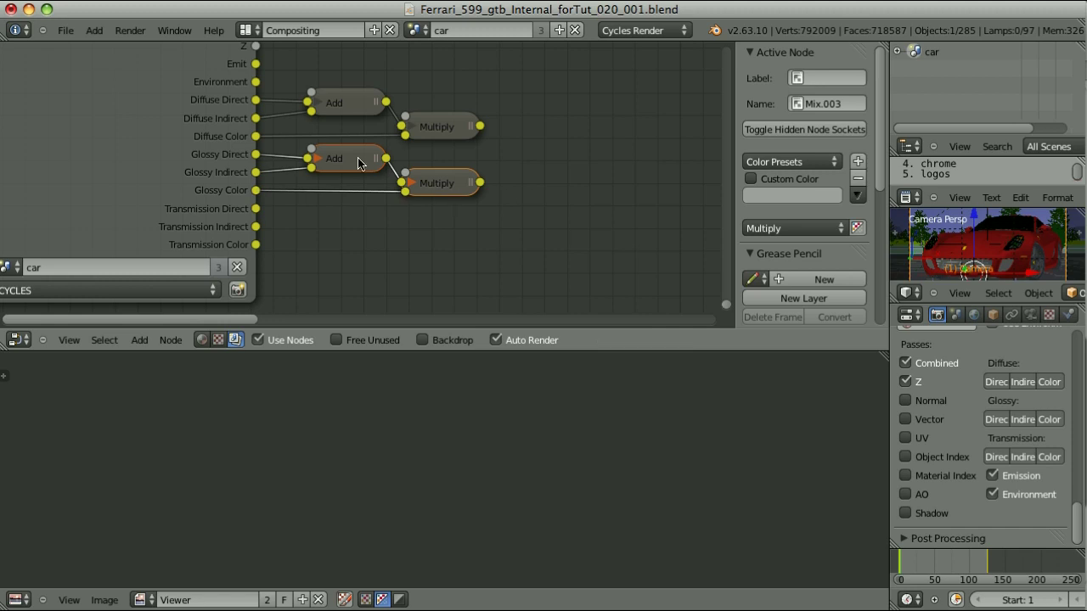
Duplicate the Add and Multiply pair once more and connect the Transmission Direct, Indirect and Color passes to it
key(shift+d)
click(369, 218)
drag(256, 212, 311, 221)
drag(257, 245, 405, 245)
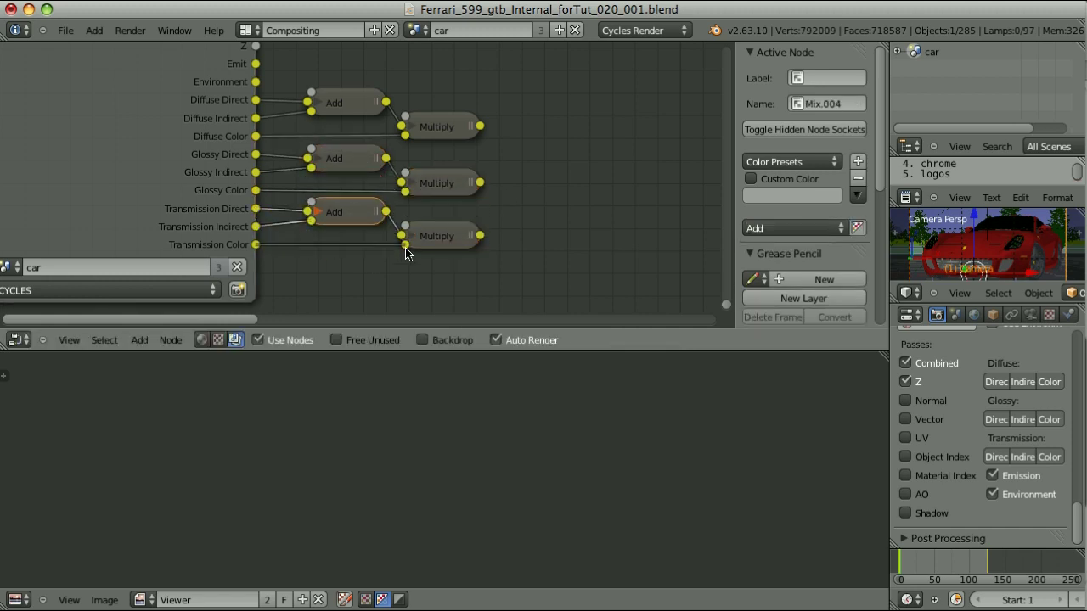
Check the manual's combining diagram, duplicate an Add node and link the diffuse and glossy Multiply outputs into it
key(super+Tab)
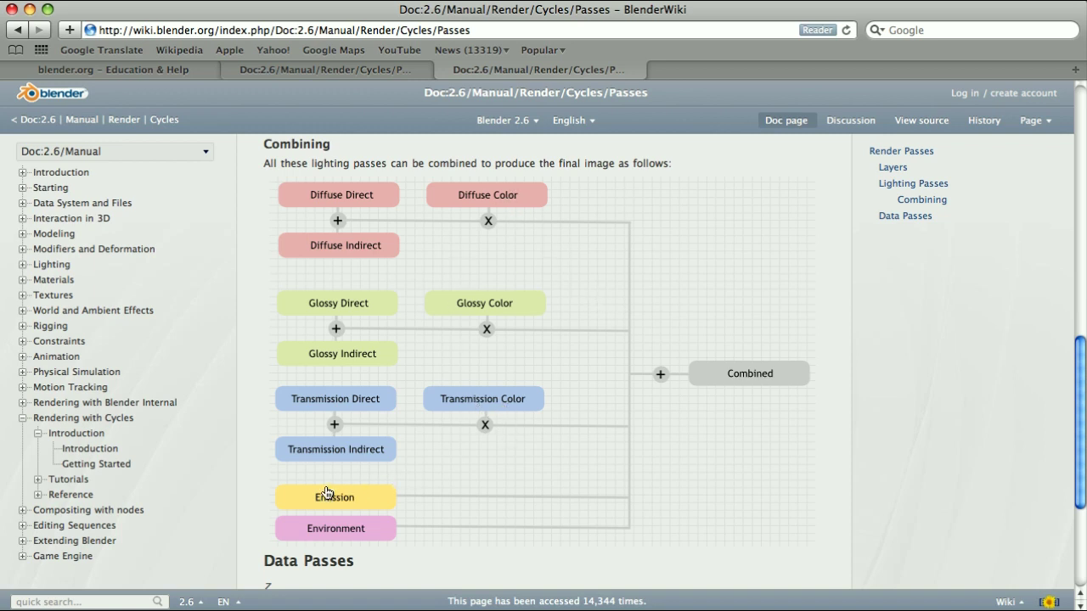
key(super+Tab)
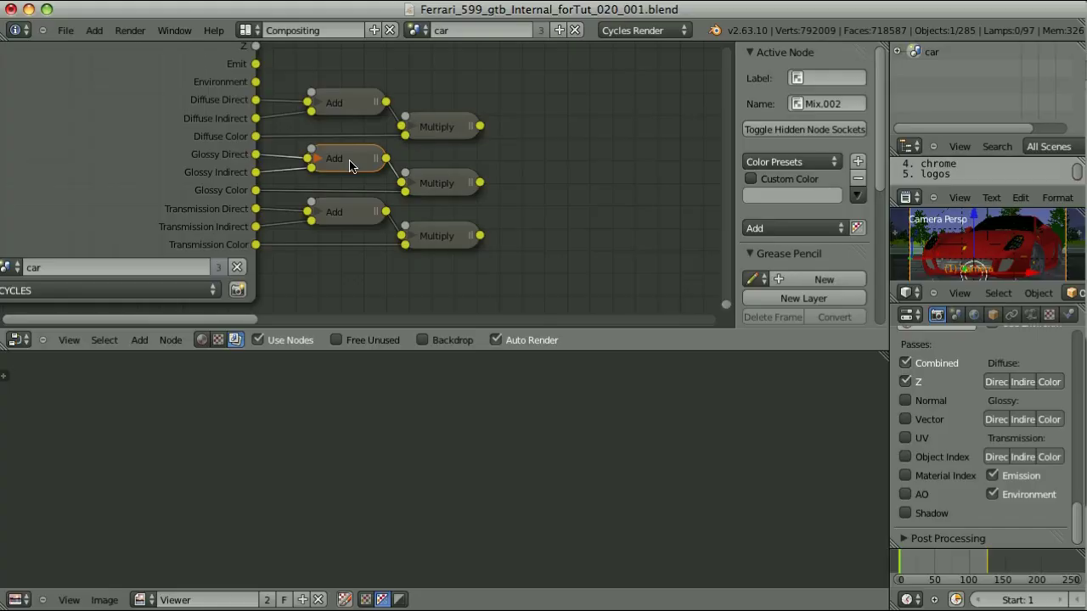
drag(352, 162, 535, 138)
shift+click(564, 149)
key(f)
shift+click(450, 187)
key(f)
Duplicate the combining Add node and link the diffuse-glossy sum and the transmission Multiply output into the copy
click(556, 157)
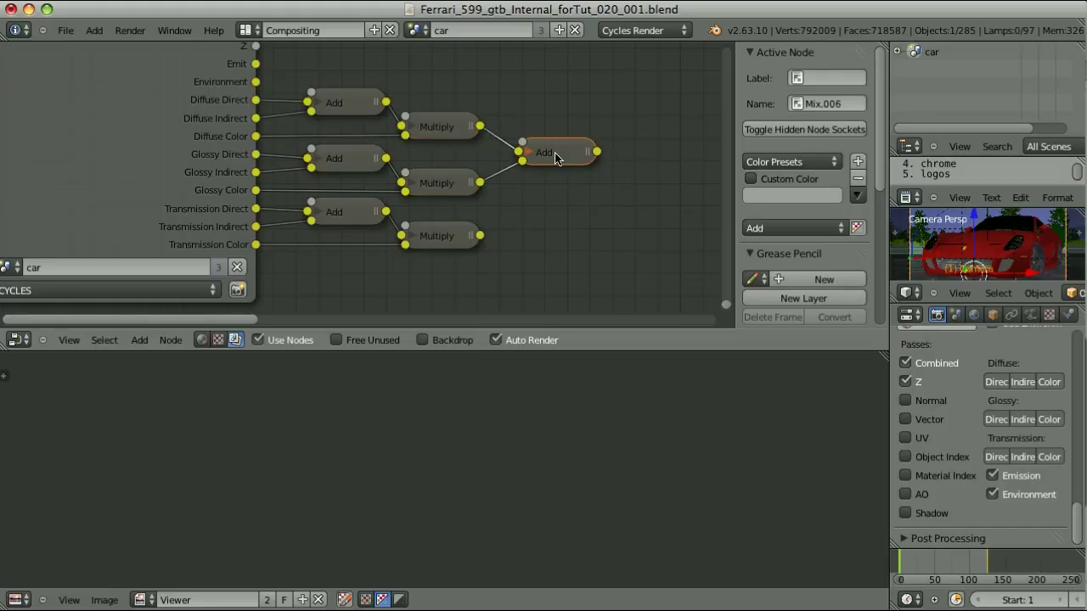
key(shift+d)
click(666, 219)
shift+click(575, 157)
key(f)
click(453, 242)
shift+click(665, 225)
scroll(664, 226, down, 2)
key(f)
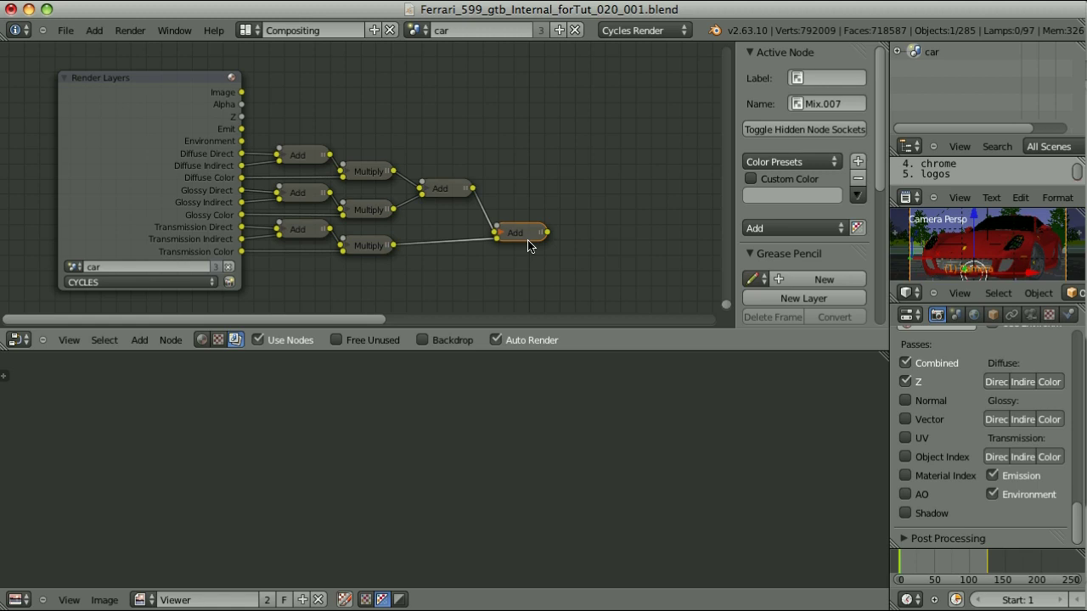
Duplicate two more Add nodes to bring the Emit and Environment passes into the combined diffuse, glossy and transmission result
key(shift+d)
click(600, 143)
drag(242, 129, 567, 129)
drag(242, 141, 643, 181)
key(shift+d)
click(666, 183)
shift+click(515, 230)
key(f)
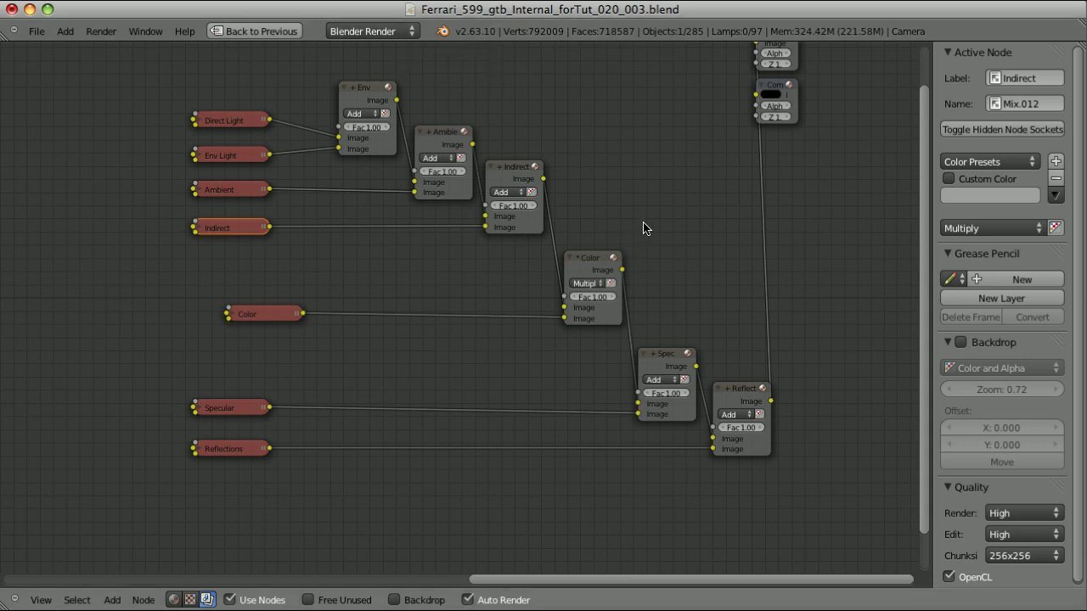
Examine the Direct Light, Env Light, Ambient, Indirect, Color, Specular and Reflections nodes in the Blender Internal pass setup
right_click(231, 119)
right_click(236, 156)
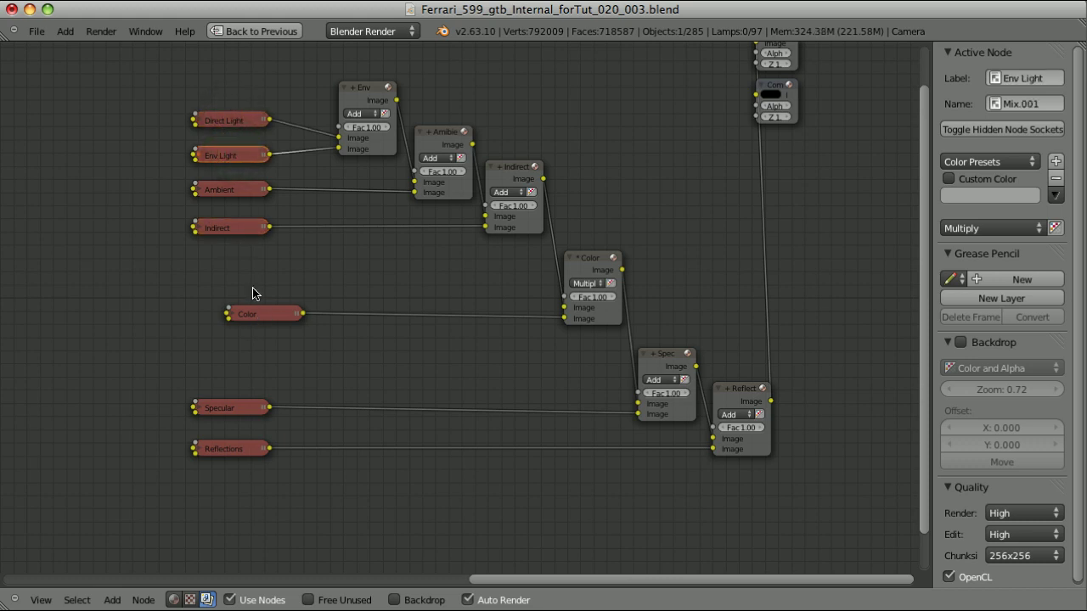
right_click(222, 124)
right_click(232, 157)
right_click(238, 192)
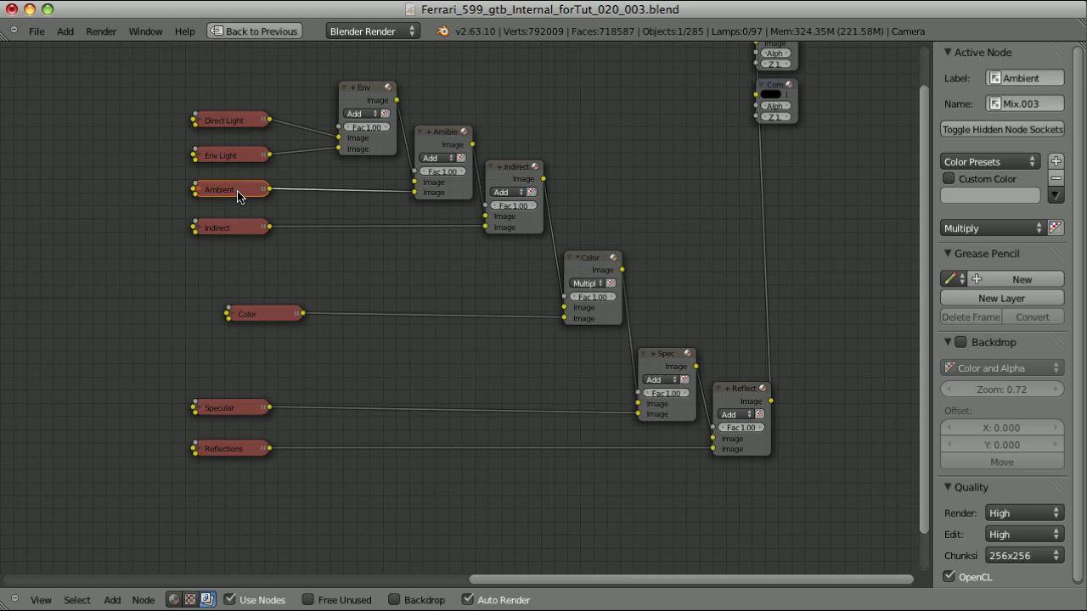
right_click(238, 229)
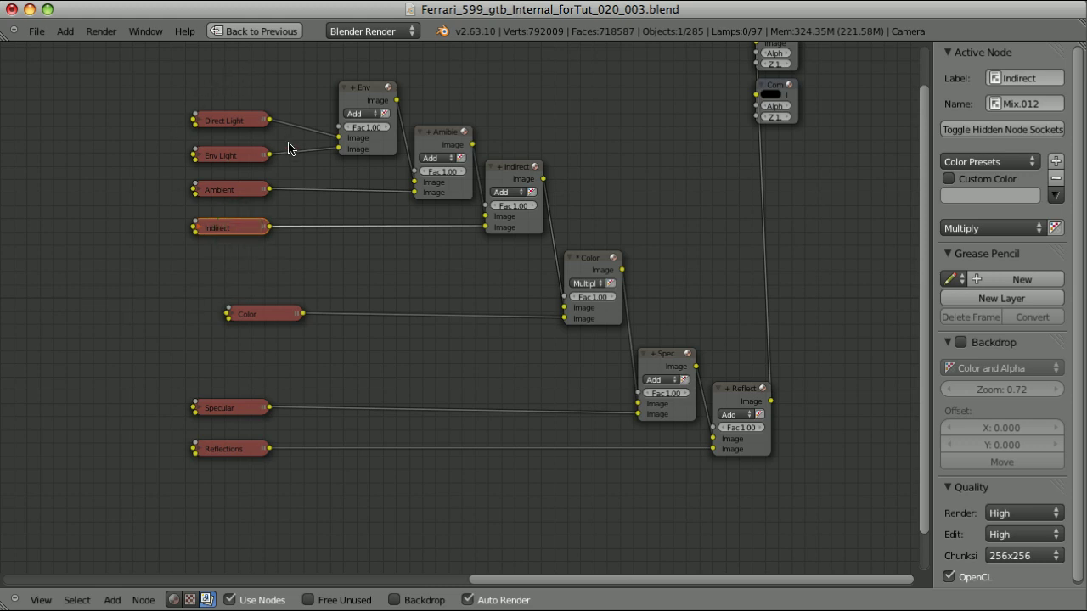
right_click(280, 321)
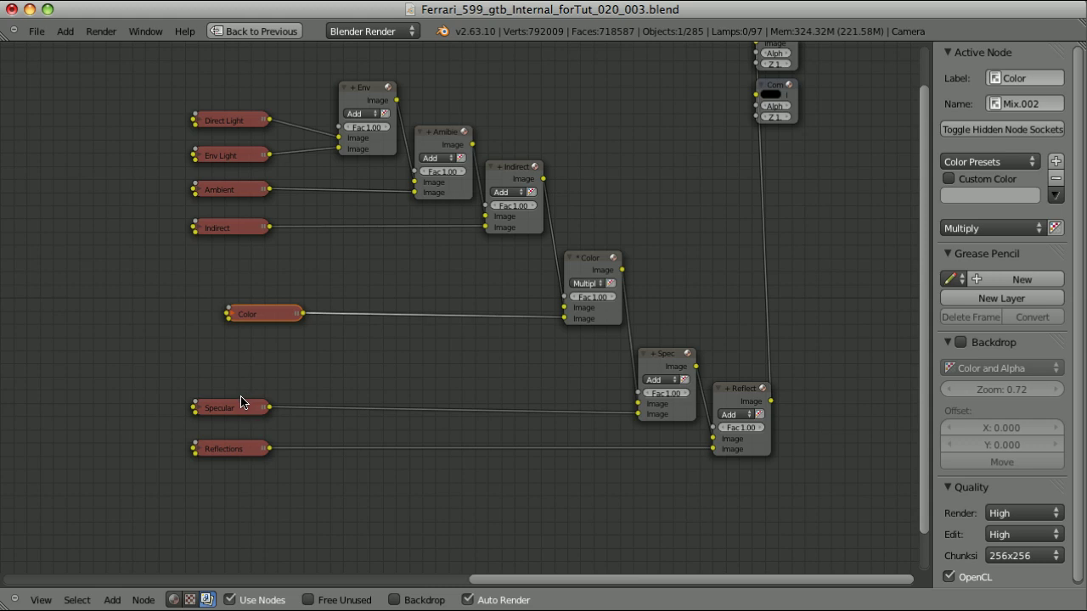
click(230, 452)
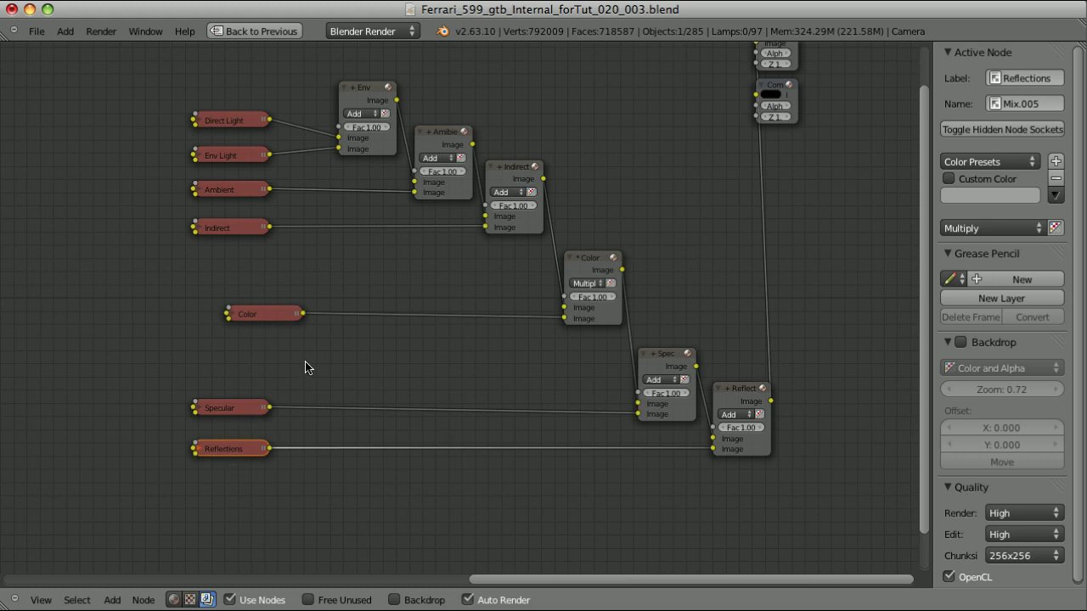
click(214, 413)
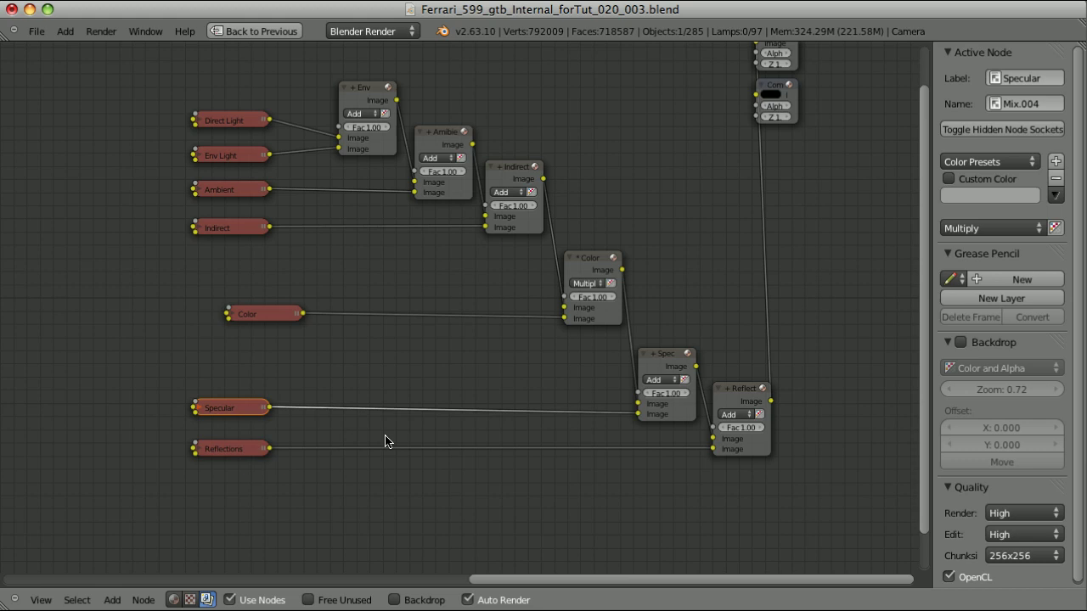
Review how the Direct Light, Env Light, Ambient and Indirect nodes feed the chain of Add nodes before the Color multiply
click(229, 189)
click(243, 121)
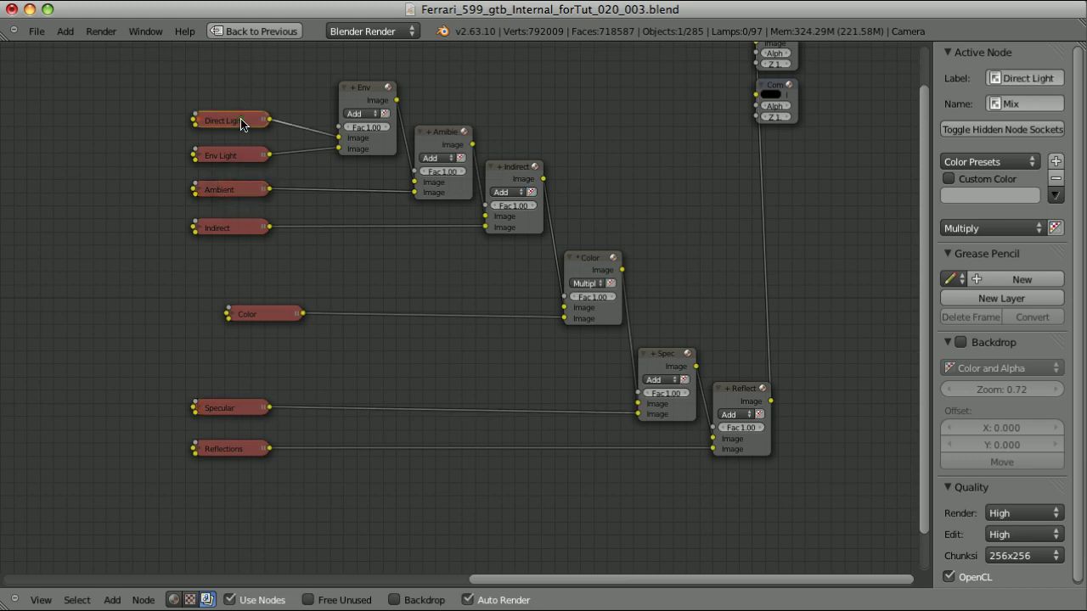
click(240, 157)
click(240, 193)
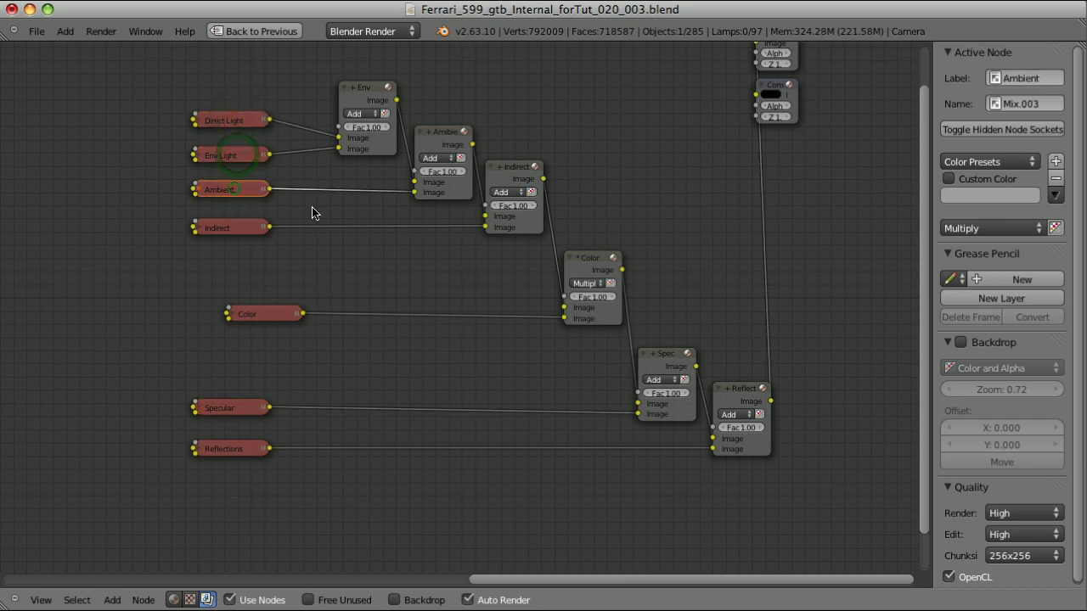
click(247, 229)
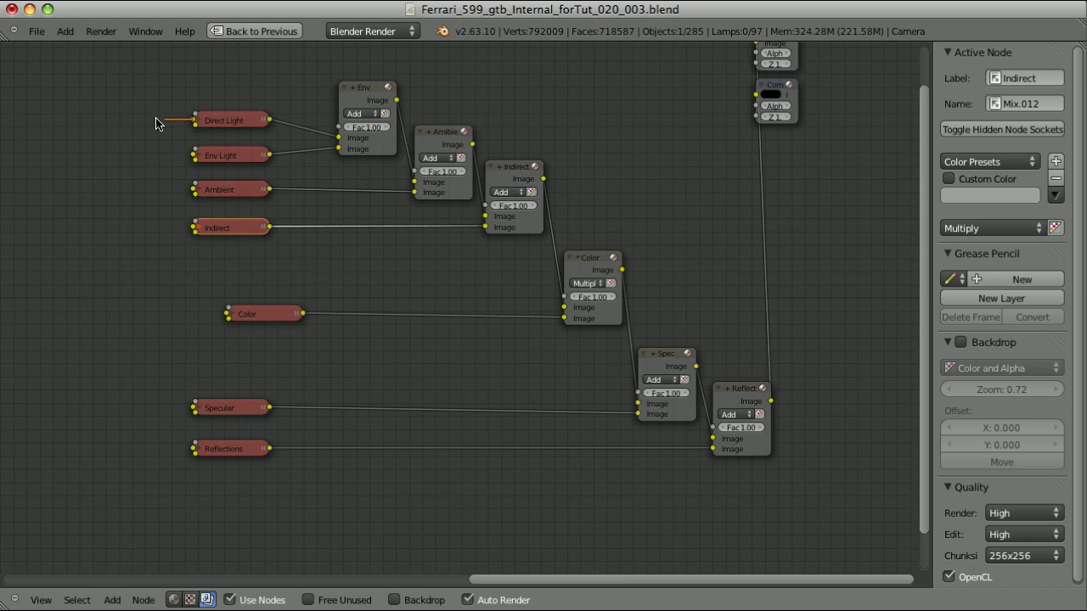
right_click(238, 127)
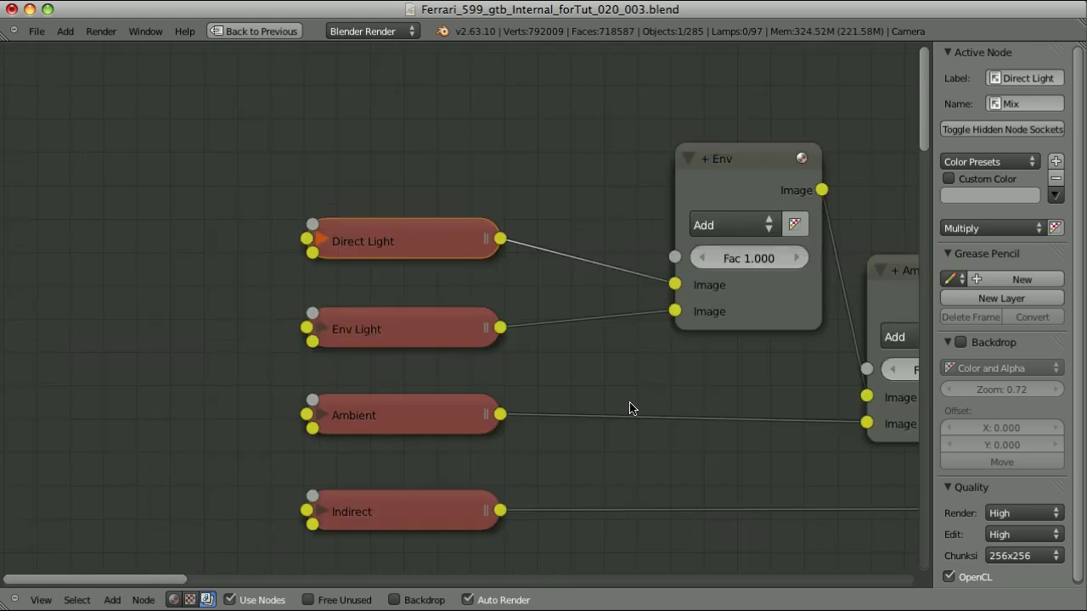
Link the Image node's Env pass to the Env Light node and its AO pass to the Ambient node
scroll(397, 253, down, 1)
click(391, 238)
middle_drag(247, 405, 399, 334)
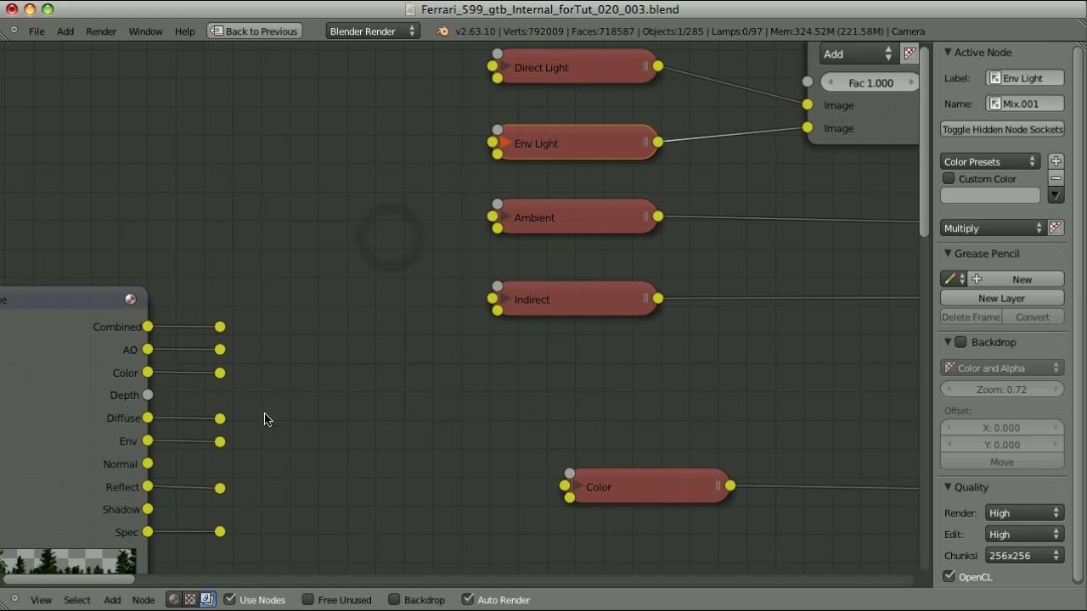
drag(220, 442, 492, 143)
click(563, 220)
drag(220, 349, 493, 216)
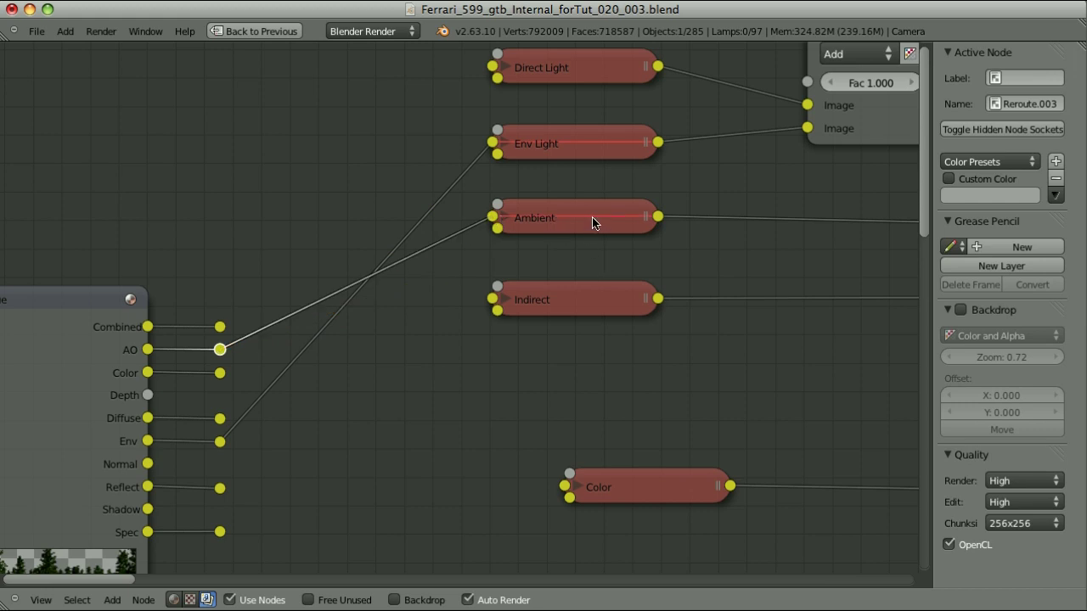
Link the Image node's Color pass to the Color node and its Spec pass to the Specular node
middle_drag(782, 263, 783, 218)
click(552, 261)
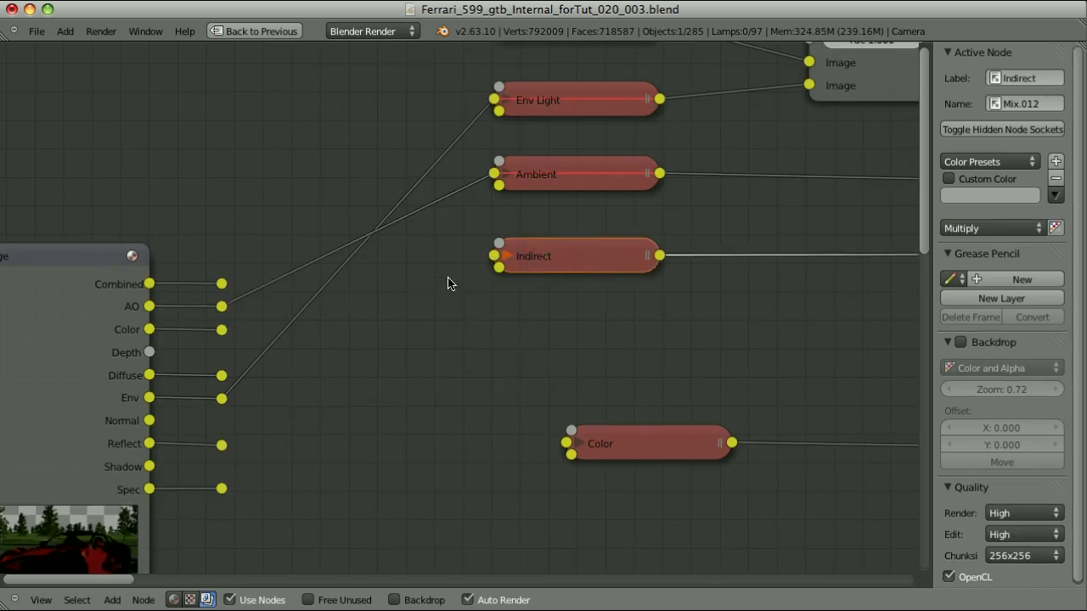
key(Home)
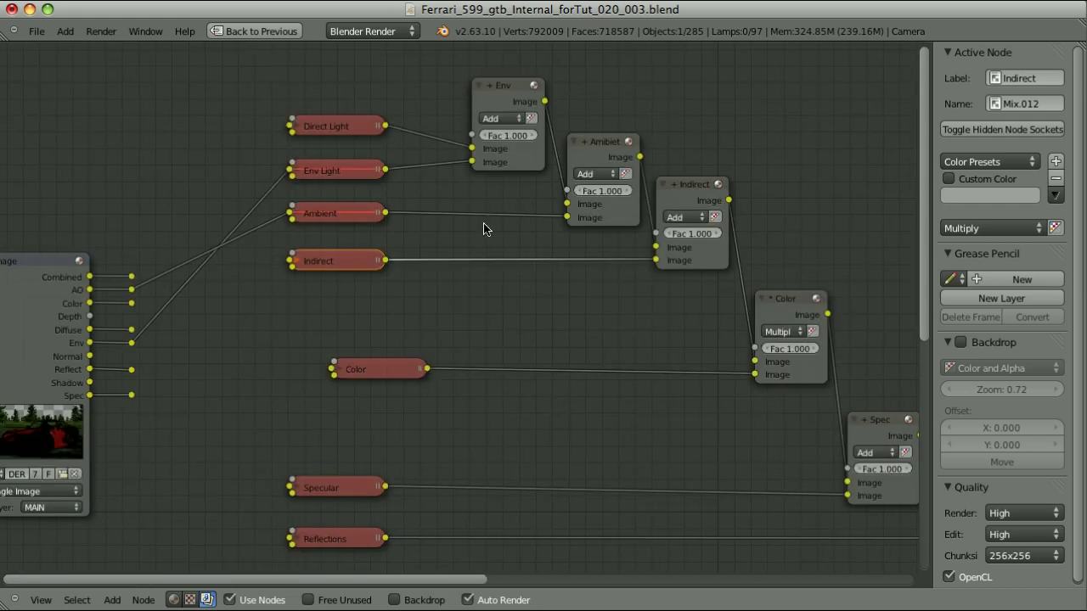
click(386, 377)
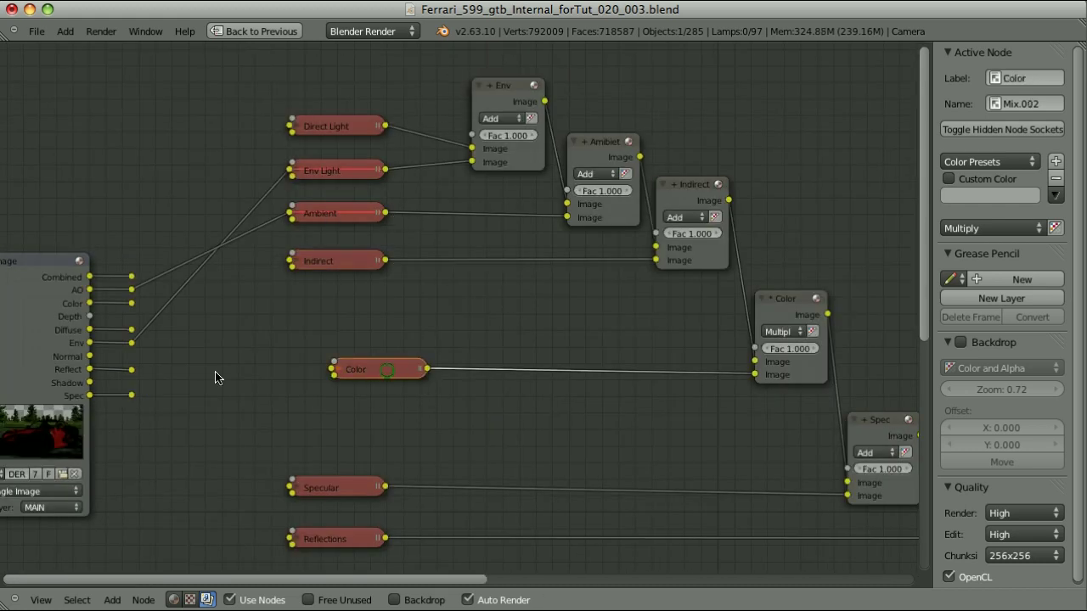
drag(132, 303, 330, 372)
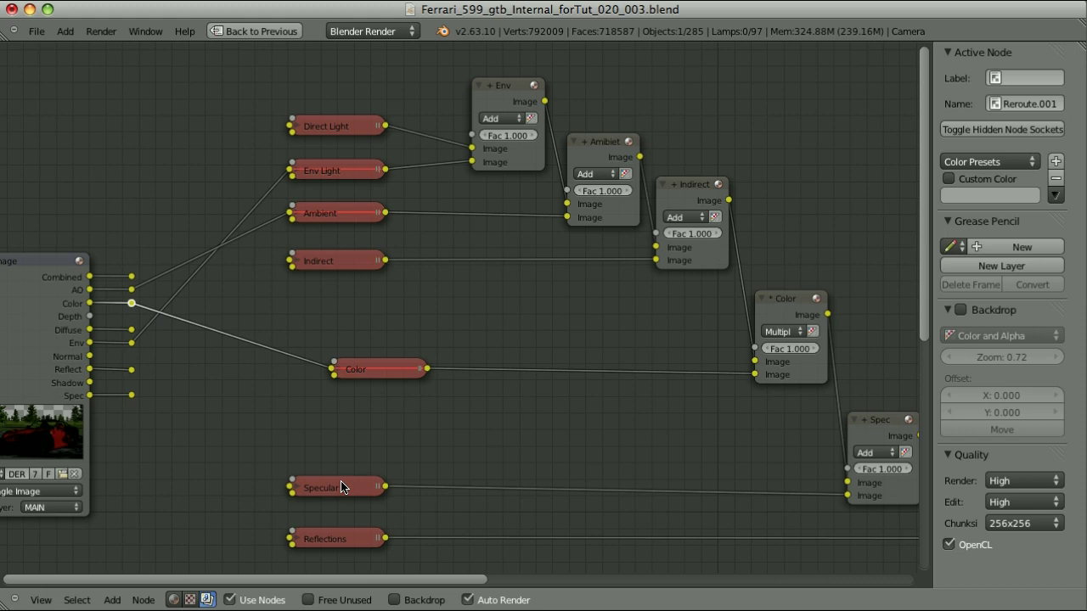
click(344, 485)
drag(131, 397, 291, 490)
scroll(315, 482, down, 1)
click(320, 458)
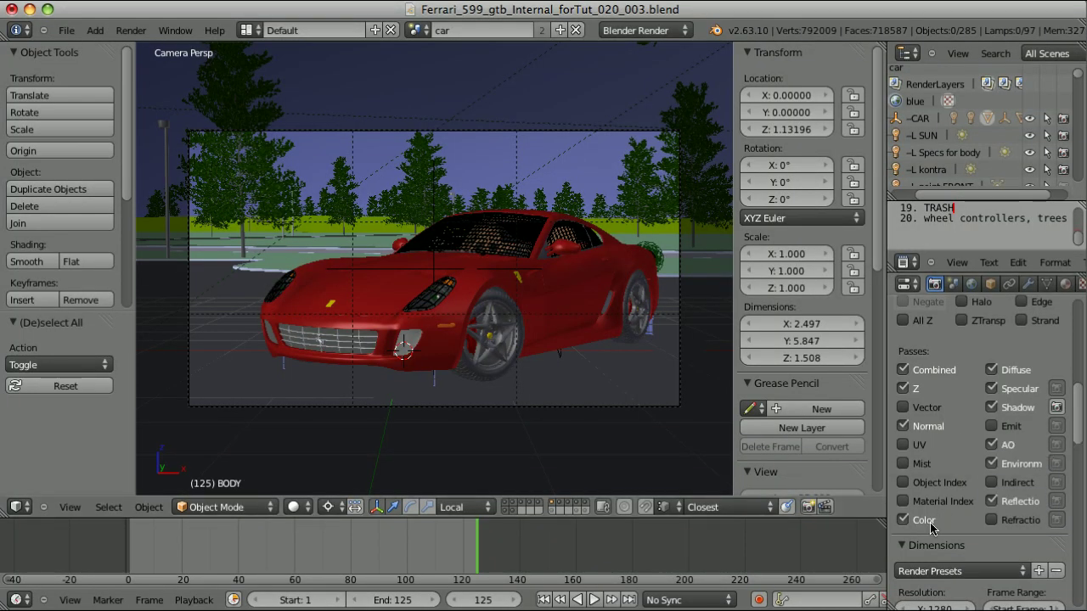
Review the render layer's Specular, Environment and Reflection passes and the exclusion of Shadow from the combined pass
click(992, 388)
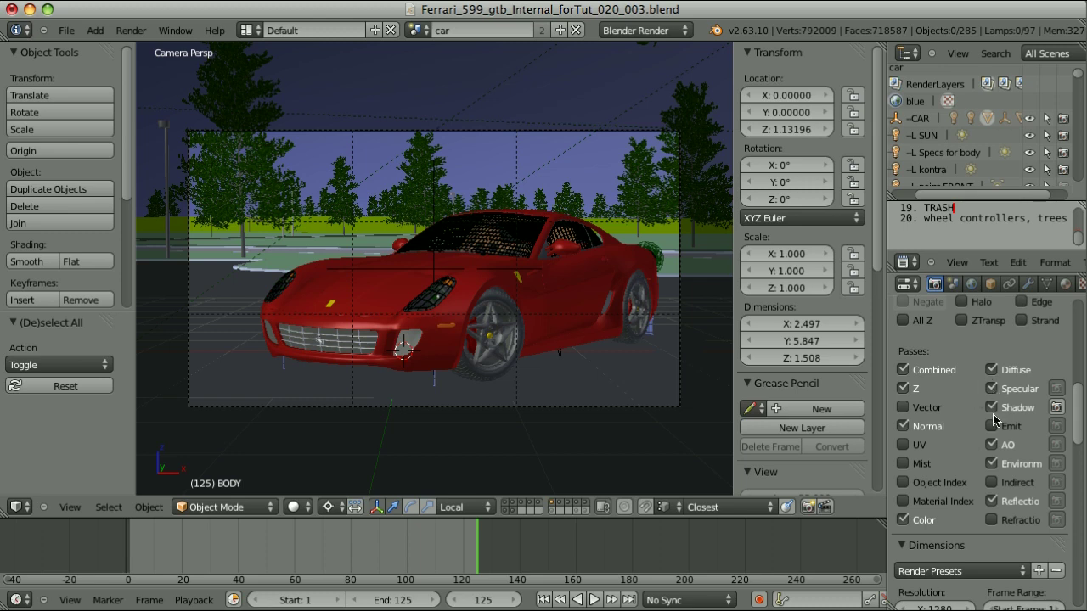
click(991, 464)
click(991, 501)
click(1056, 408)
Switch back to the Compositing layout and add the Clean Light node group before the Direct Light node
key(ctrl+Left)
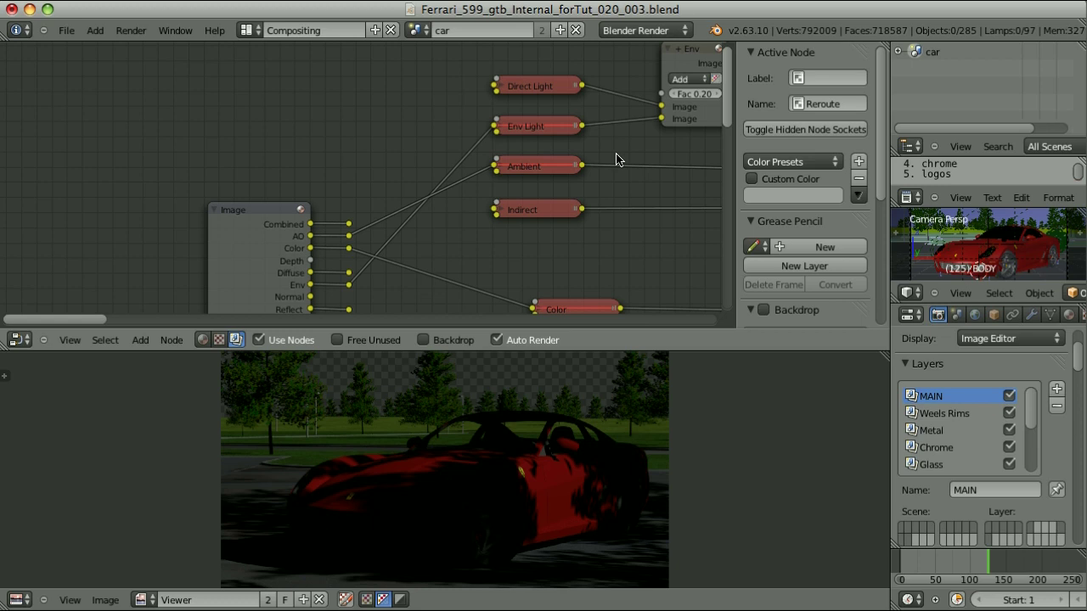
scroll(364, 189, up, 1)
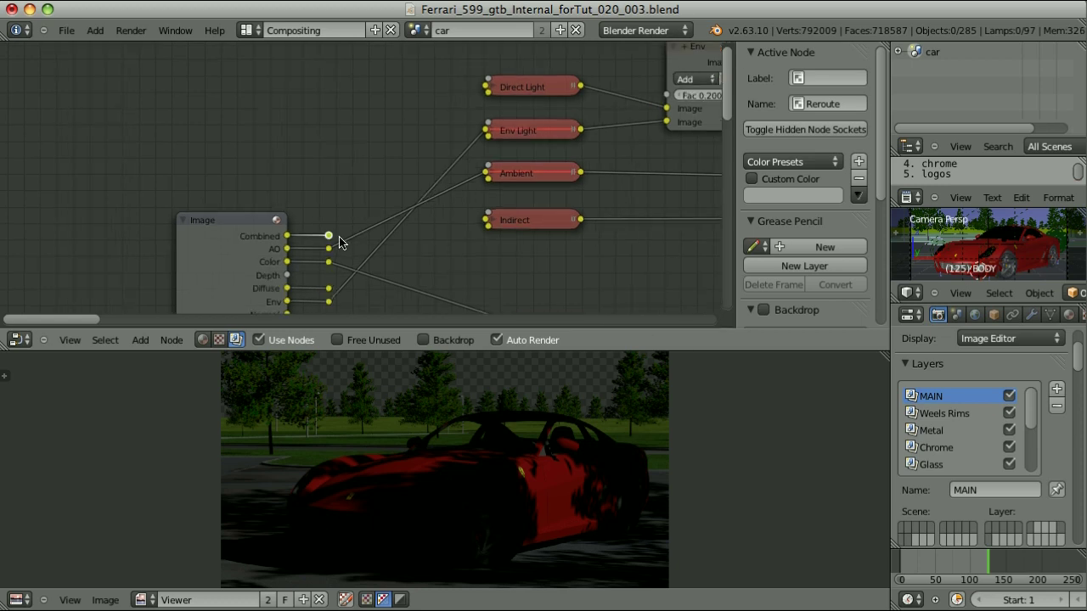
drag(330, 238, 388, 178)
drag(331, 266, 407, 260)
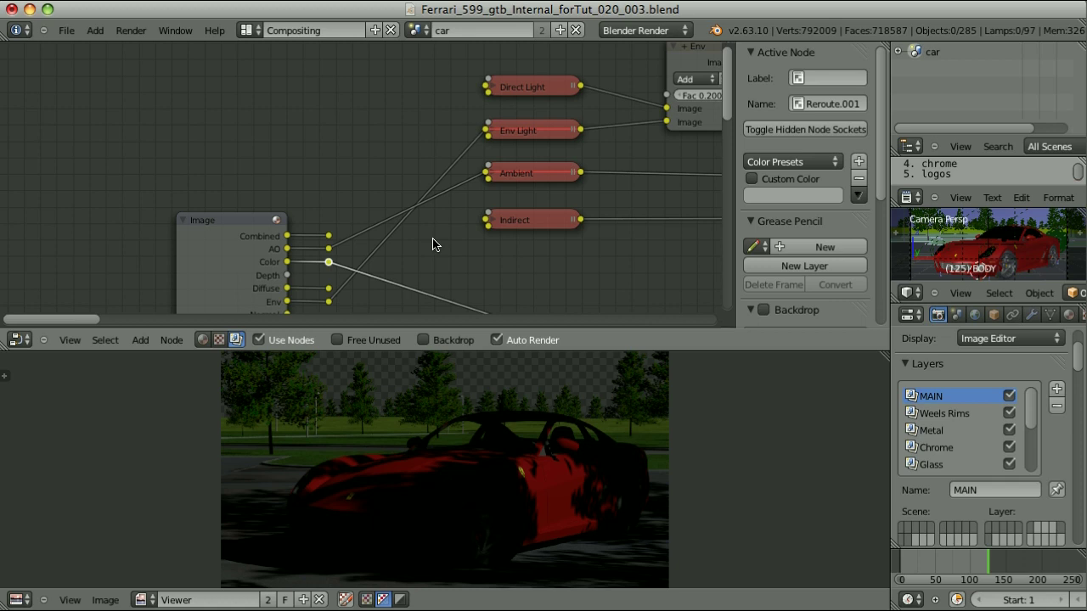
key(shift+a)
mouse_move(436, 241)
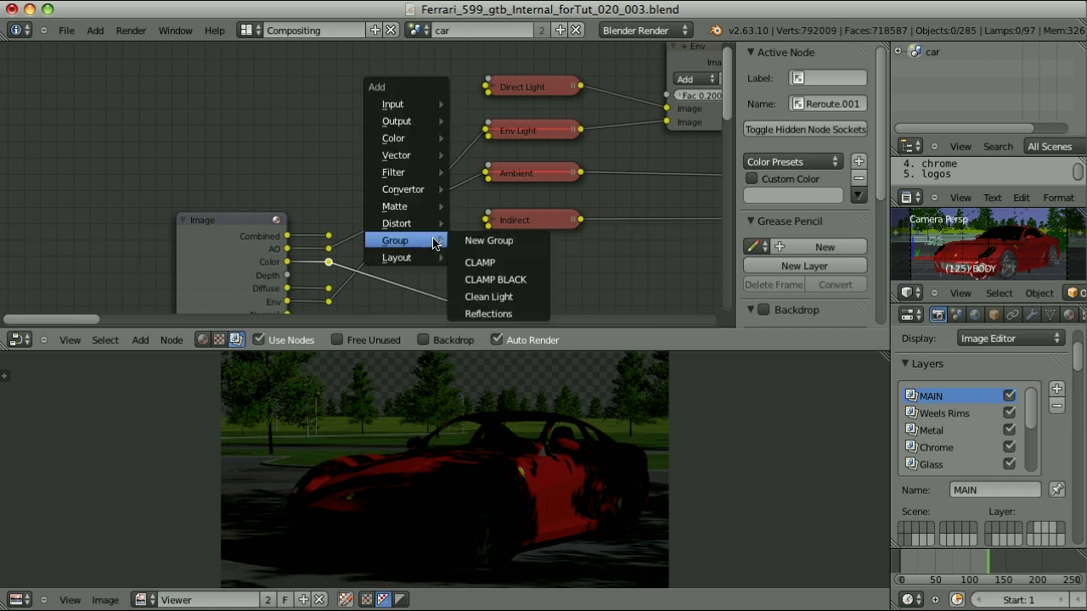
click(500, 303)
click(451, 153)
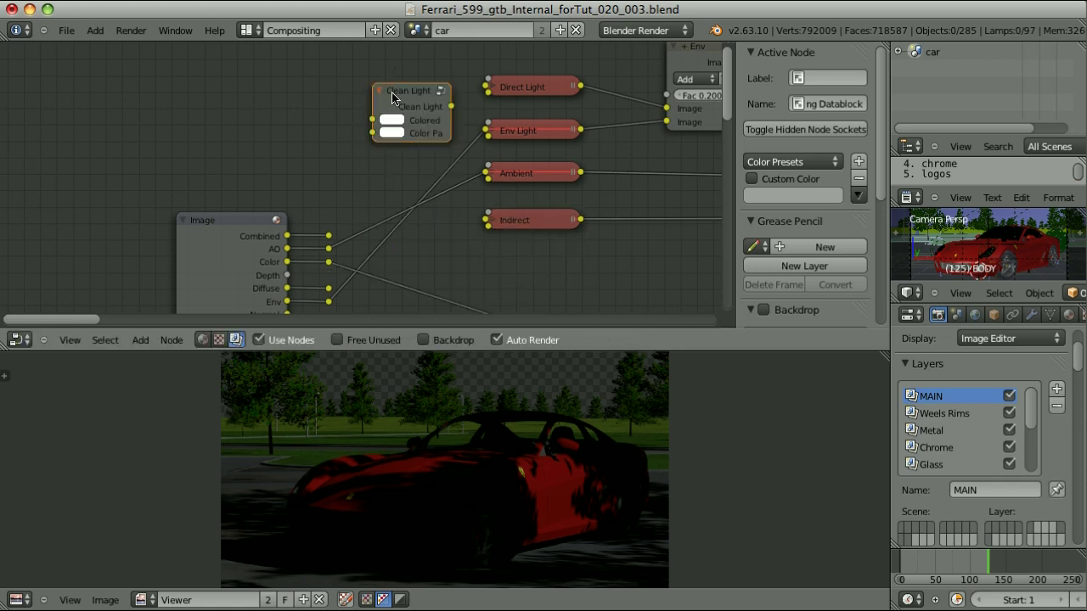
Link the Image node's light and Color passes to the Clean Light group's Colored Light and Color Pass inputs
drag(330, 237, 420, 154)
drag(330, 263, 378, 180)
drag(415, 132, 401, 74)
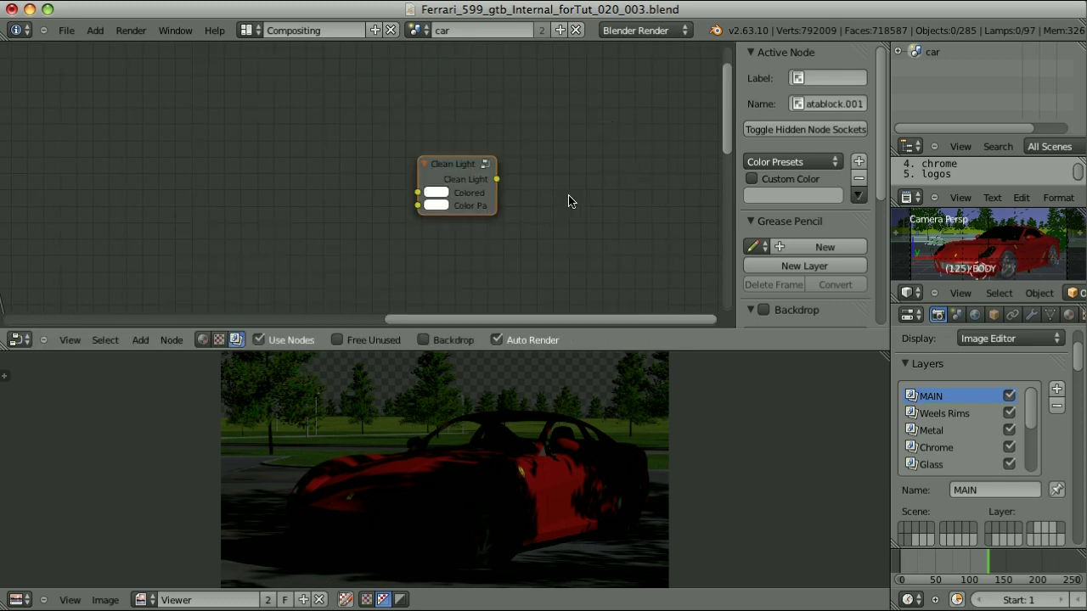
Examine how the Separate, Map Value, Divide and Set Alpha nodes are connected inside the Clean Light group
key(Tab)
key(Home)
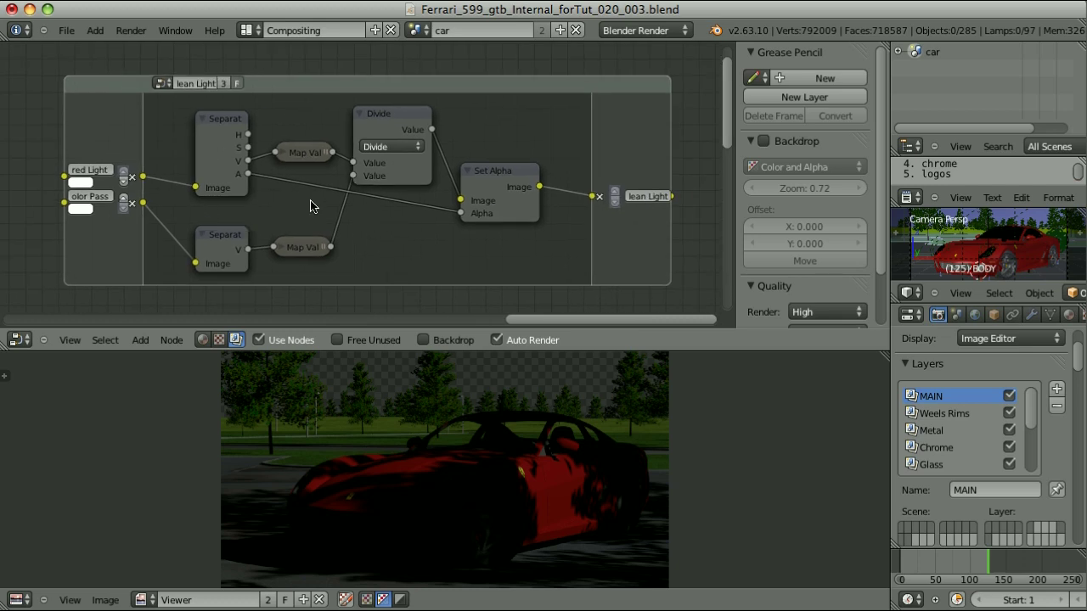
click(304, 155)
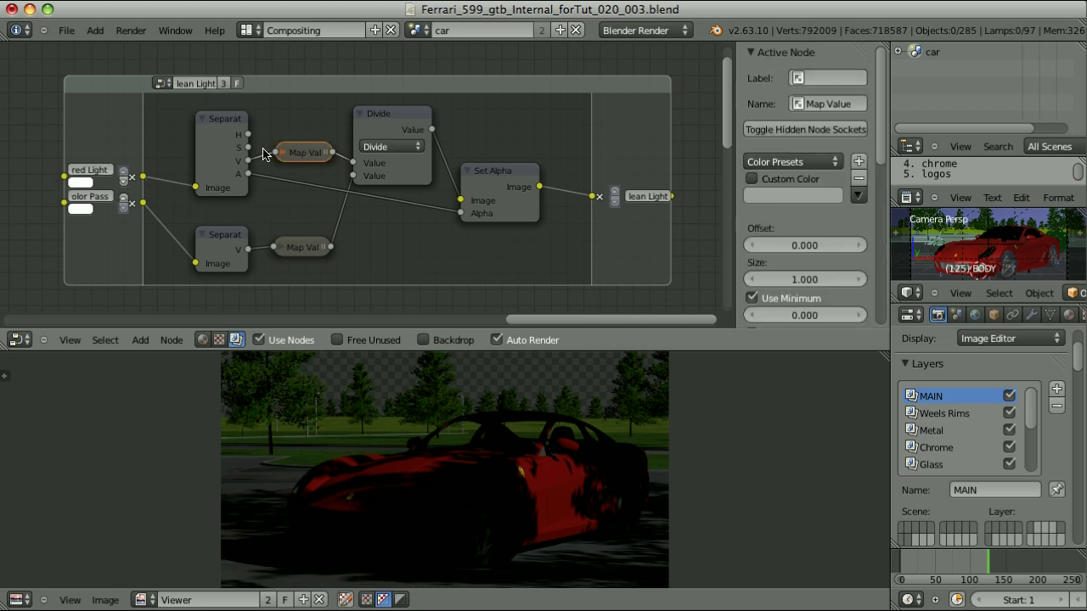
click(307, 249)
click(393, 119)
click(292, 155)
click(297, 249)
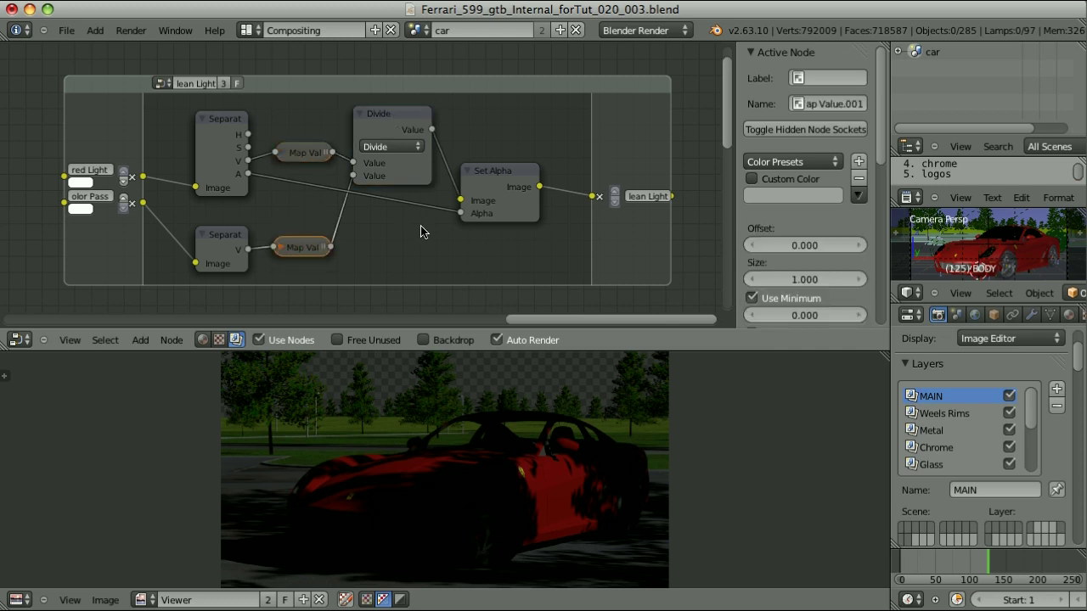
click(497, 169)
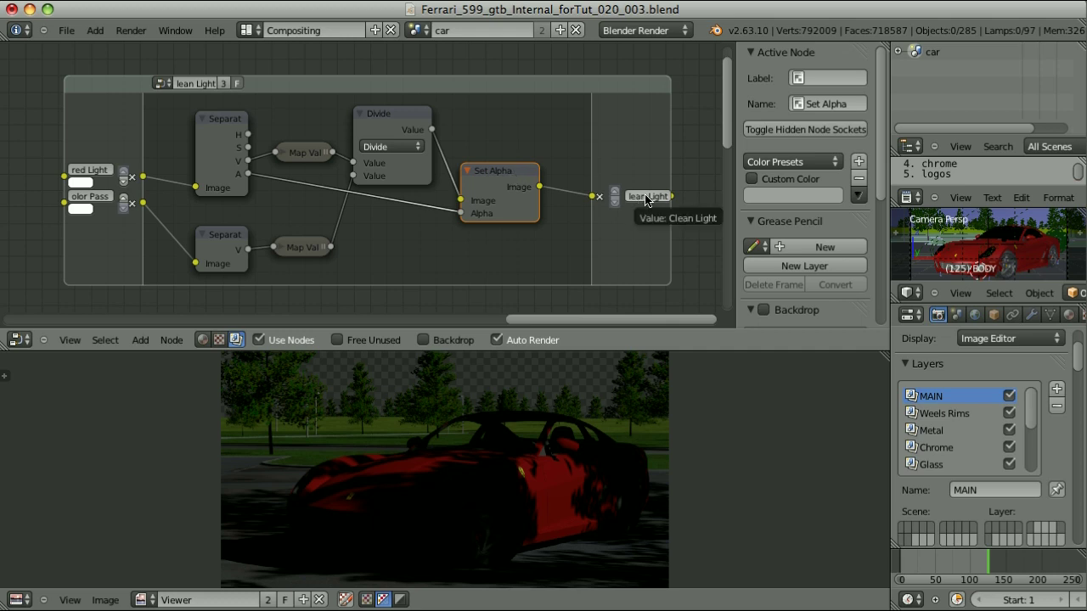
key(Tab)
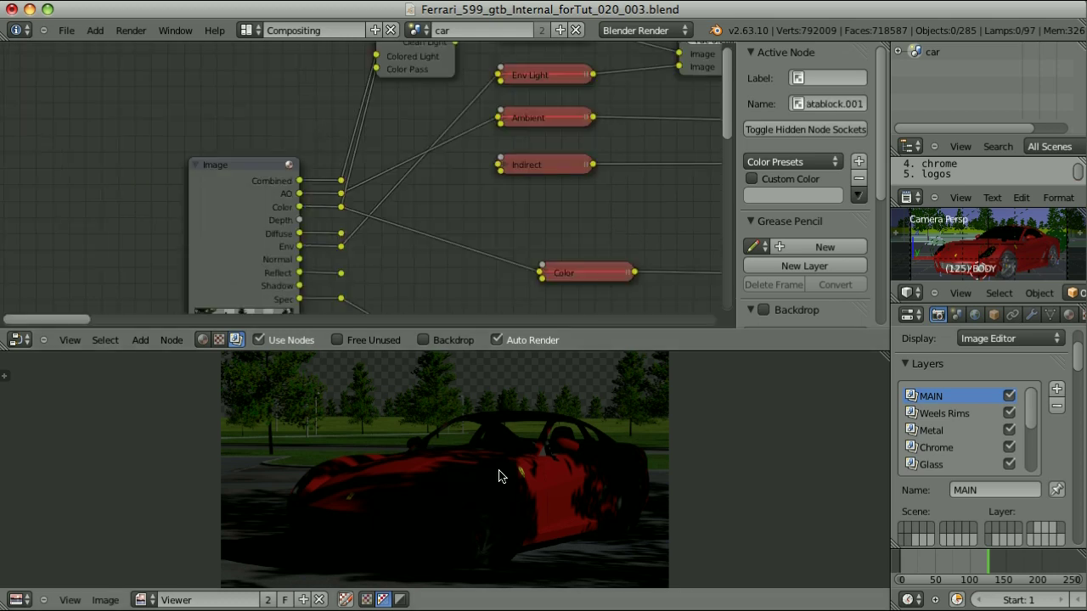
Preview the Clean Light output in the viewer, followed by the result of the + Env Add node
middle_drag(402, 162, 389, 263)
click(404, 140)
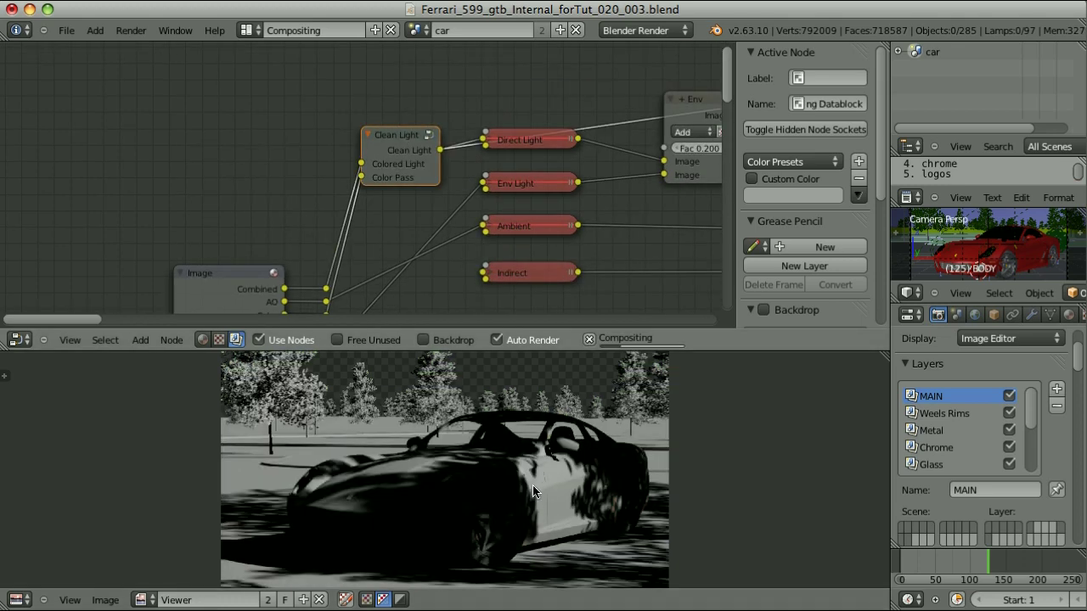
drag(403, 155, 418, 127)
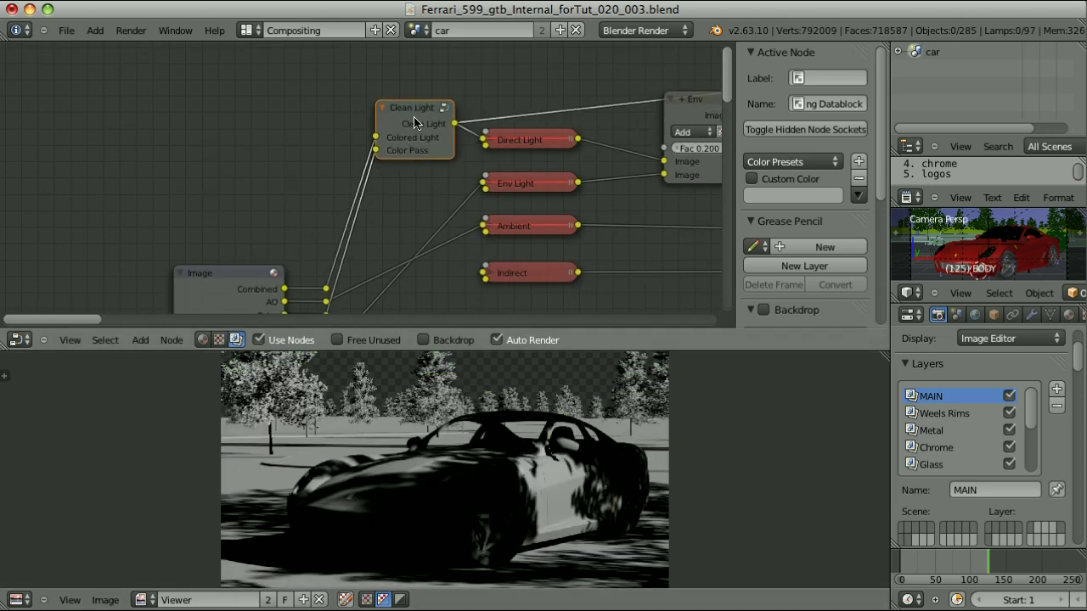
click(530, 142)
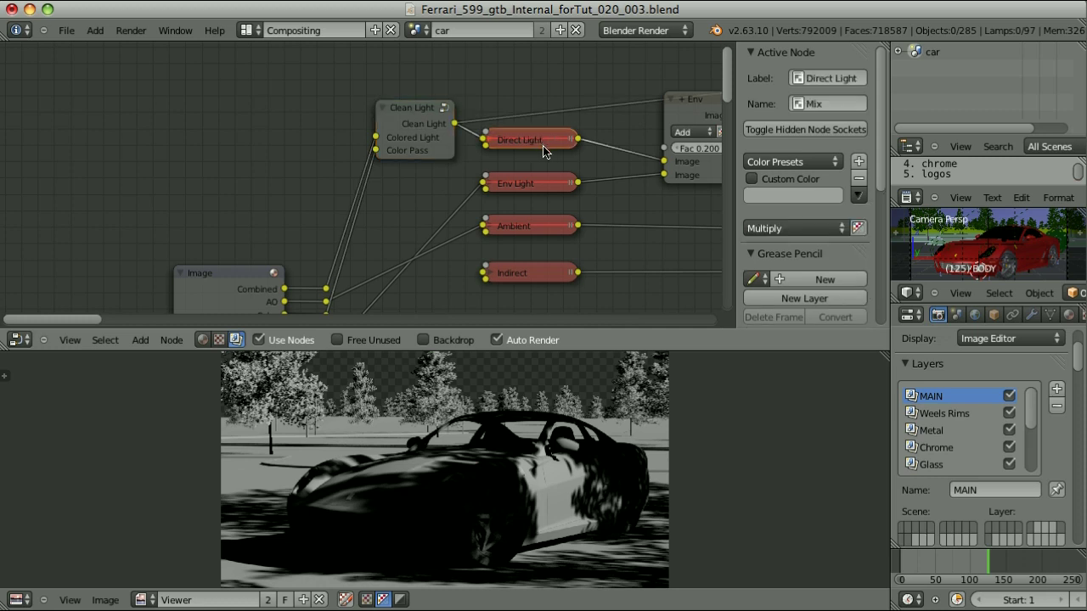
middle_drag(617, 226, 433, 212)
click(509, 90)
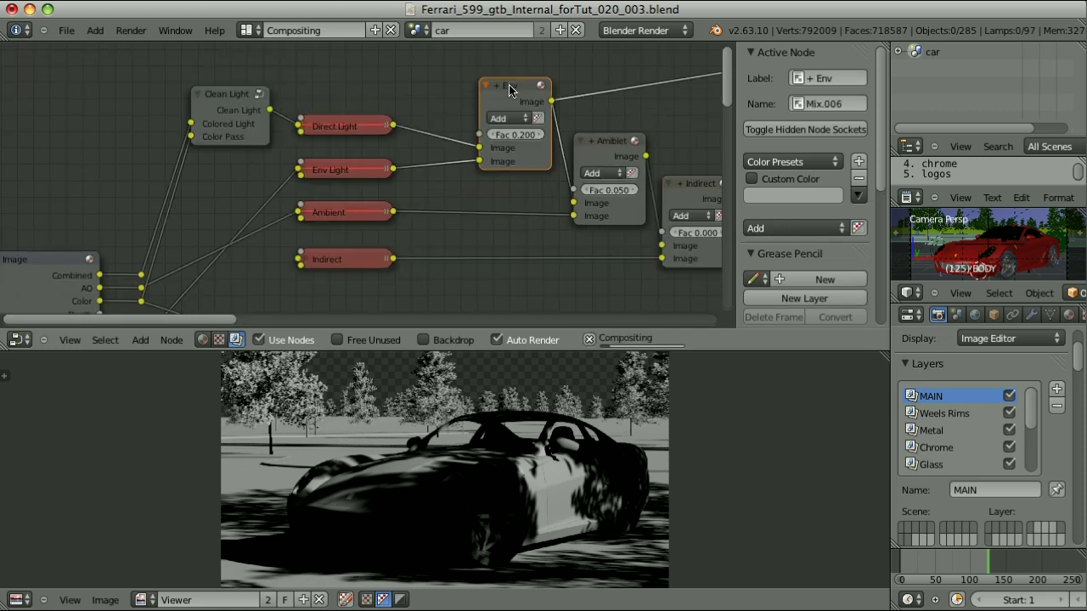
scroll(509, 93, up, 2)
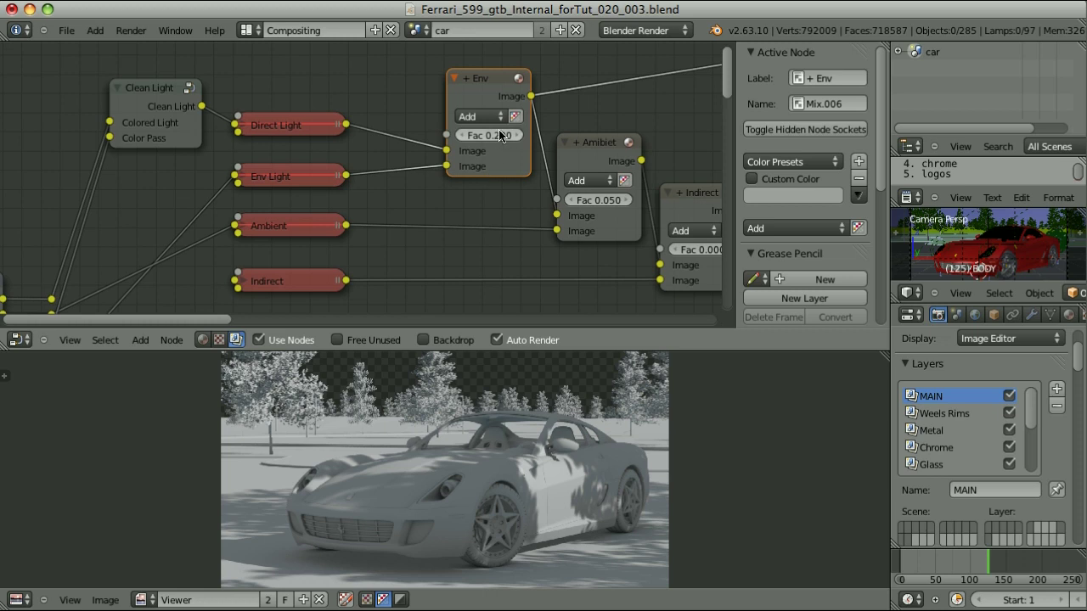
middle_drag(510, 140, 439, 114)
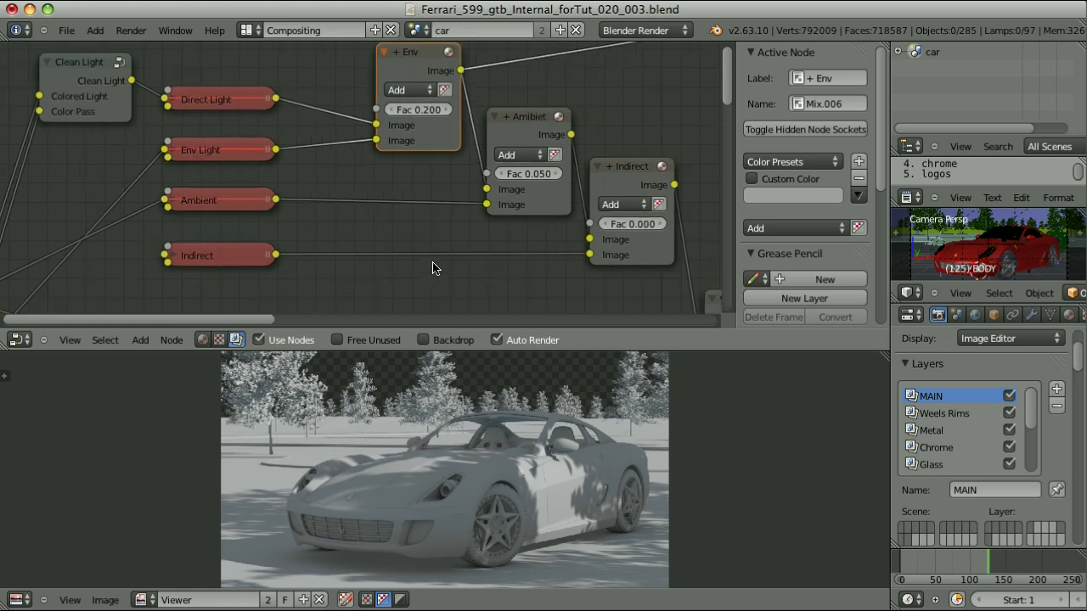
Preview the Ambient node and its Add node in the viewer, then check the + Indirect Add node's result
ctrl+shift+click(227, 201)
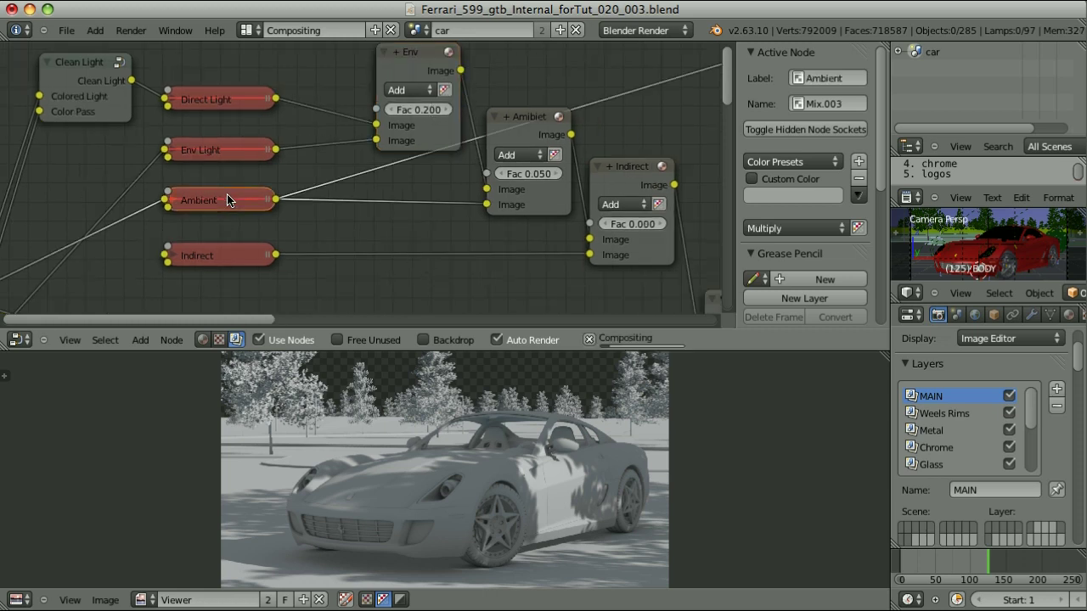
ctrl+shift+click(516, 124)
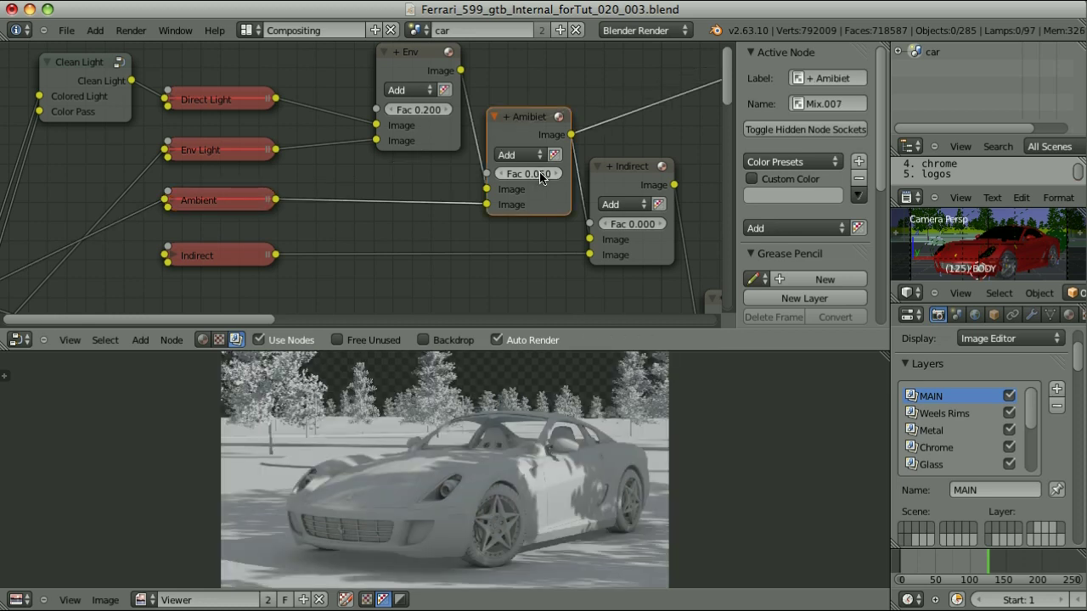
scroll(458, 277, down, 1)
middle_drag(459, 277, 475, 236)
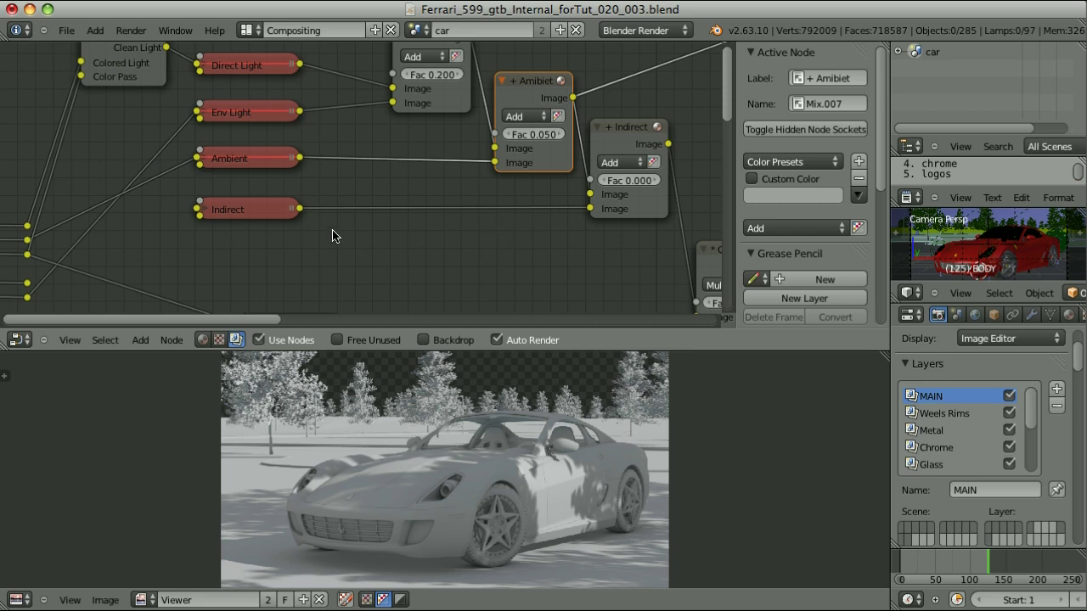
click(259, 208)
click(627, 129)
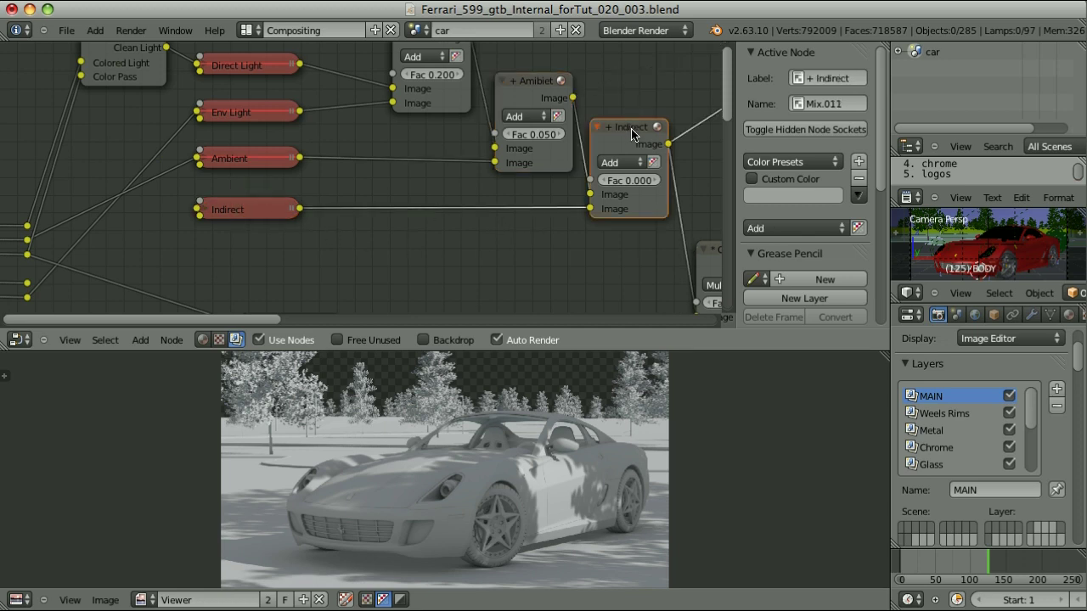
Preview the image after the Color multiply node and after the + Spec Add node
scroll(620, 259, down, 4)
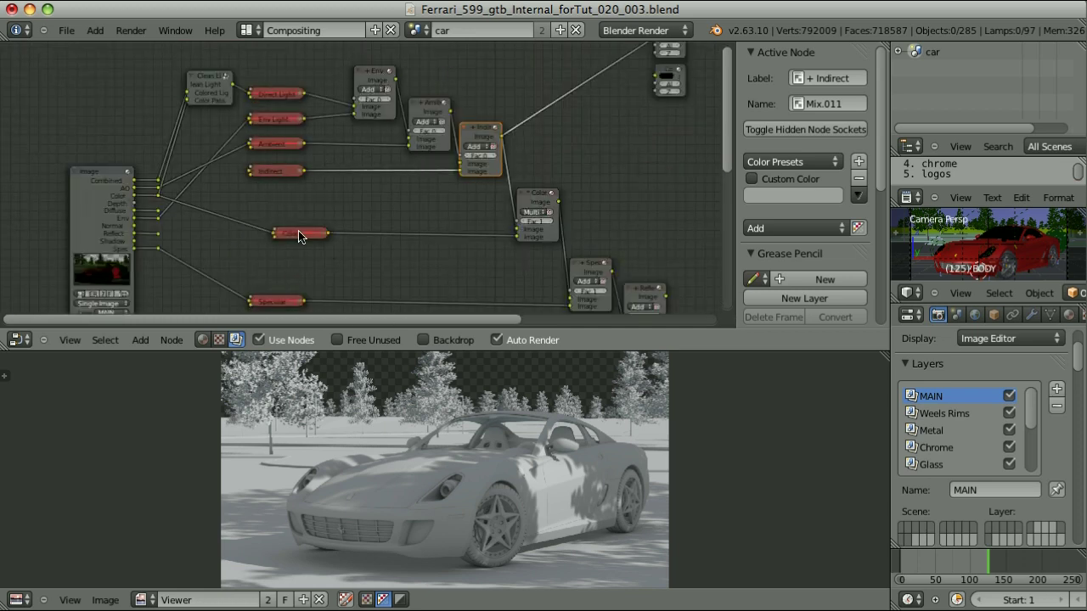
ctrl+shift+click(532, 196)
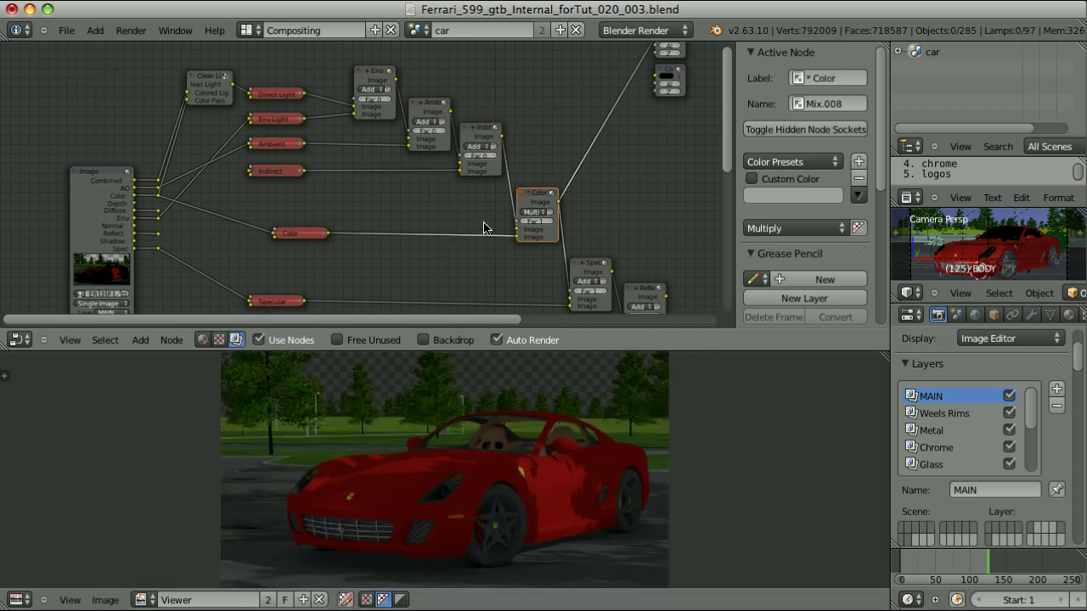
middle_drag(485, 226, 417, 136)
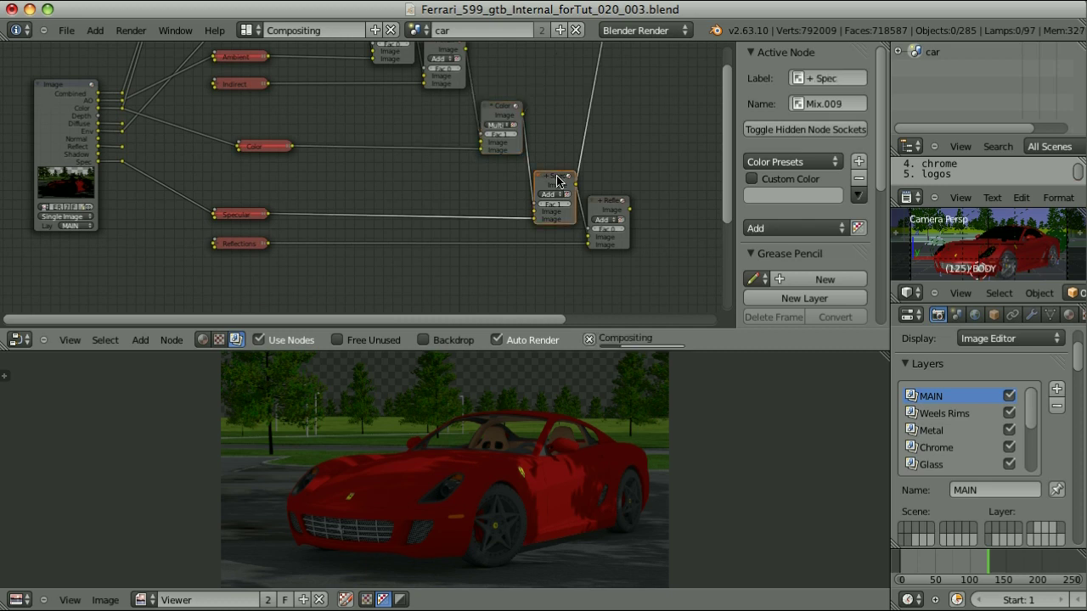
ctrl+shift+click(556, 181)
scroll(556, 181, up, 1)
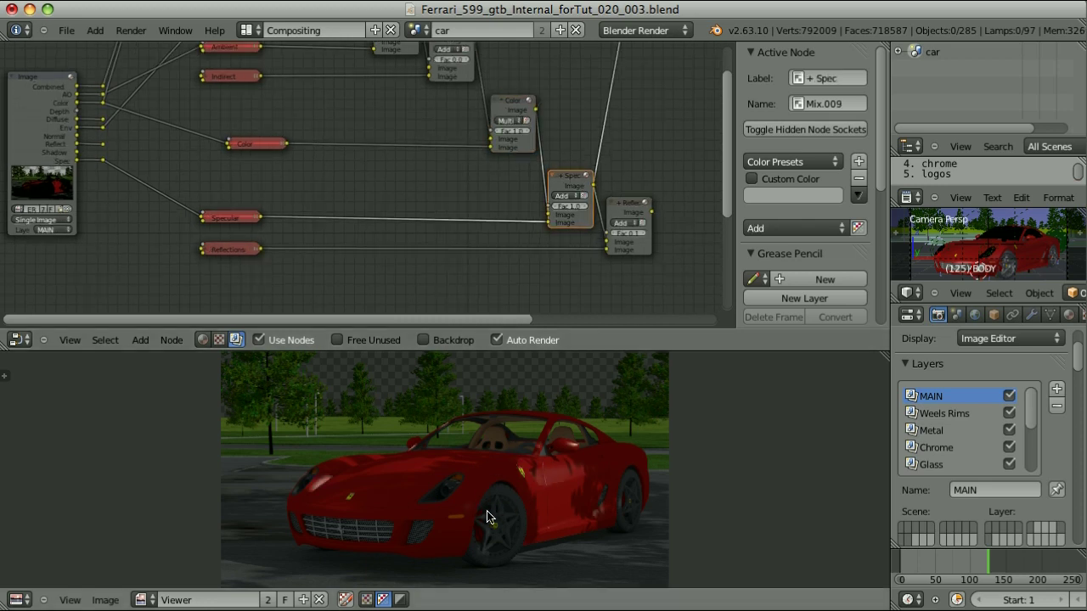
Preview the MAIN layer's Reflect pass in the viewer
scroll(514, 264, up, 3)
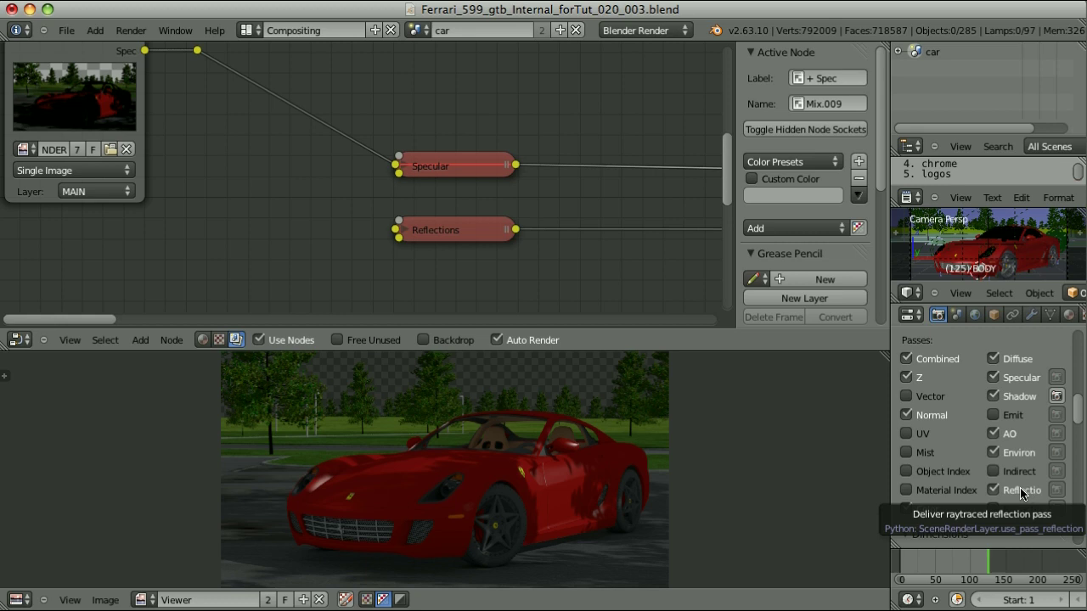
middle_drag(340, 170, 352, 255)
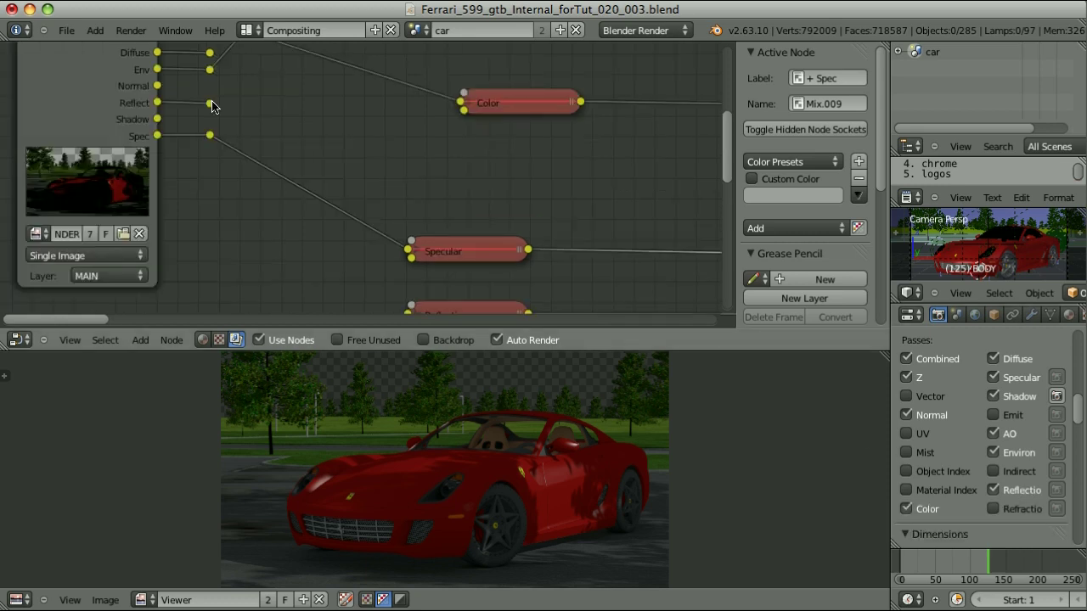
ctrl+shift+click(212, 106)
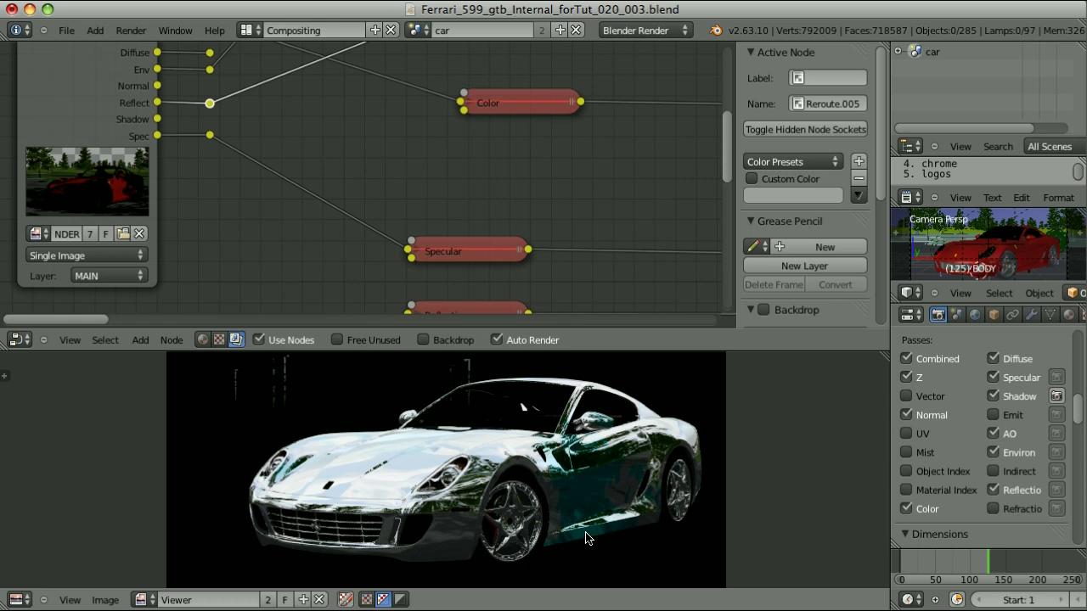
click(586, 462)
drag(586, 463, 583, 463)
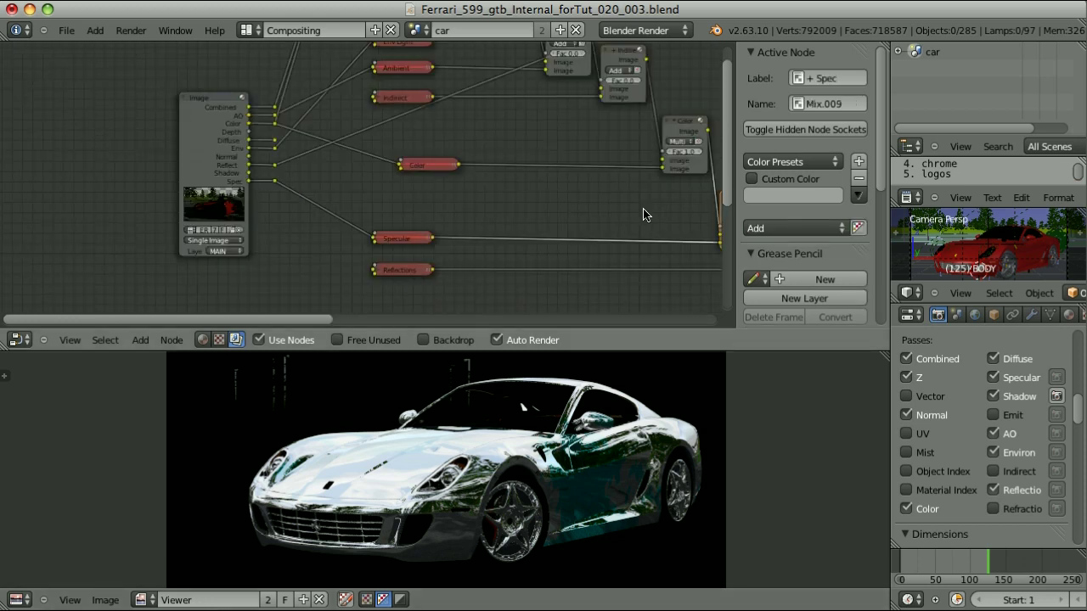
Duplicate the + Spec Add node beside the Image node, label it REFLECT, feed the Reflect pass into its second input and preview it
key(shift+d)
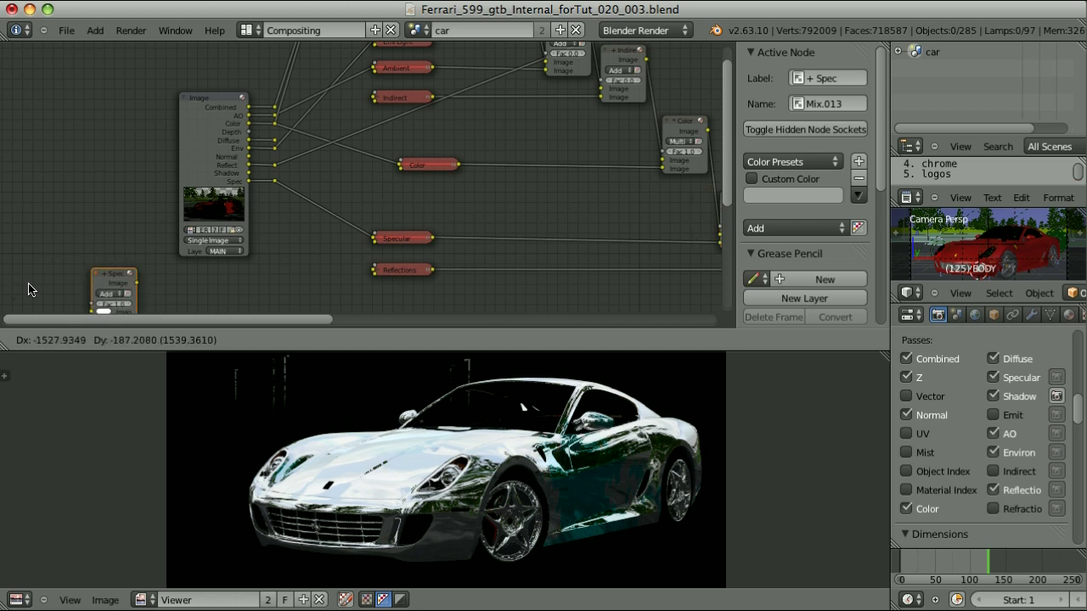
click(247, 256)
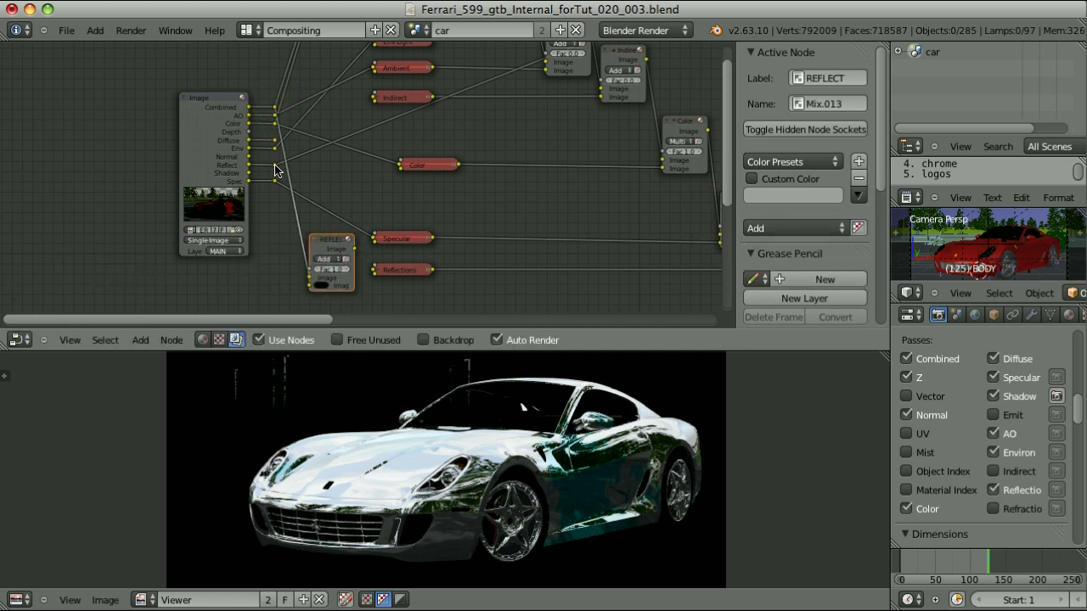
drag(274, 165, 309, 286)
click(327, 243)
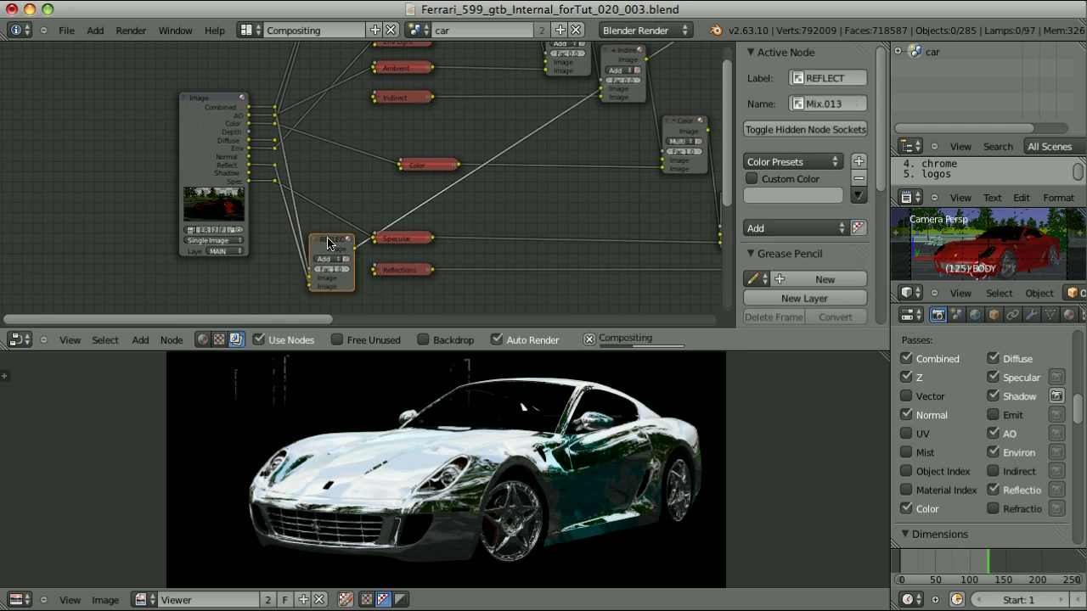
Examine the reflections on the previewed car body and the Mirror reflectivity setting of its material
scroll(603, 495, up, 3)
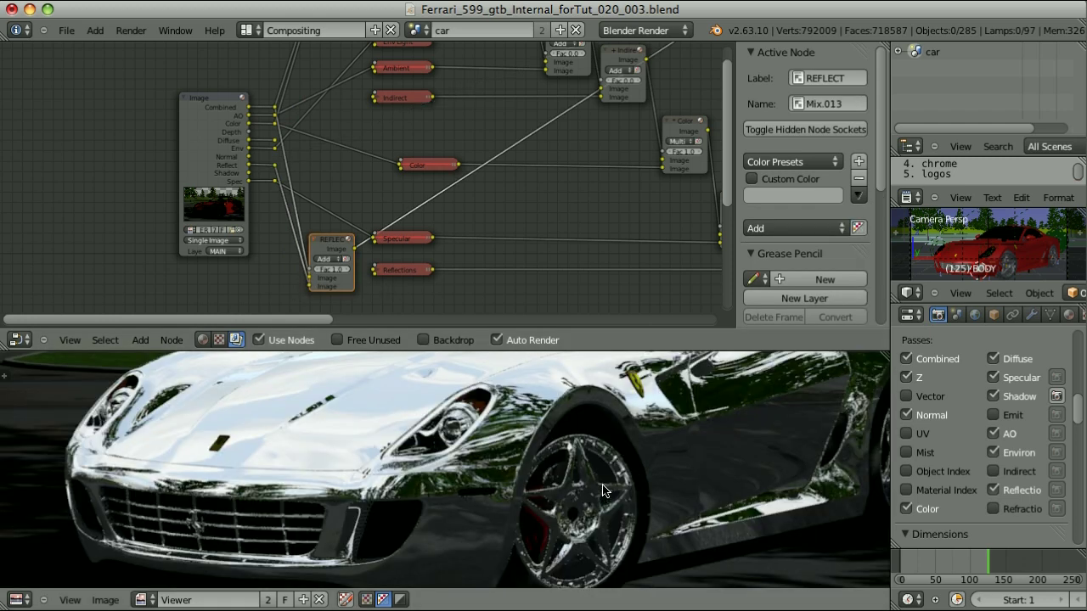
click(1068, 315)
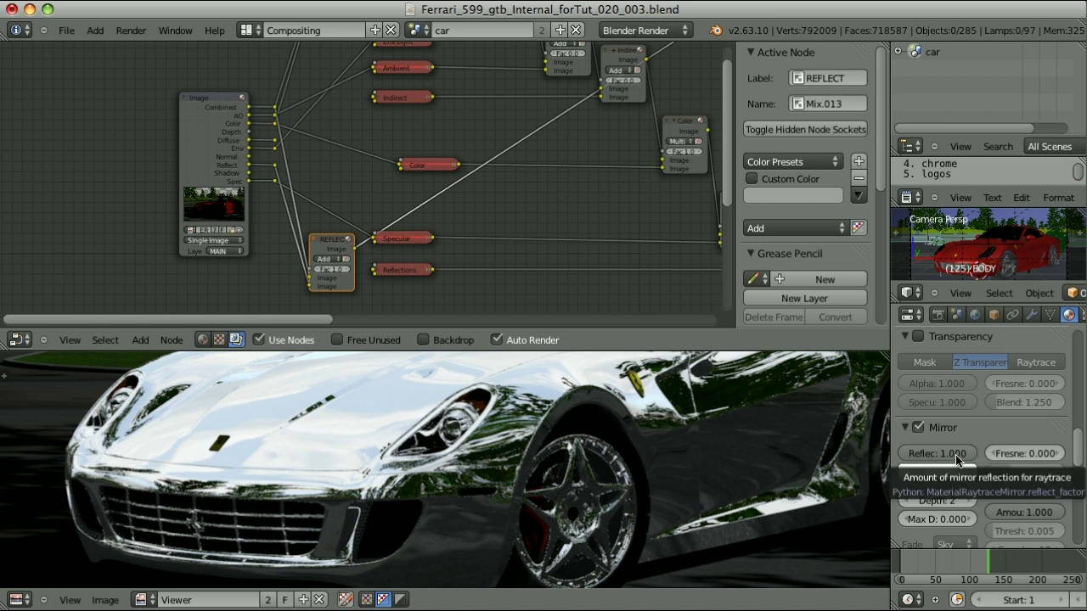
middle_drag(511, 506, 521, 499)
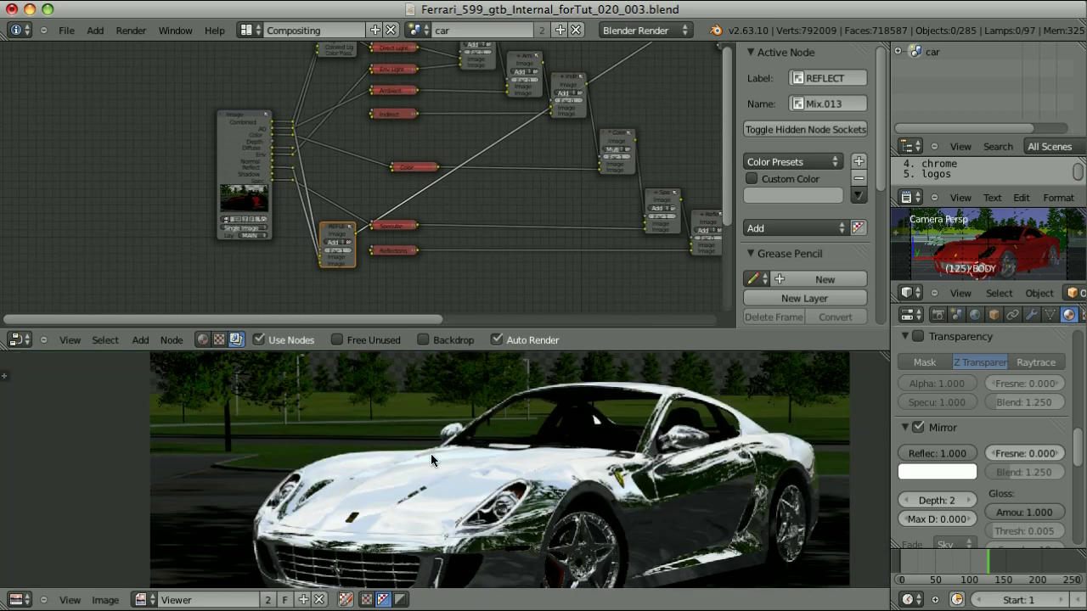
middle_drag(648, 510, 631, 479)
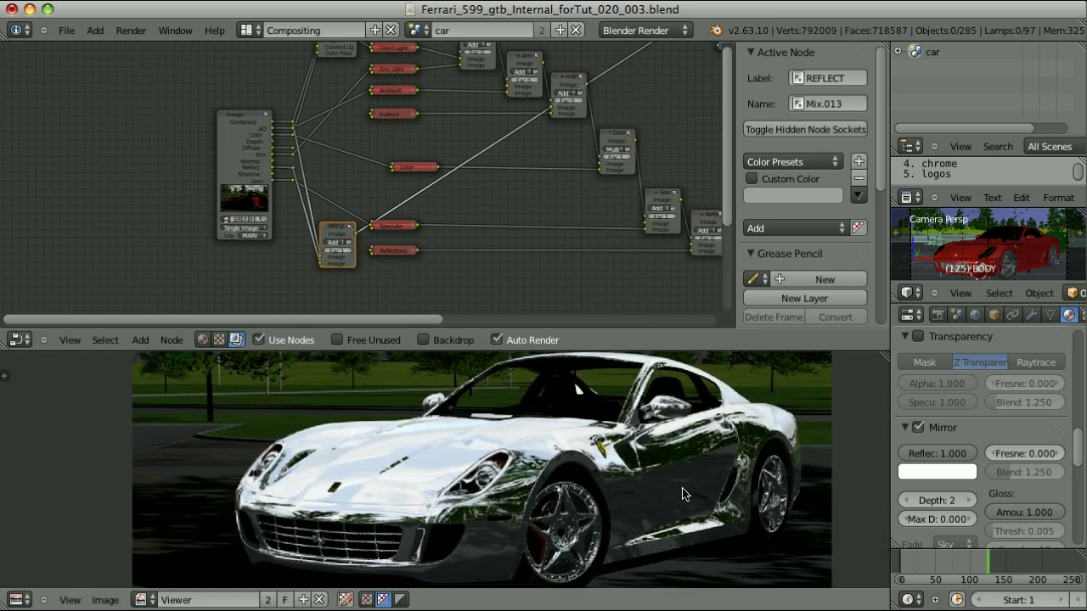
Preview the alpha masks of the chrome, metal, rims, grill and body render layers one after another
middle_drag(651, 250, 417, 218)
scroll(569, 218, up, 2)
middle_drag(615, 200, 544, 207)
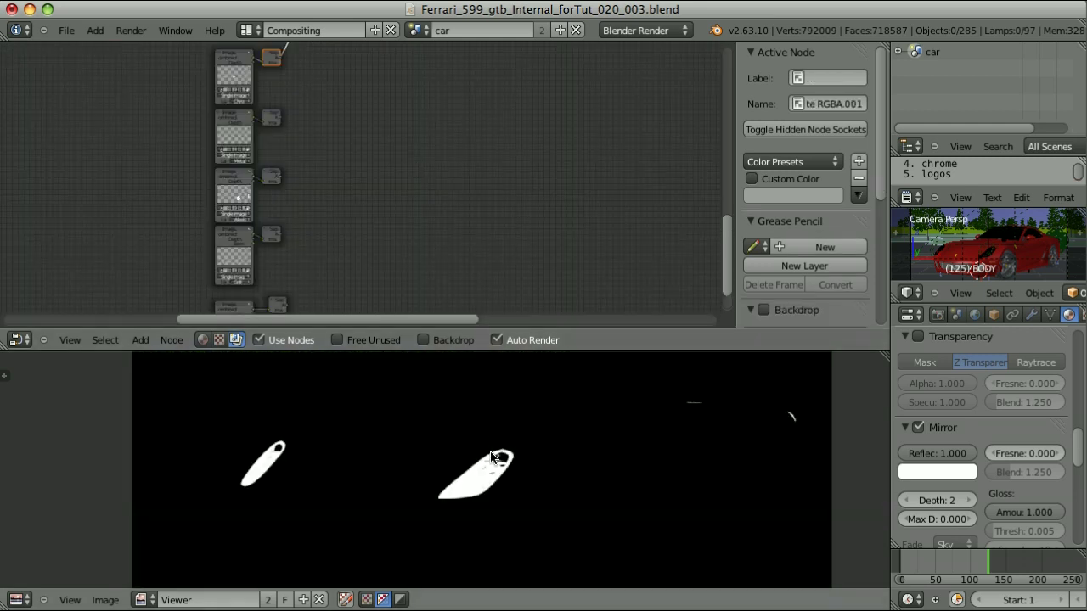
ctrl+shift+click(271, 118)
ctrl+shift+click(271, 175)
ctrl+shift+click(271, 233)
middle_drag(278, 304, 279, 261)
ctrl+shift+click(278, 261)
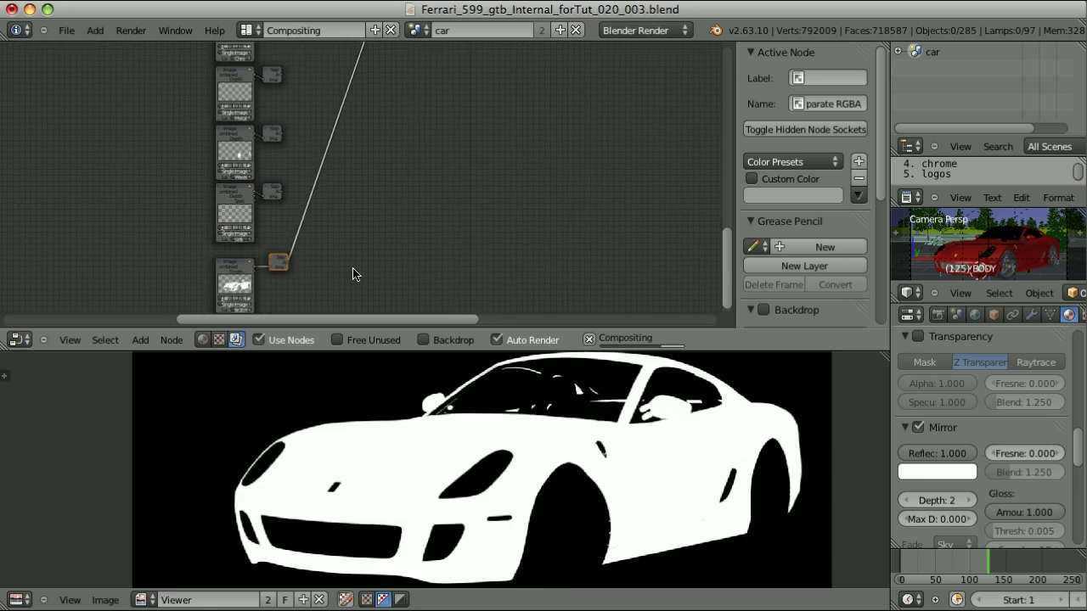
Add a Multiply Math node after each mask's Separate RGBA node and an Add node combining Chrome and Metal
scroll(355, 274, down, 1)
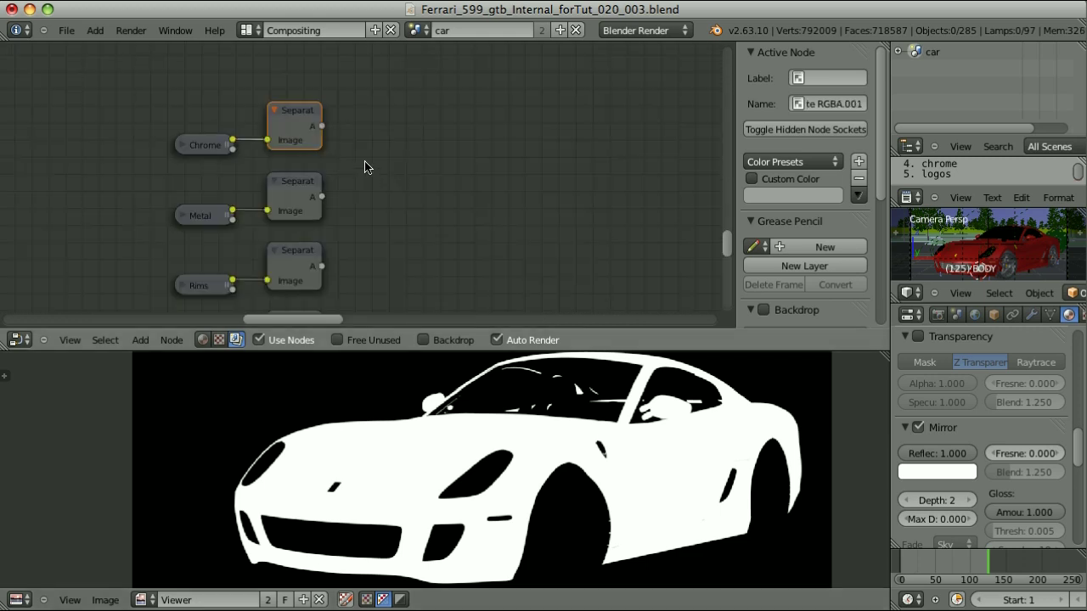
key(shift+a)
mouse_move(365, 167)
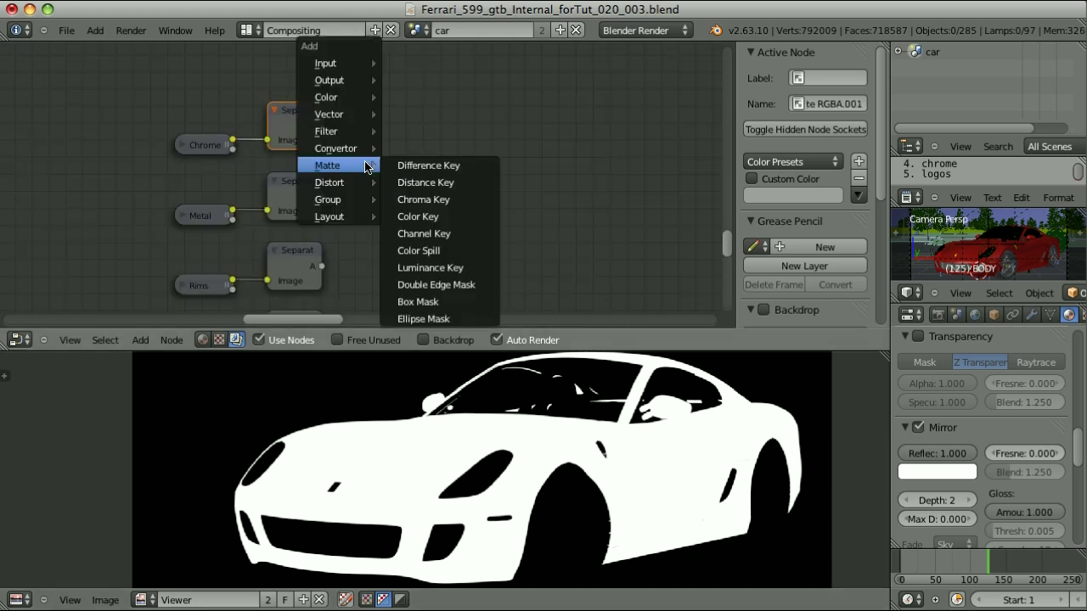
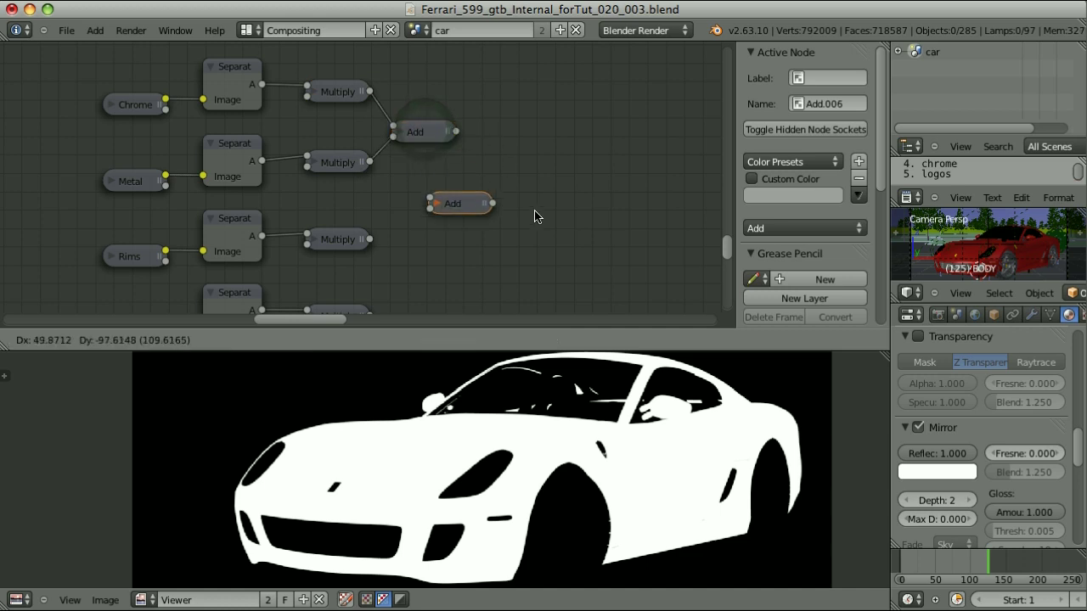
Place a second Add node and link the Chrome and Metal sum and the Rims Multiply node into it
click(546, 193)
click(423, 133)
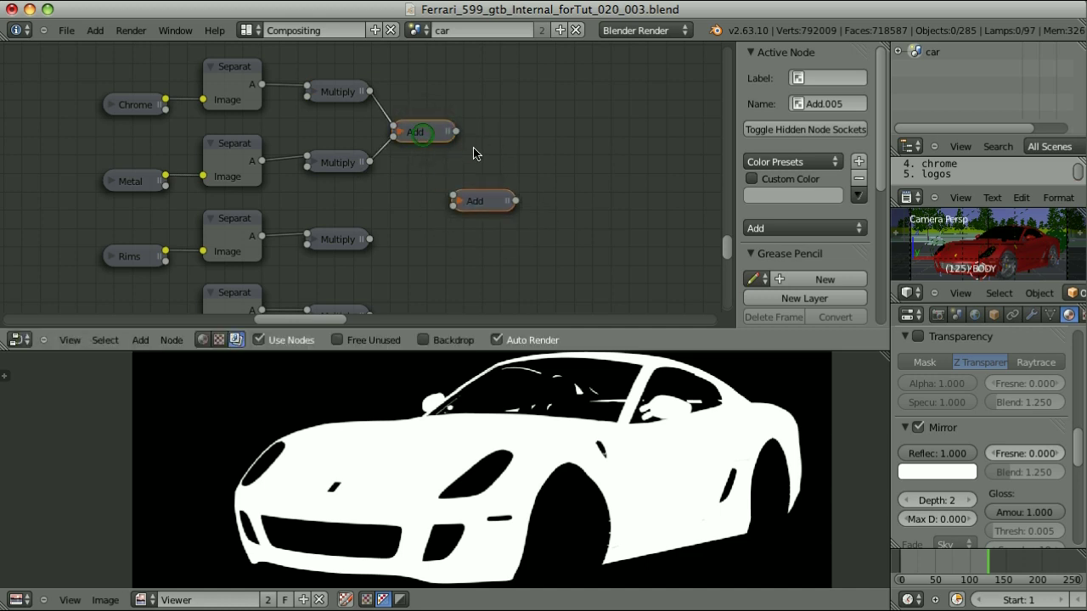
key(f)
click(478, 194)
shift+click(343, 234)
key(f)
Duplicate the Add node and link the previous sum and the Grill Multiply node into the copy
click(493, 209)
middle_drag(517, 283, 486, 202)
key(shift+d)
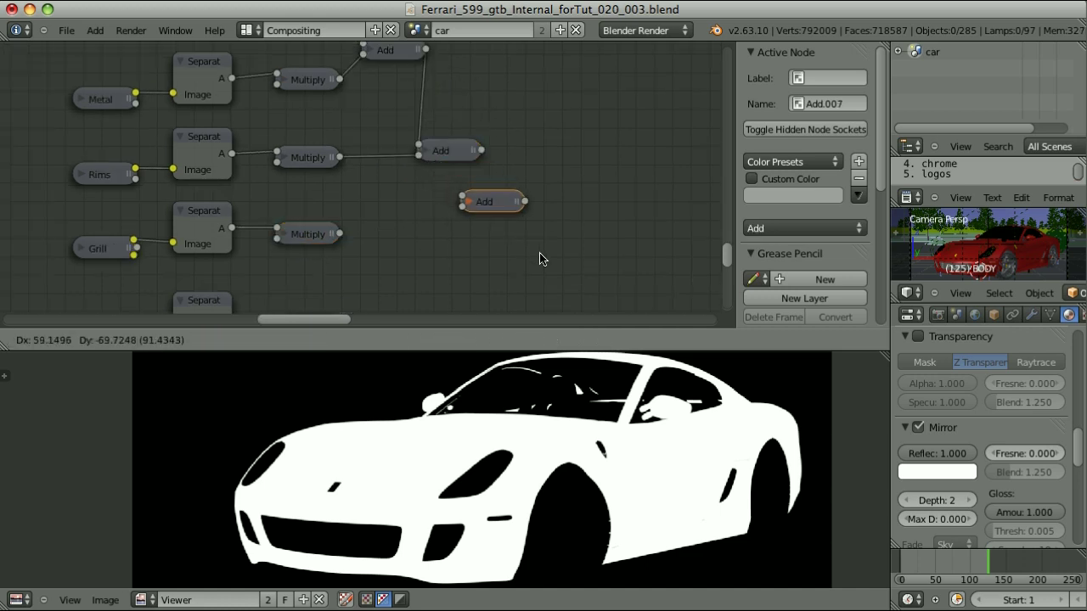
click(545, 287)
shift+click(445, 158)
key(f)
shift+click(302, 234)
key(f)
Duplicate a last Add node to join the Body Multiply node with the previous sum, and preview the combined mask
click(482, 243)
middle_drag(582, 246, 535, 163)
key(shift+d)
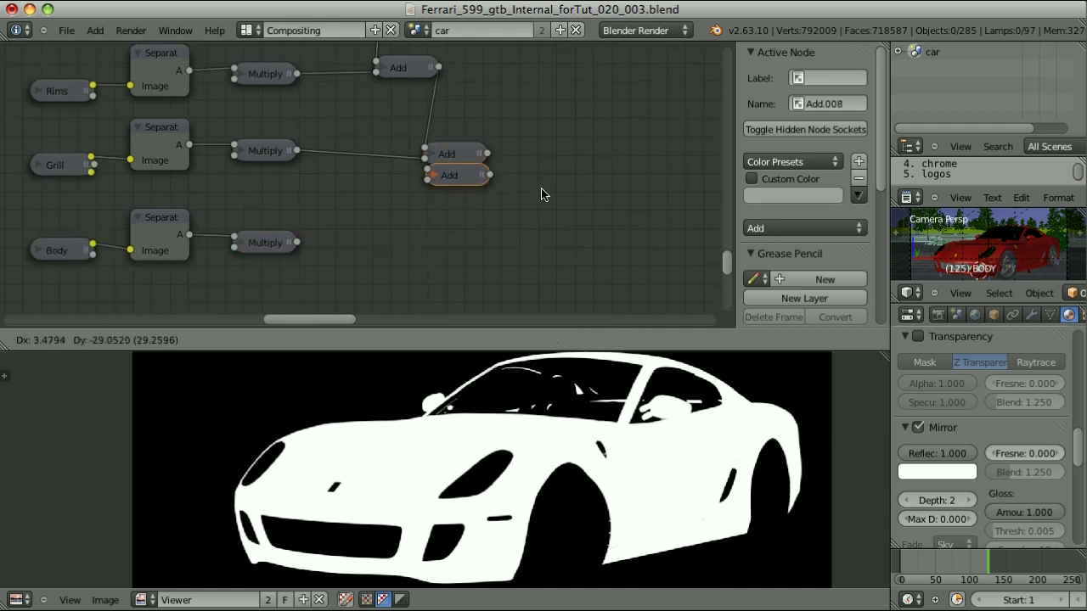
click(561, 255)
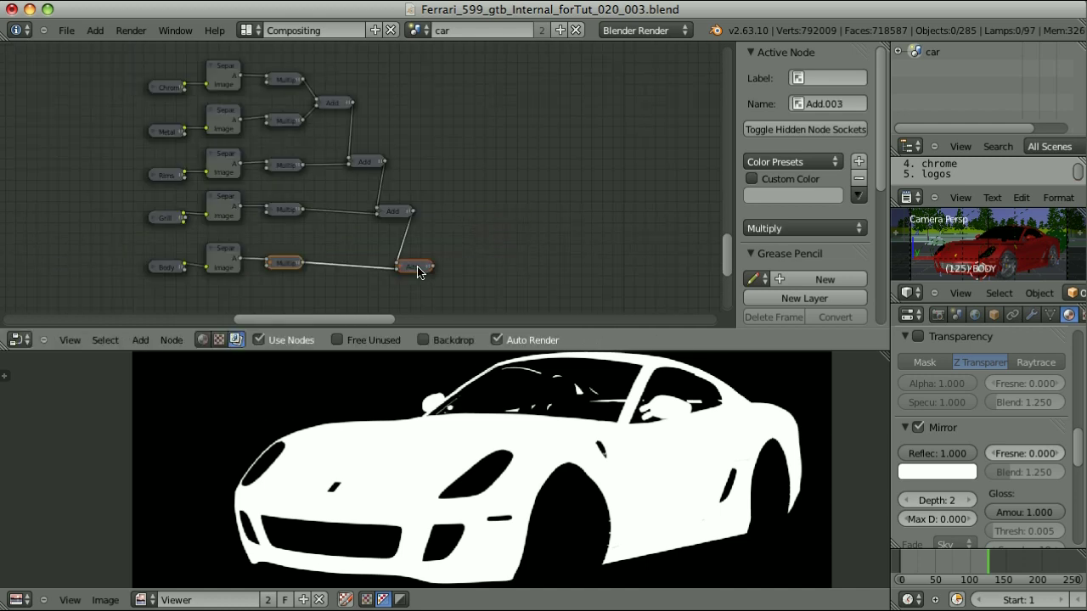
ctrl+shift+click(417, 268)
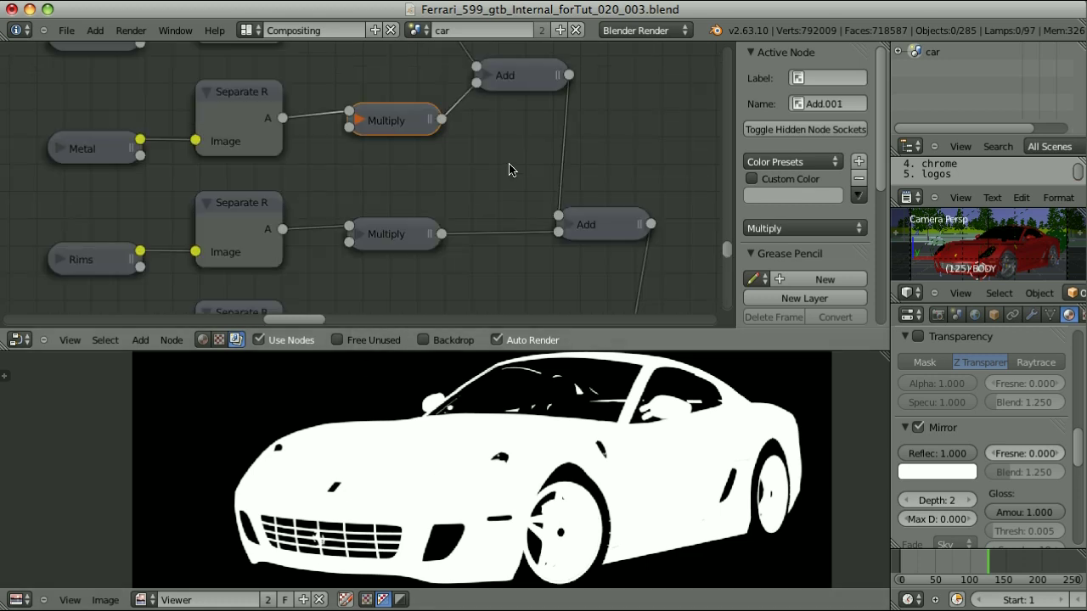
Expand the Metal Multiply node to inspect its factor, and try another factor on the Rims Multiply node
key(h)
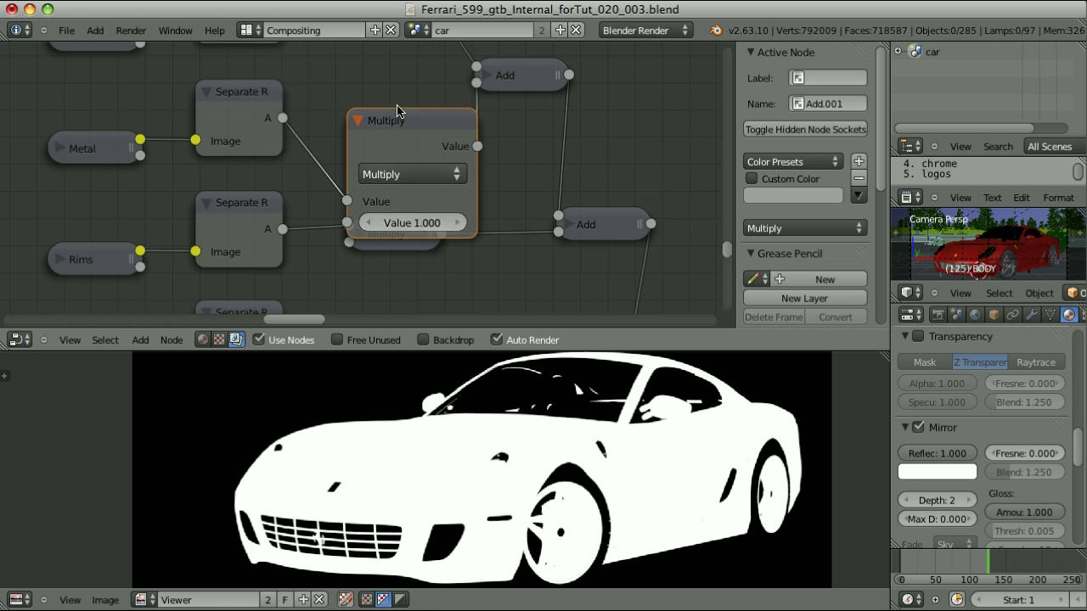
click(407, 246)
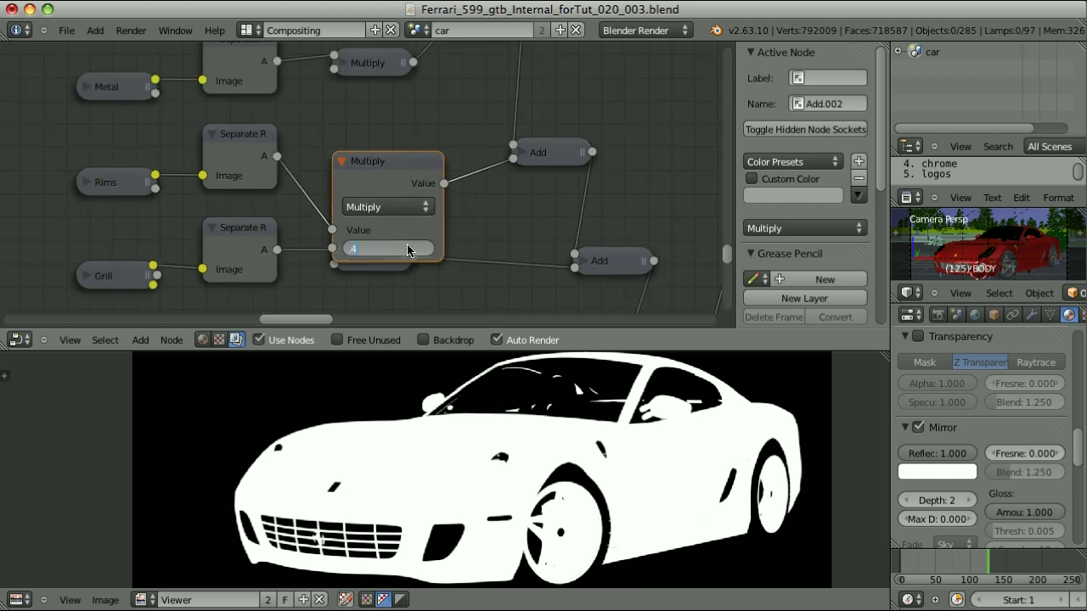
key(Return)
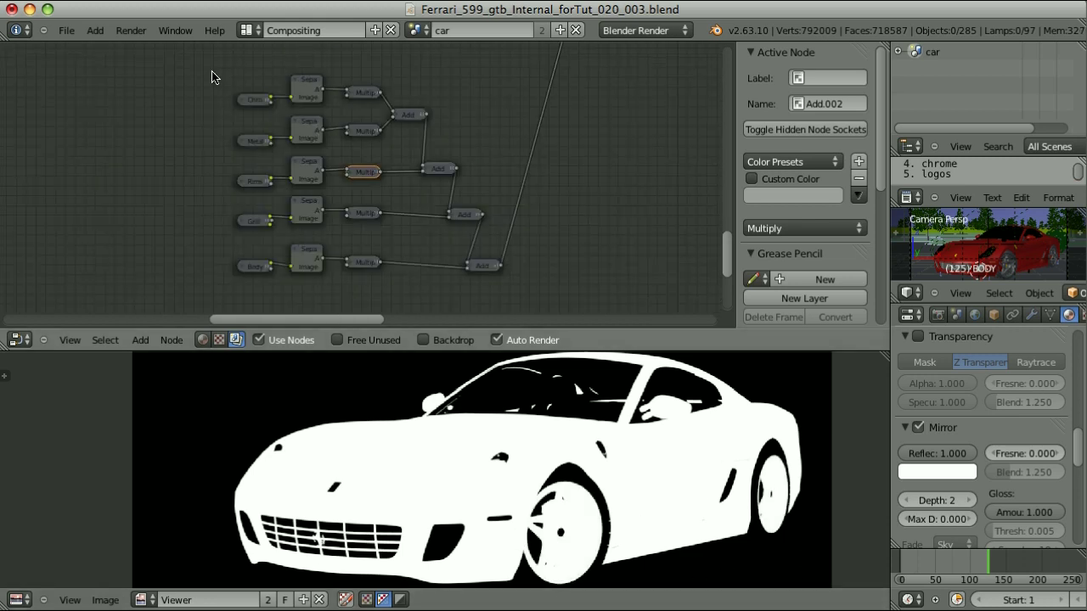
Combine all the mask, Separate RGBA, Multiply and Add nodes into one node group and open it for editing
drag(213, 66, 535, 283)
key(ctrl+g)
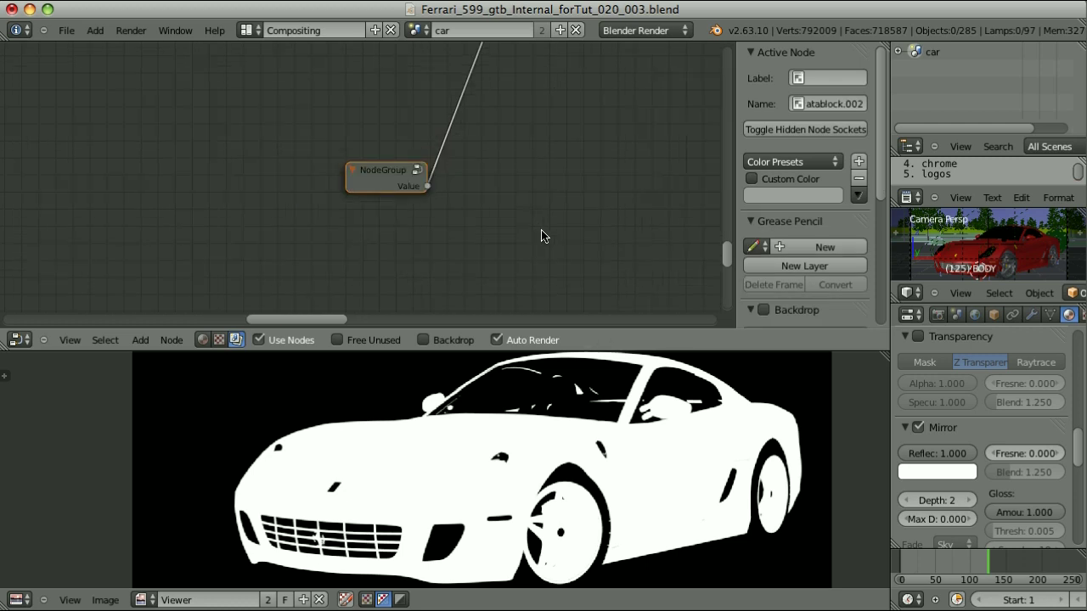
key(Tab)
key(Home)
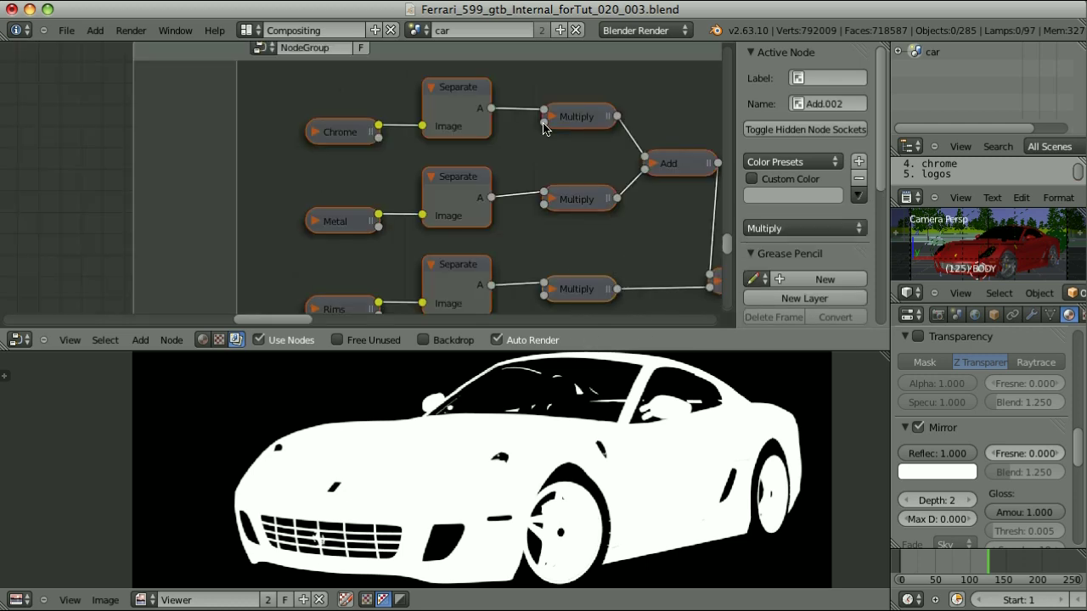
Expose the second value of each of the five Multiply nodes as an input of the node group
click(544, 128)
drag(544, 126, 204, 166)
middle_drag(270, 285, 267, 233)
drag(540, 153, 216, 268)
drag(541, 244, 216, 280)
middle_drag(467, 232, 463, 117)
drag(538, 218, 210, 227)
middle_drag(459, 280, 459, 201)
drag(539, 247, 200, 201)
Name the five group inputs Chrome, Metal, Rims, Grill and Body, and leave the node group
middle_drag(162, 53, 224, 291)
scroll(224, 245, up, 1)
click(225, 203)
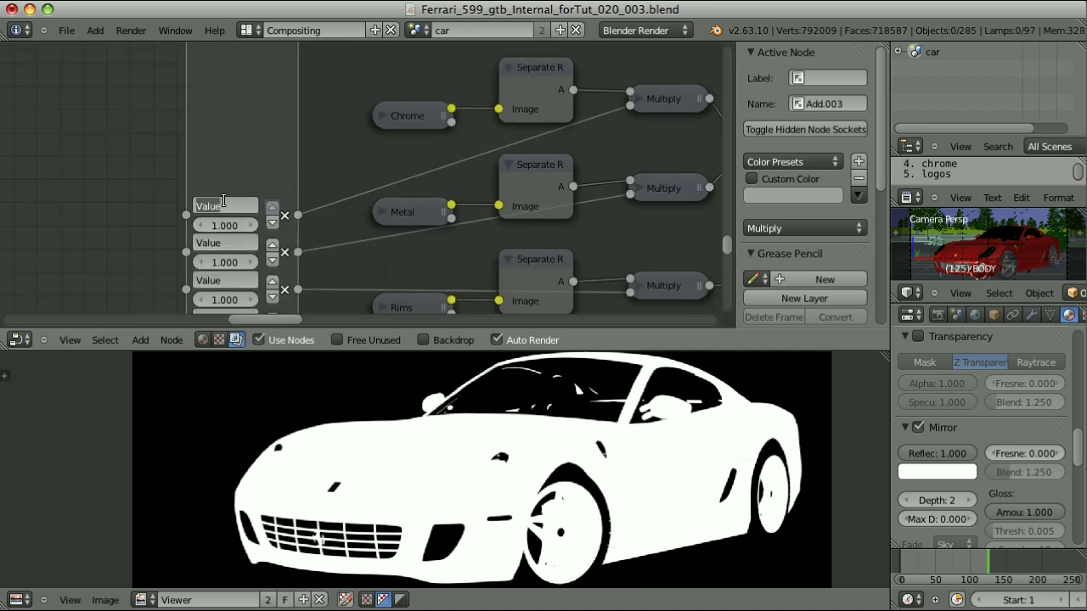
text(Chrome)
key(Return)
click(213, 242)
text(Metal)
key(Return)
click(214, 280)
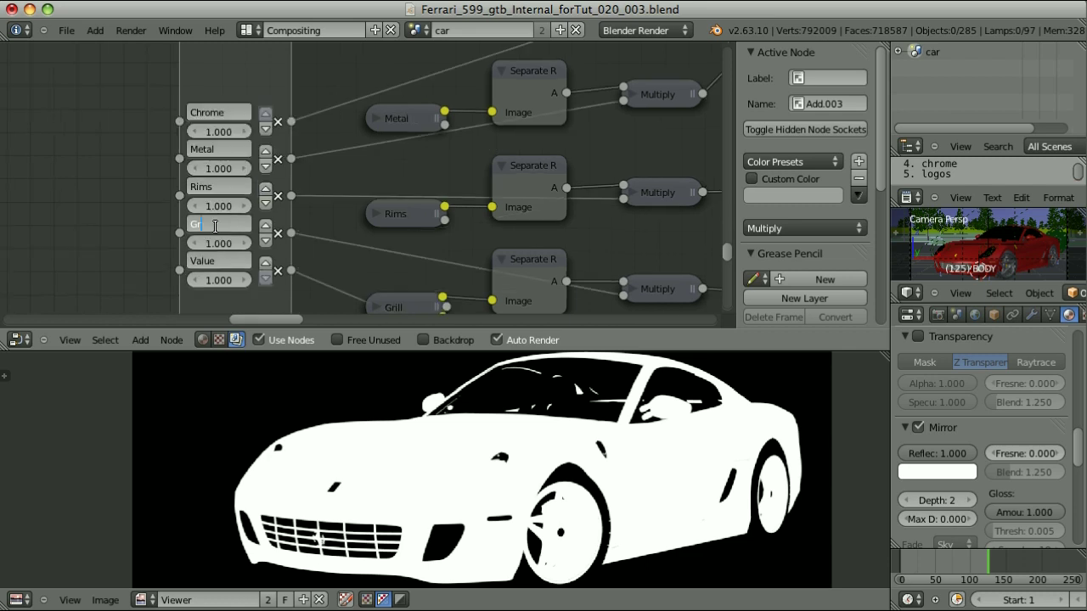
text(Body)
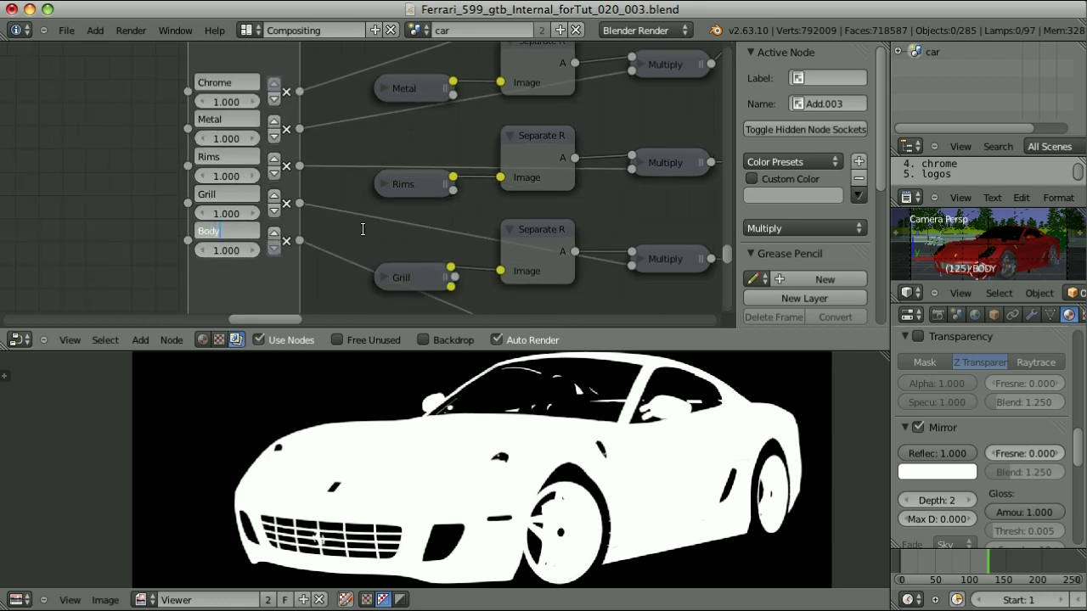
key(Return)
scroll(365, 234, down, 5)
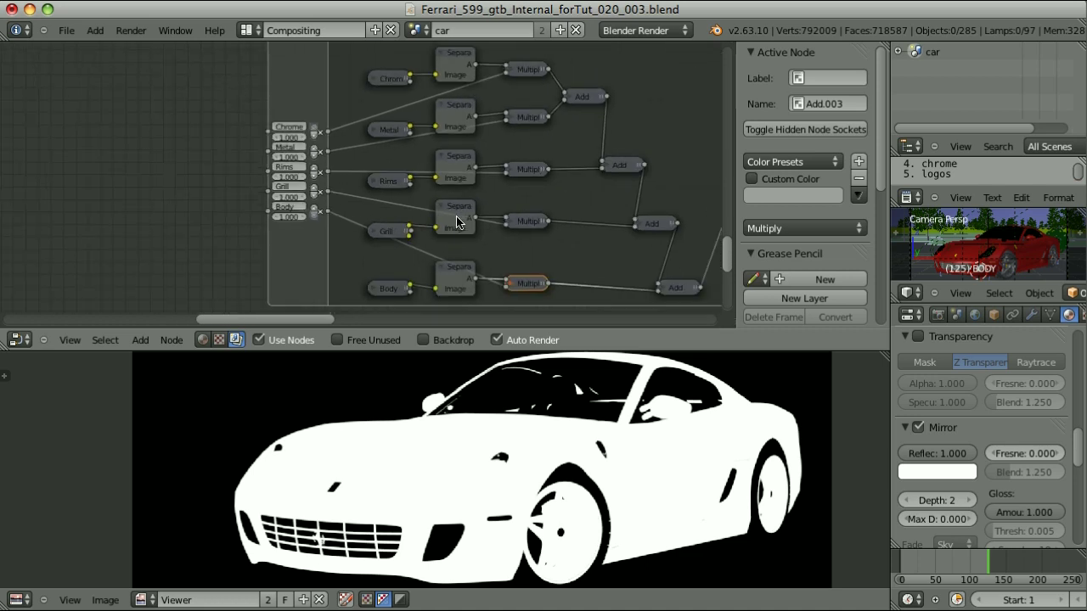
key(Tab)
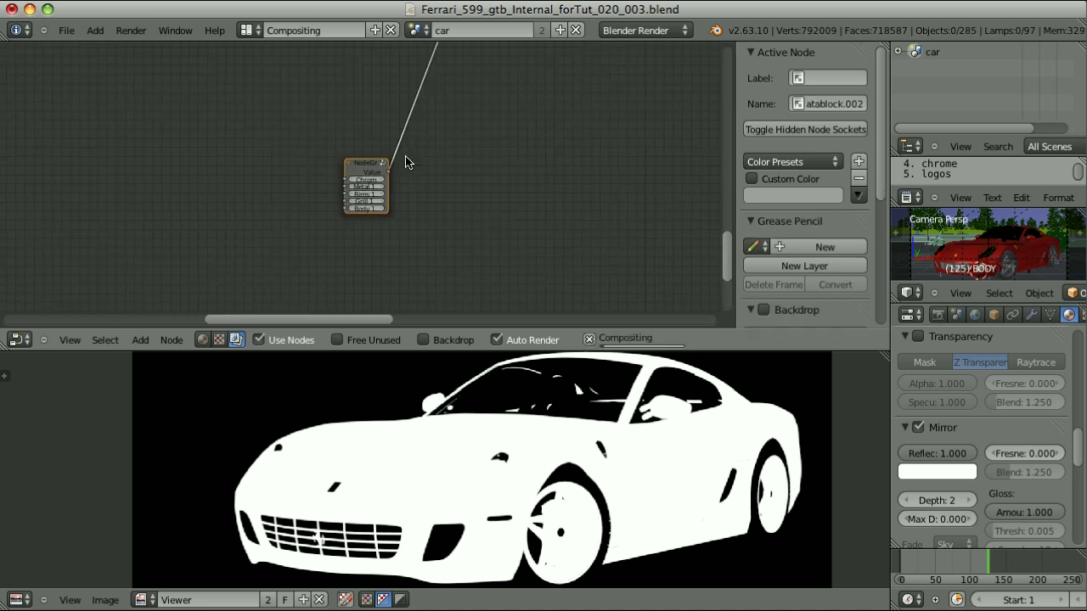
Feed the REFLECT node into the Reflections node and preview the output of the + Reflect Add node
scroll(415, 165, up, 5)
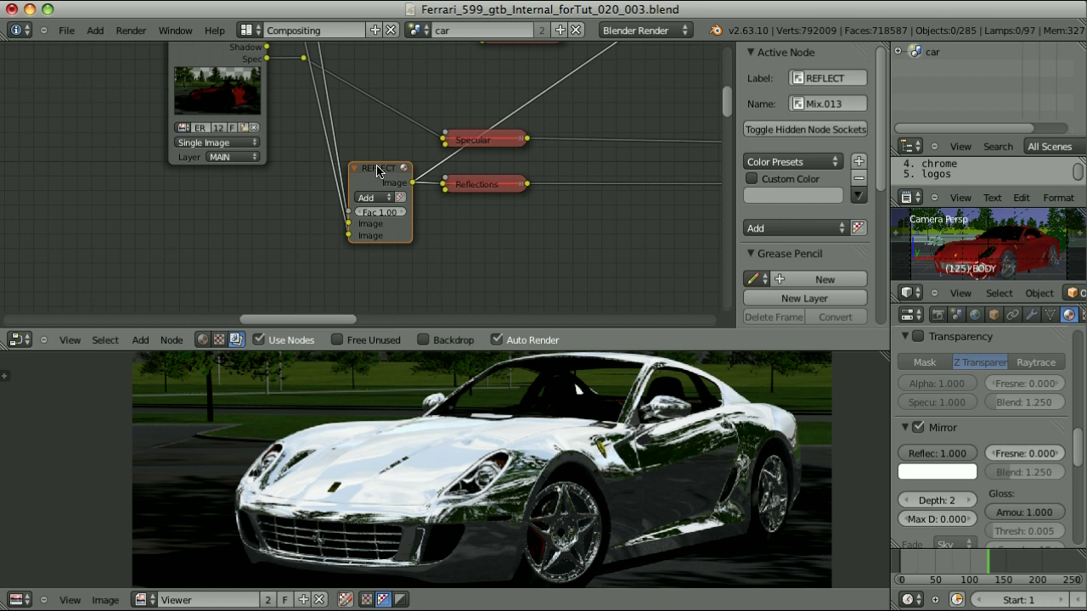
middle_drag(281, 111, 277, 167)
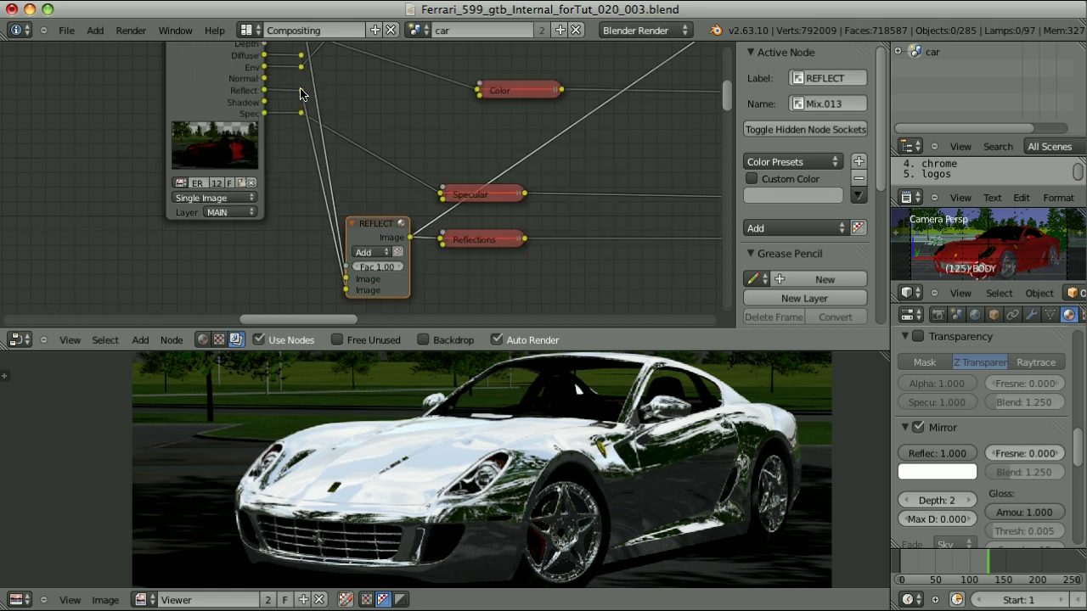
middle_drag(300, 88, 286, 92)
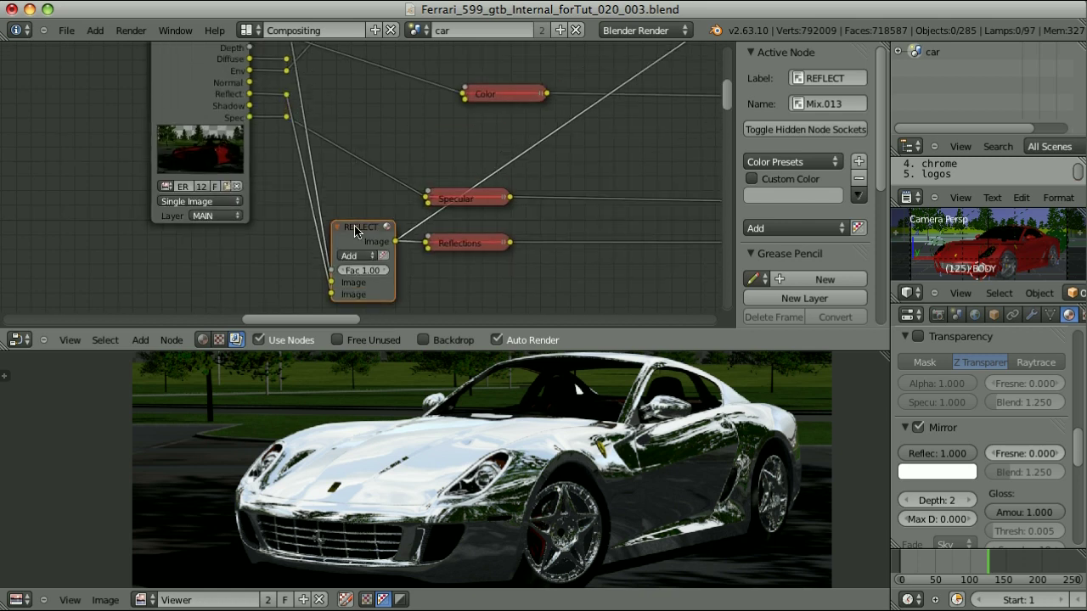
click(463, 244)
middle_drag(463, 243, 340, 207)
mouse_move(549, 230)
middle_down()
mouse_move(238, 219)
mouse_move(470, 247)
mouse_move(572, 188)
middle_up()
click(561, 109)
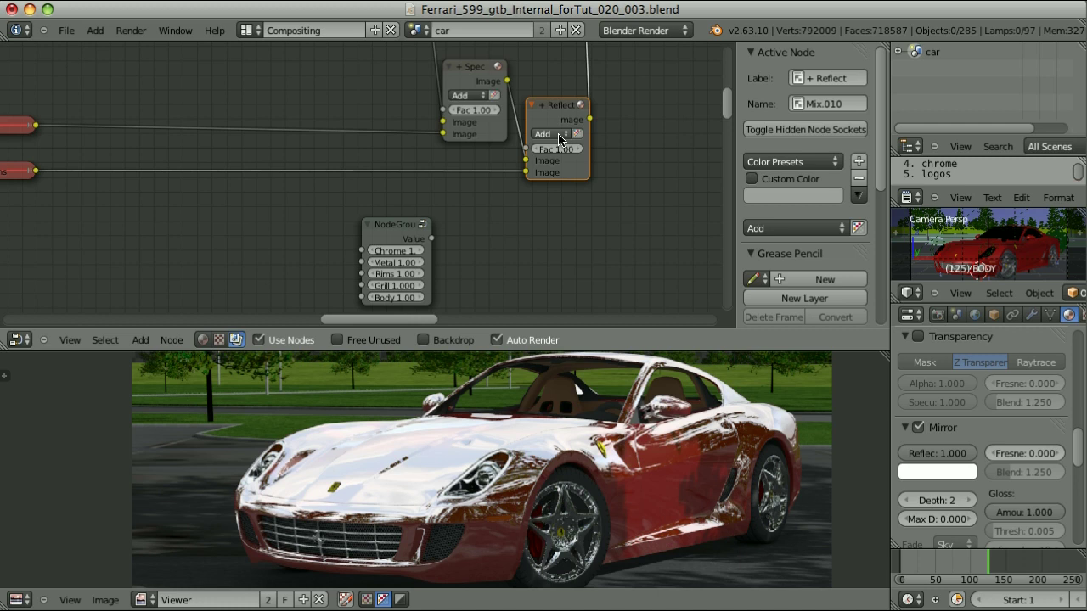
Use the node group's Value output as the factor of the + Reflect Add node
drag(397, 224, 411, 201)
scroll(450, 240, up, 1)
scroll(450, 240, up, 1)
drag(474, 229, 584, 142)
scroll(602, 226, up, 4)
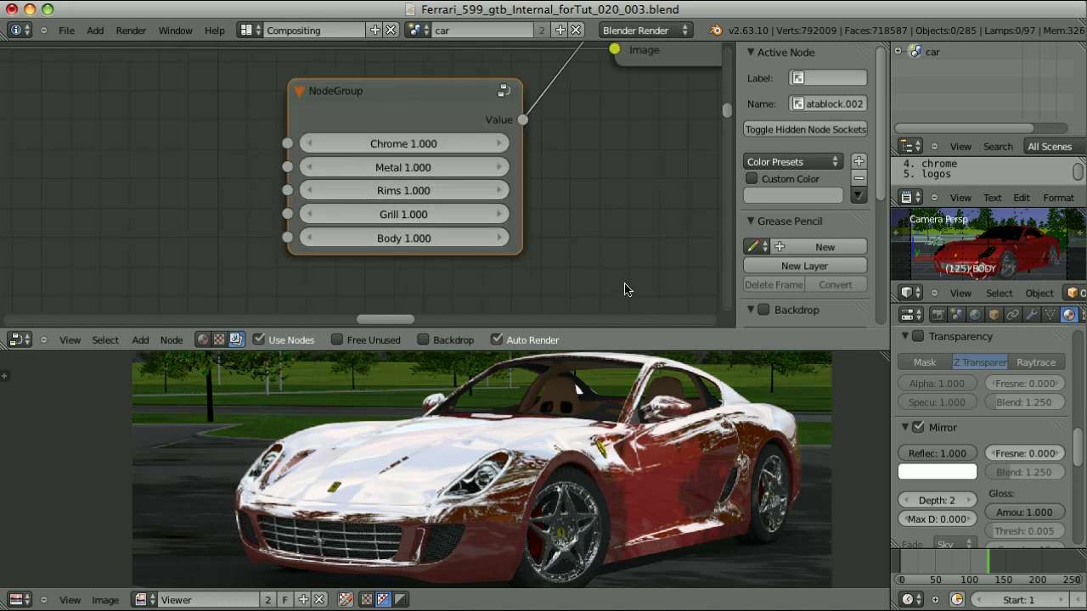
Set the node group's Body value to 0.2, Grill to 0.5 and Rims to 0.3
click(422, 239)
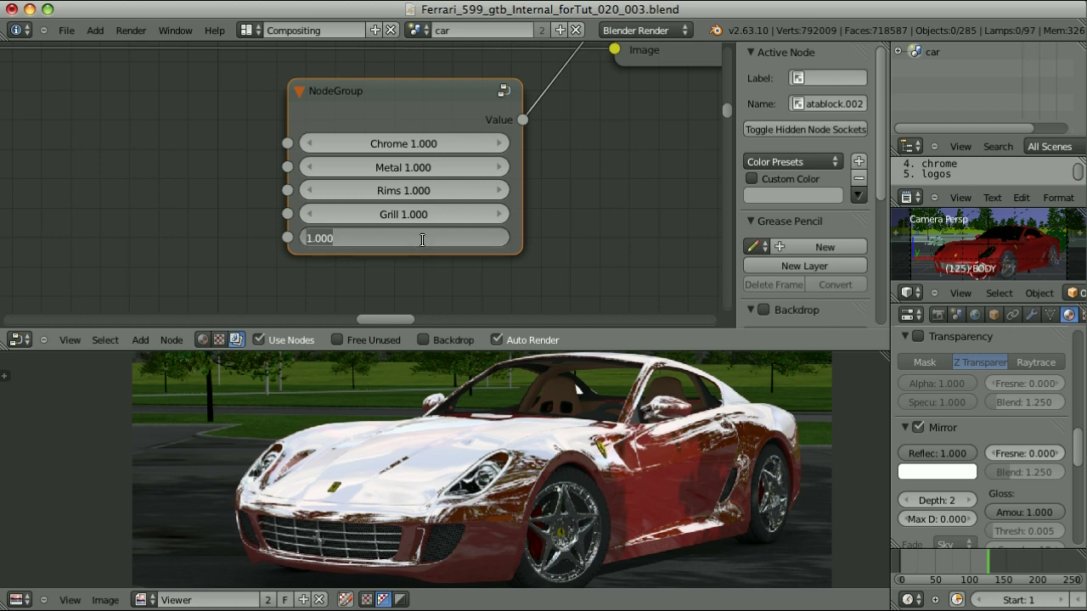
key(BackSpace)
text(0.2)
key(Return)
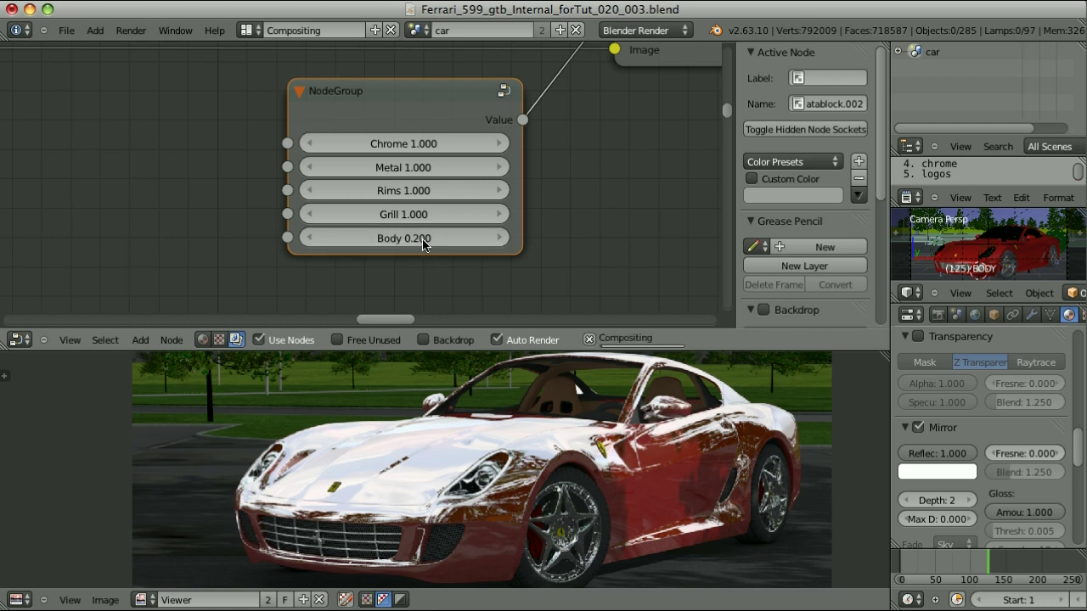
click(421, 214)
text(0.5)
key(Return)
click(427, 192)
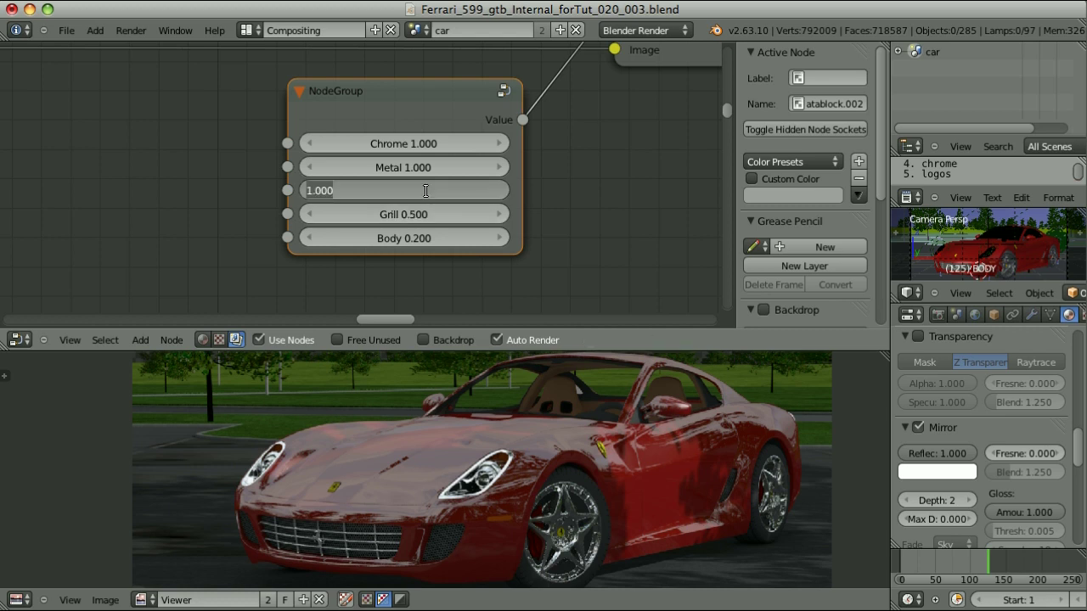
text(0.3)
key(Return)
Set the node group's Metal value to 0.5 and Chrome to 0.7
scroll(426, 190, up, 1)
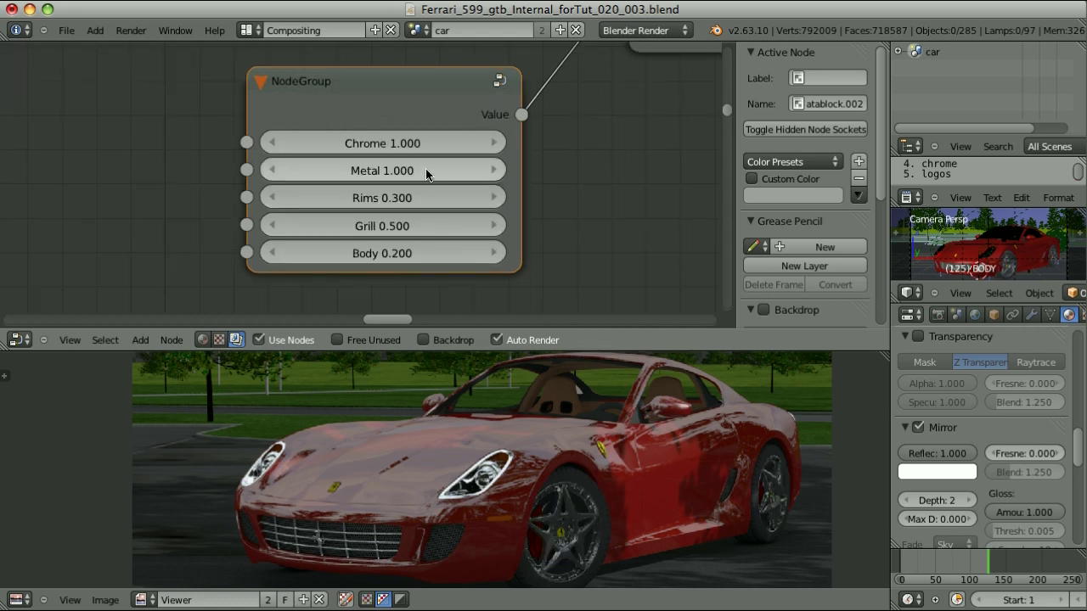
click(397, 168)
text(0.5)
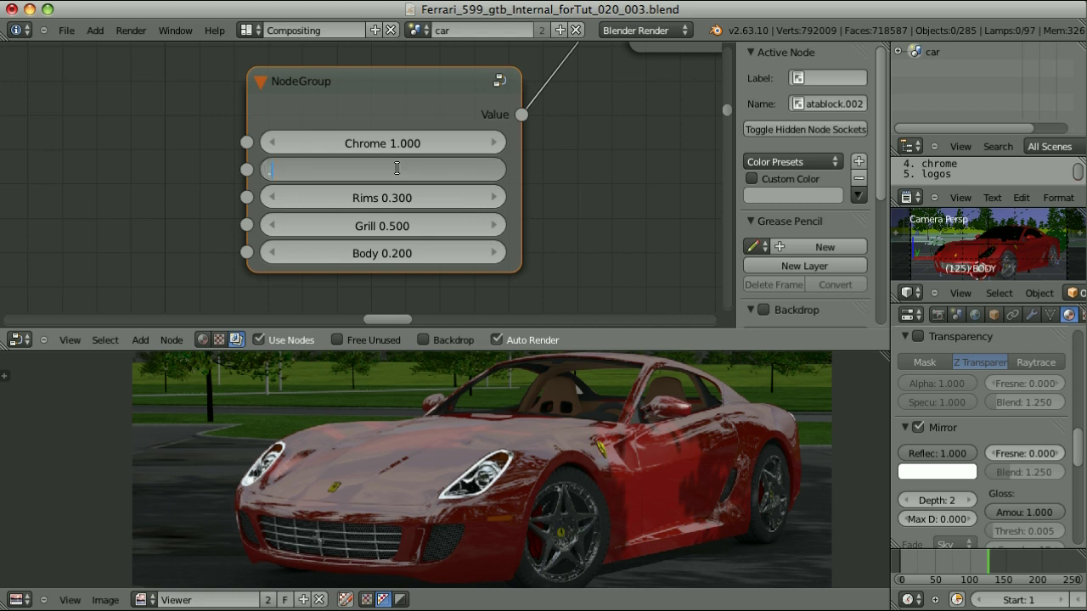
key(Return)
click(404, 144)
text(.7)
key(Return)
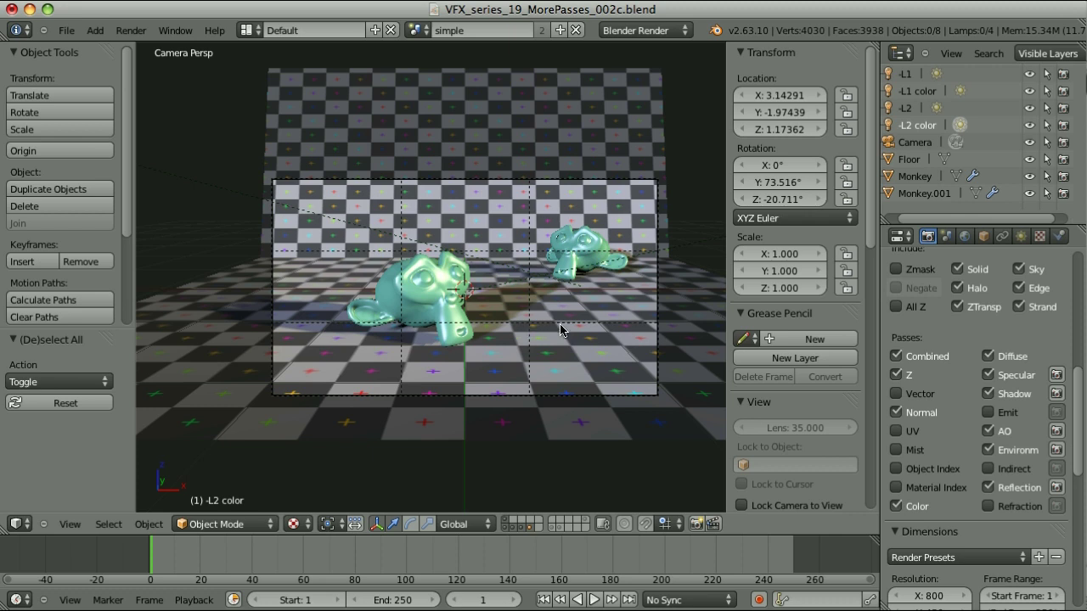
View the monkey scene from above and examine the mirror settings of the front monkey's material
key(KP_7)
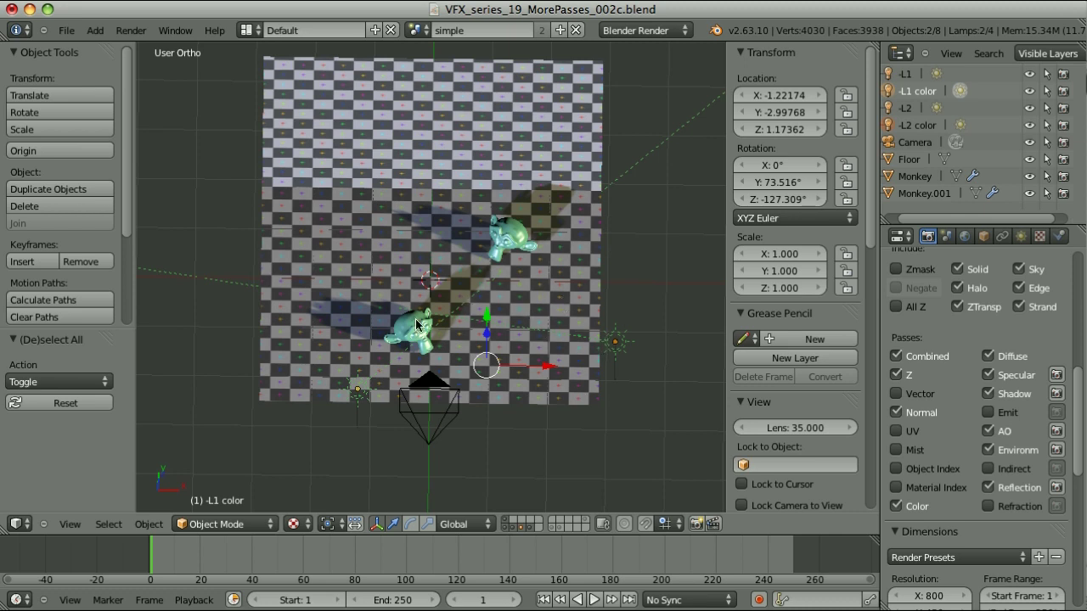
right_click(416, 323)
scroll(448, 352, up, 2)
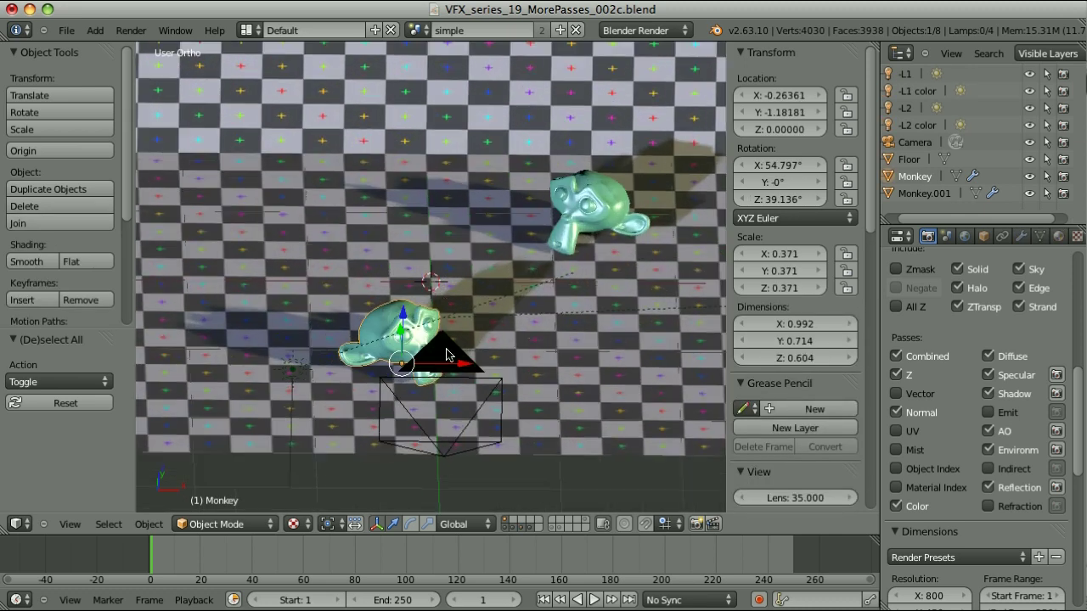
click(1058, 236)
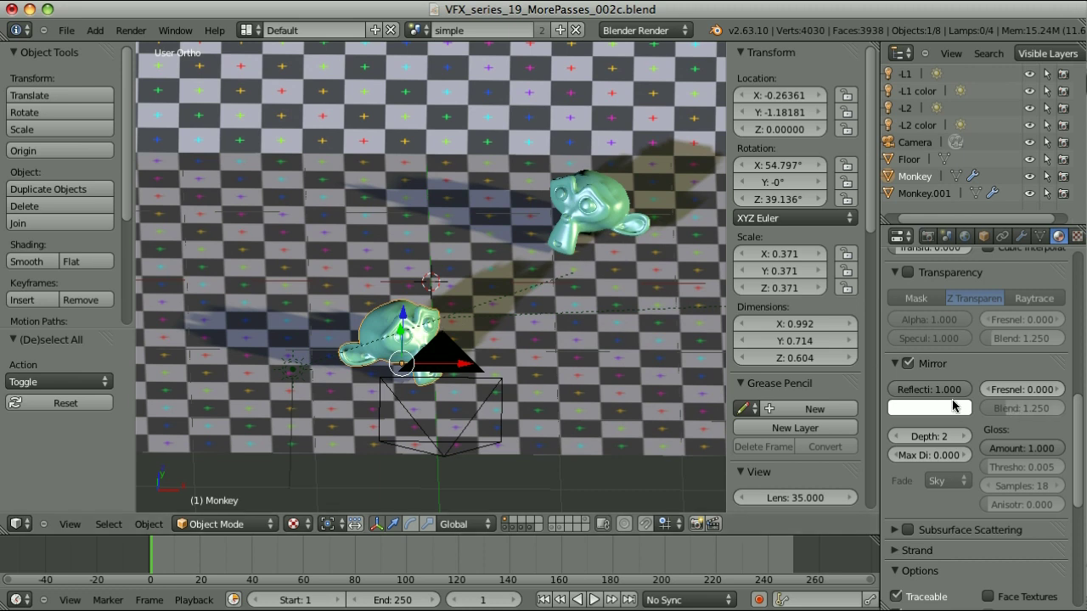
scroll(955, 395, up, 9)
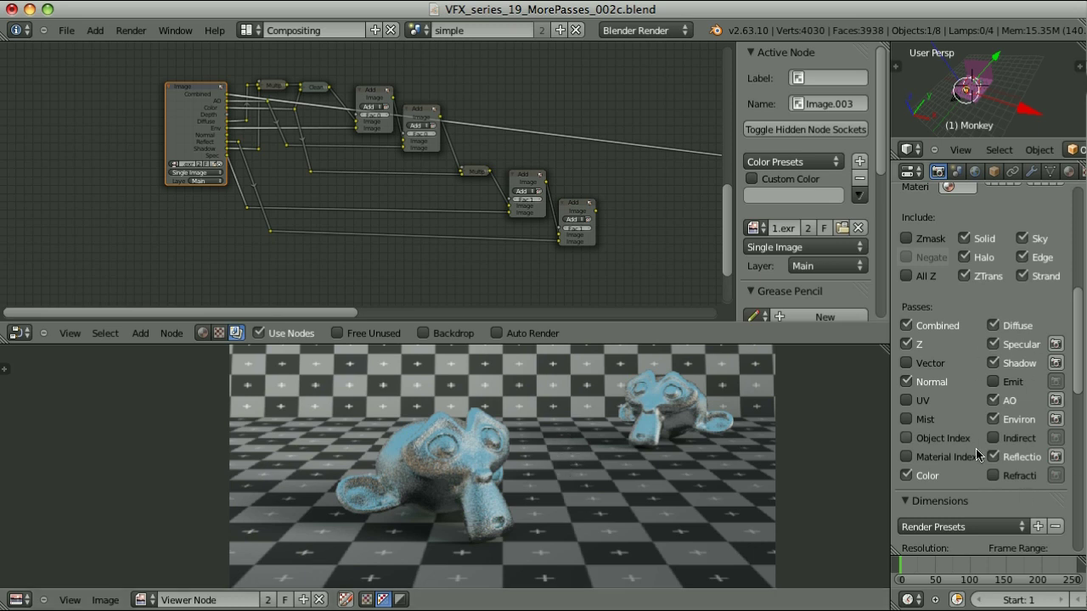
Preview the output of the Multiply node that combines the Diffuse and Shadow passes
scroll(266, 201, up, 4)
middle_drag(341, 121, 344, 220)
scroll(567, 212, down, 1)
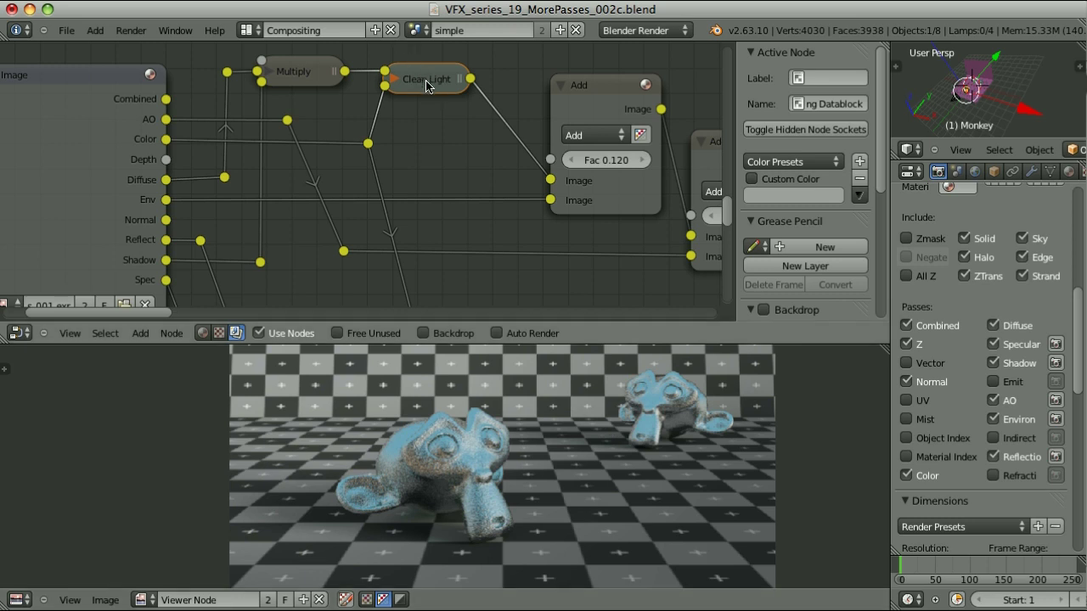
click(290, 76)
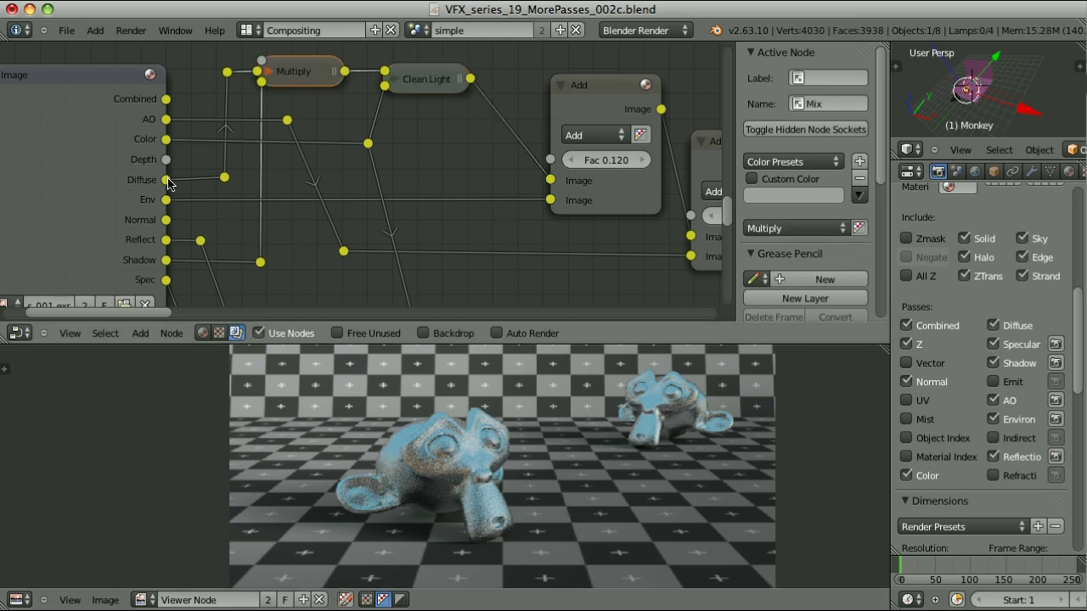
click(166, 180)
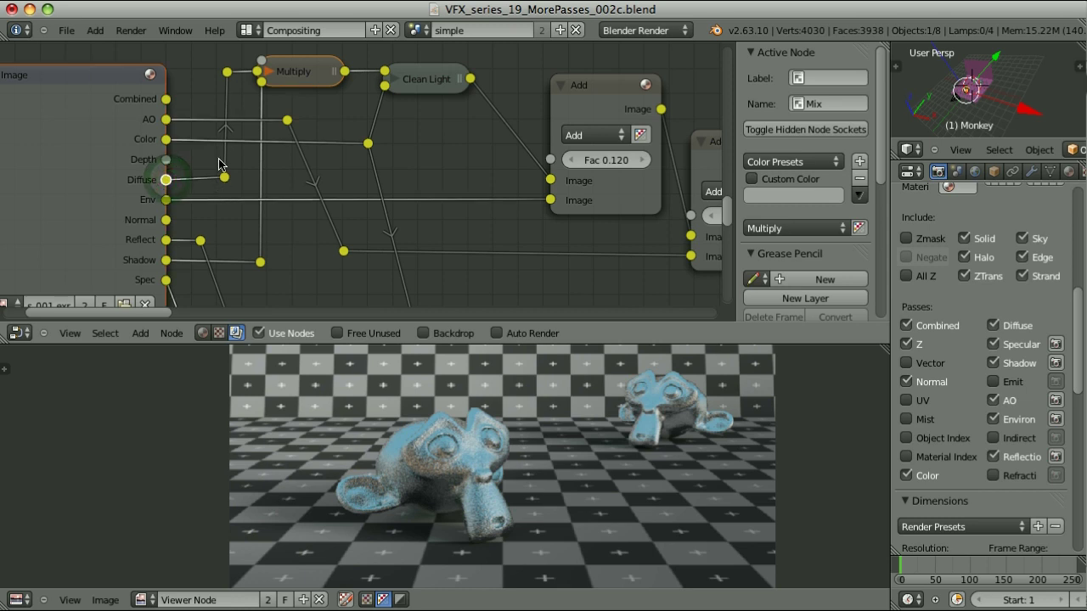
shift+scroll(170, 260, down, 1)
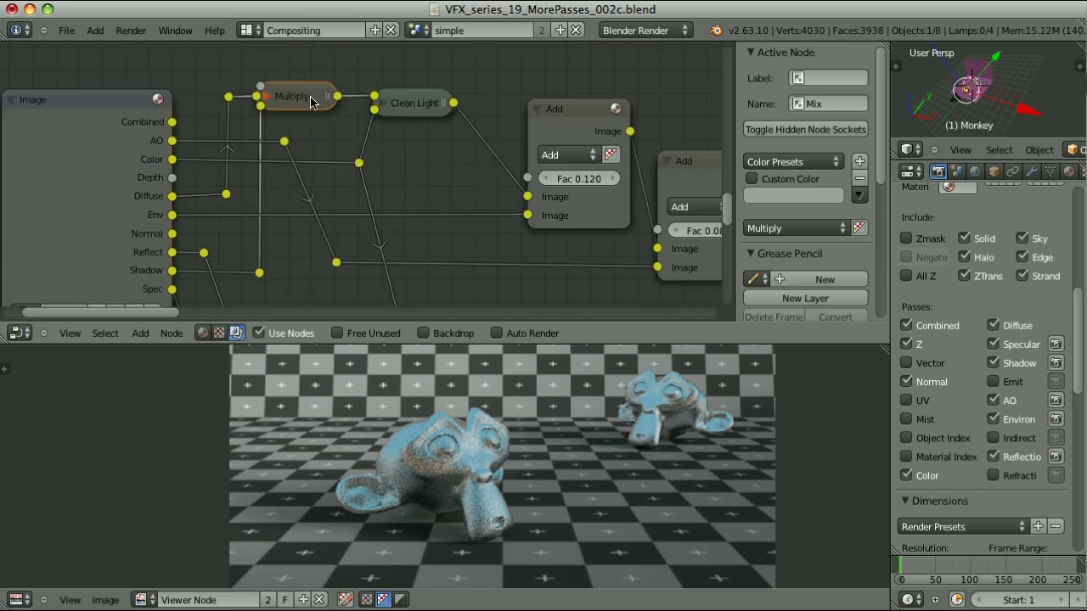
ctrl+shift+click(311, 101)
Preview the Clean Light node's output and compare it with the Multiply node's output
click(417, 107)
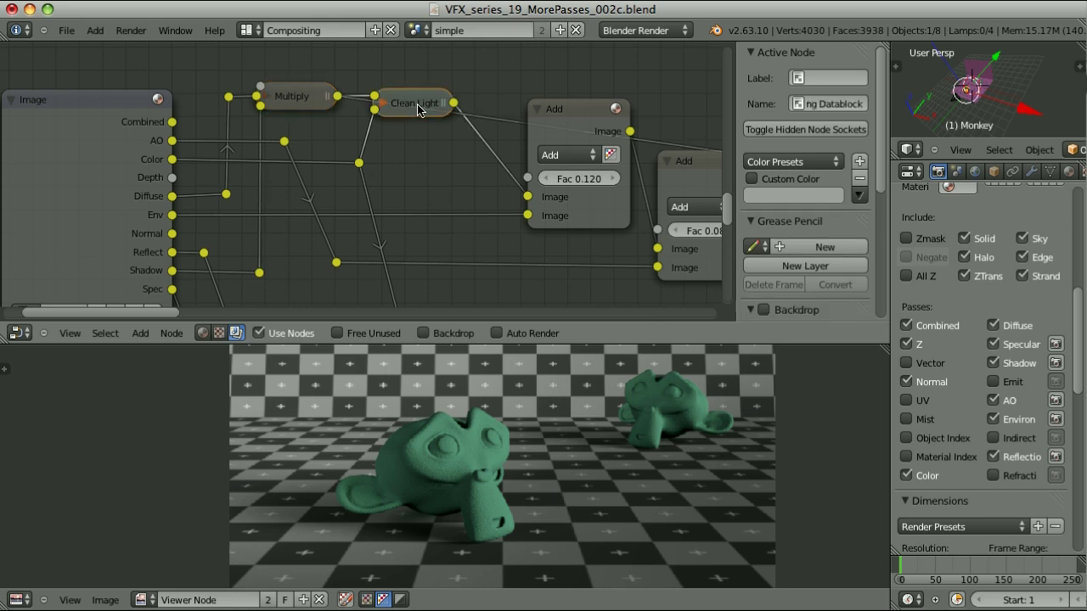
ctrl+shift+click(419, 108)
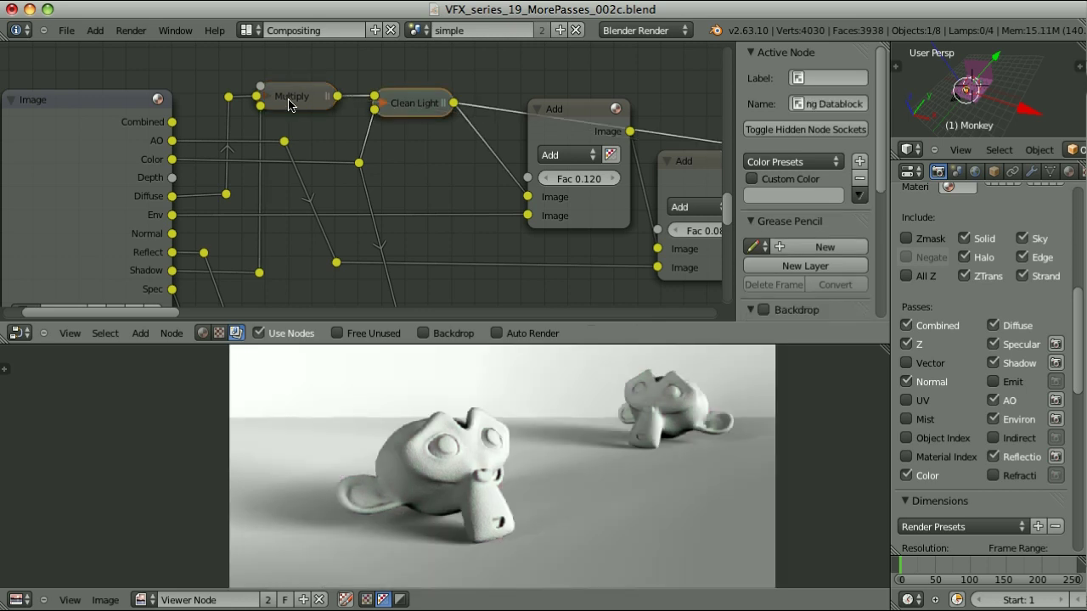
ctrl+shift+click(292, 100)
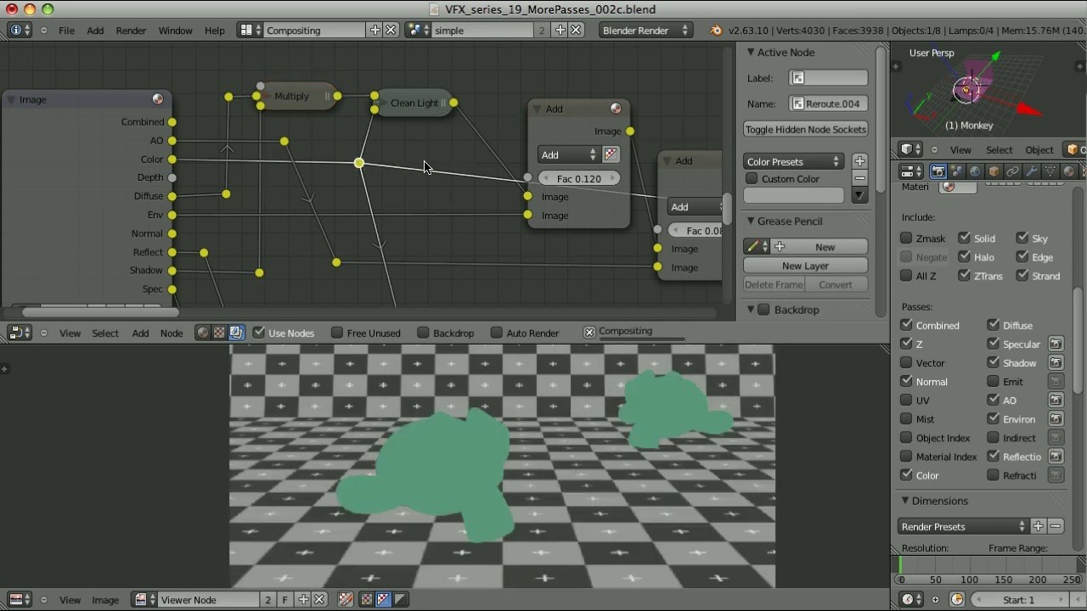
ctrl+shift+click(408, 109)
Preview the environment Add node and compare both lighting Add factors with the world's Environment Lighting and Ambient Occlusion settings
ctrl+shift+click(575, 113)
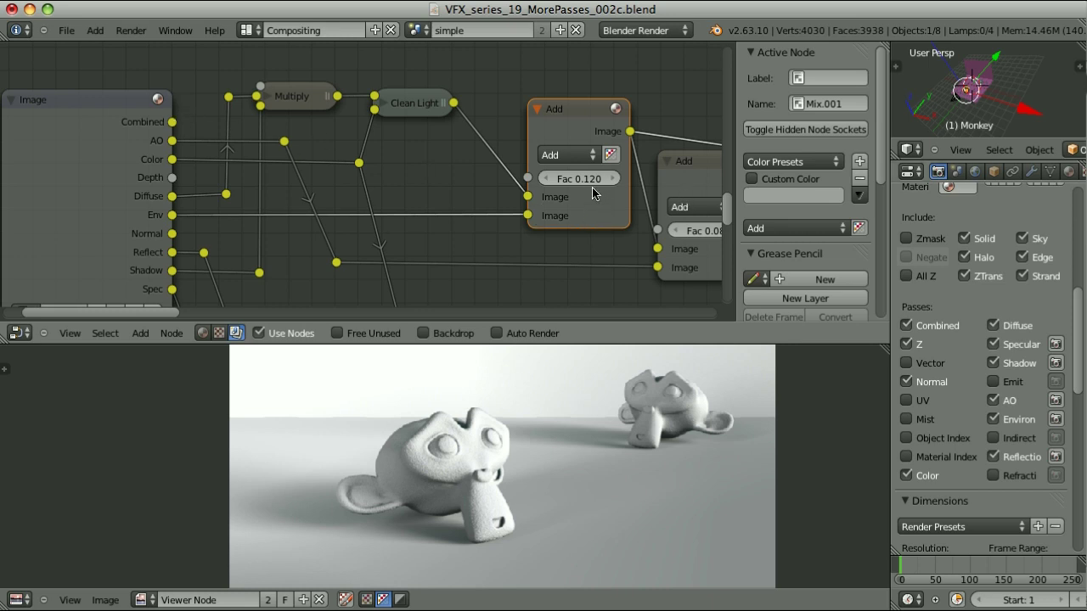
click(975, 170)
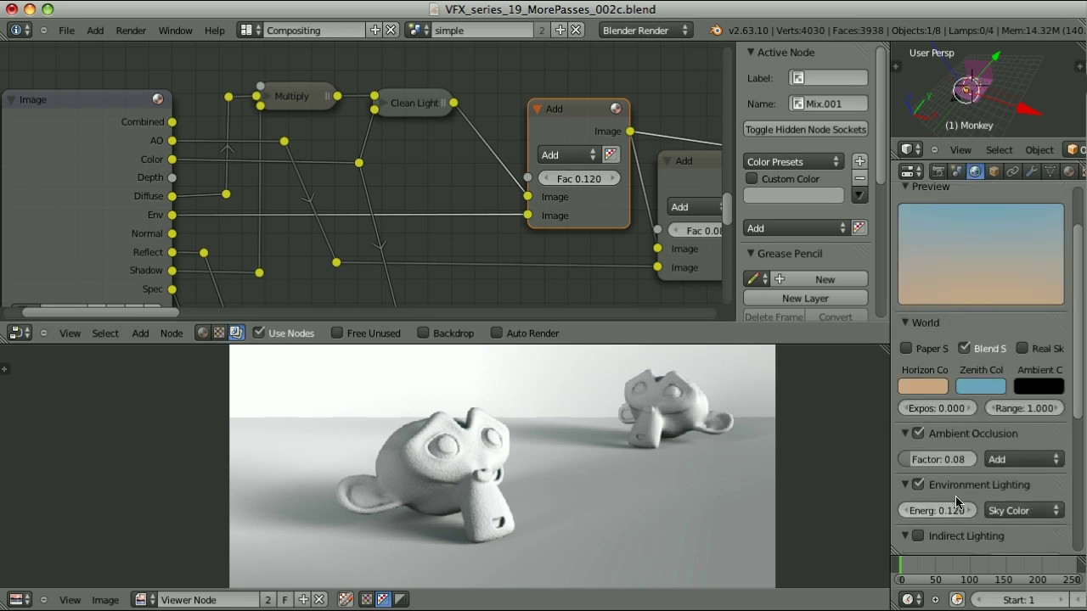
middle_drag(698, 161, 633, 129)
click(633, 129)
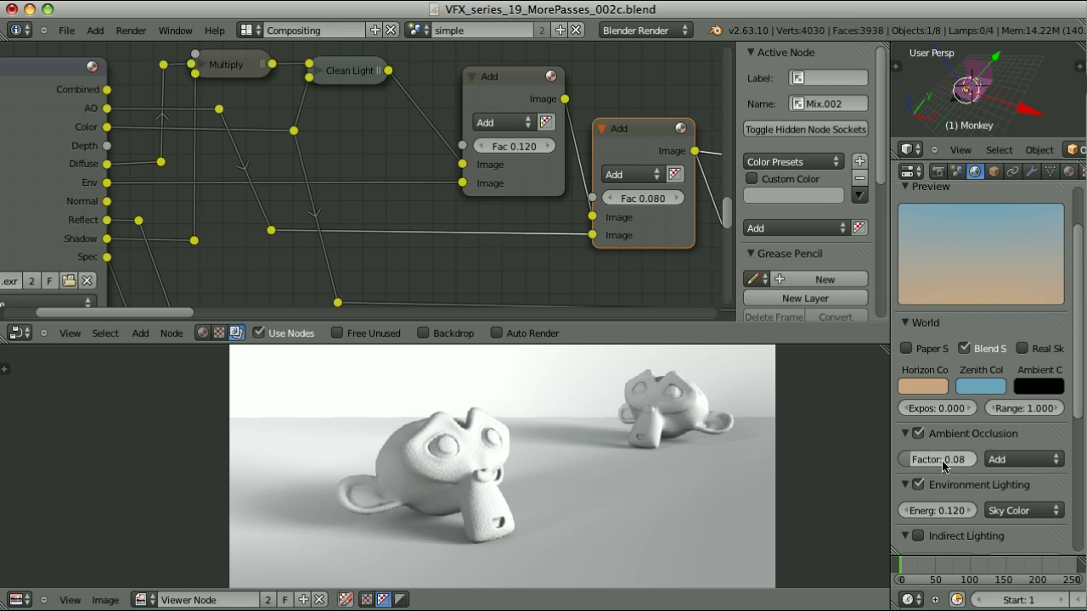
scroll(631, 213, down, 3)
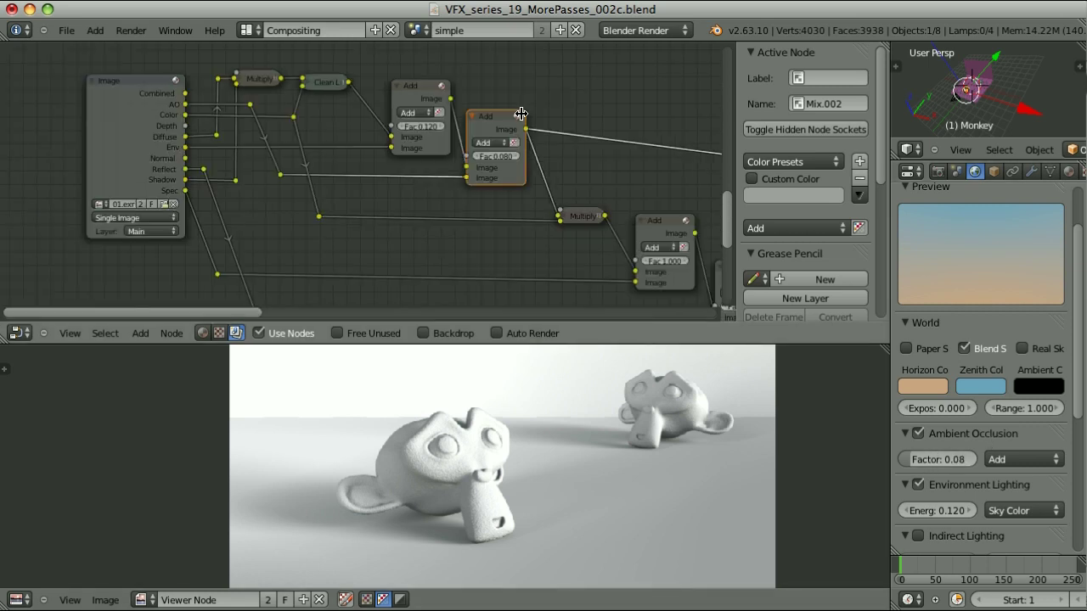
Preview in turn the color Multiply node, the specular Add node and the final reflection Add node
ctrl+shift+click(584, 217)
ctrl+shift+click(679, 224)
middle_drag(694, 218, 692, 213)
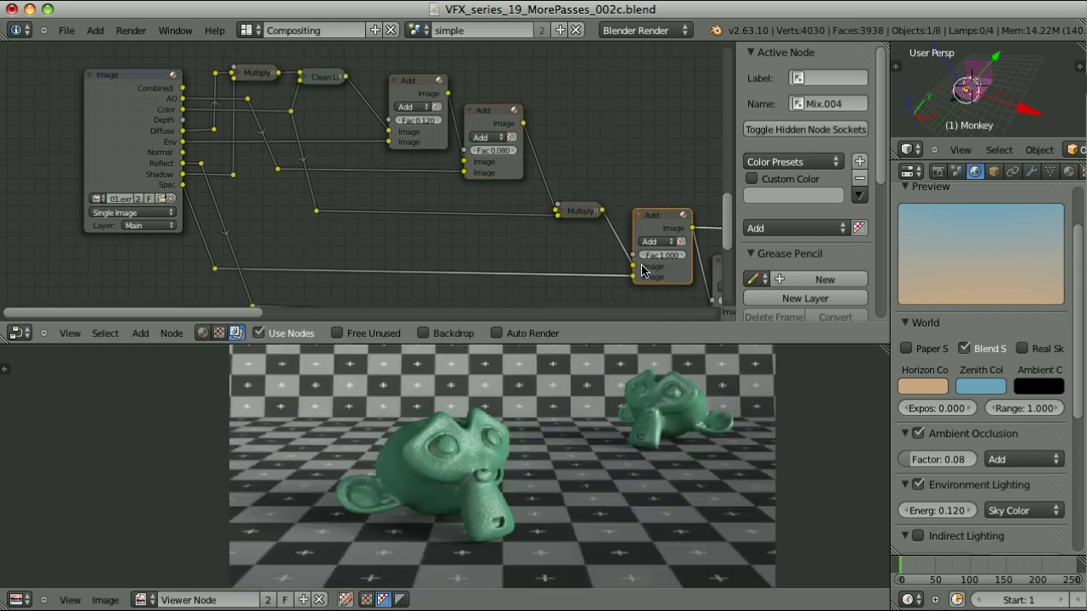
middle_drag(644, 268, 541, 214)
ctrl+shift+click(658, 224)
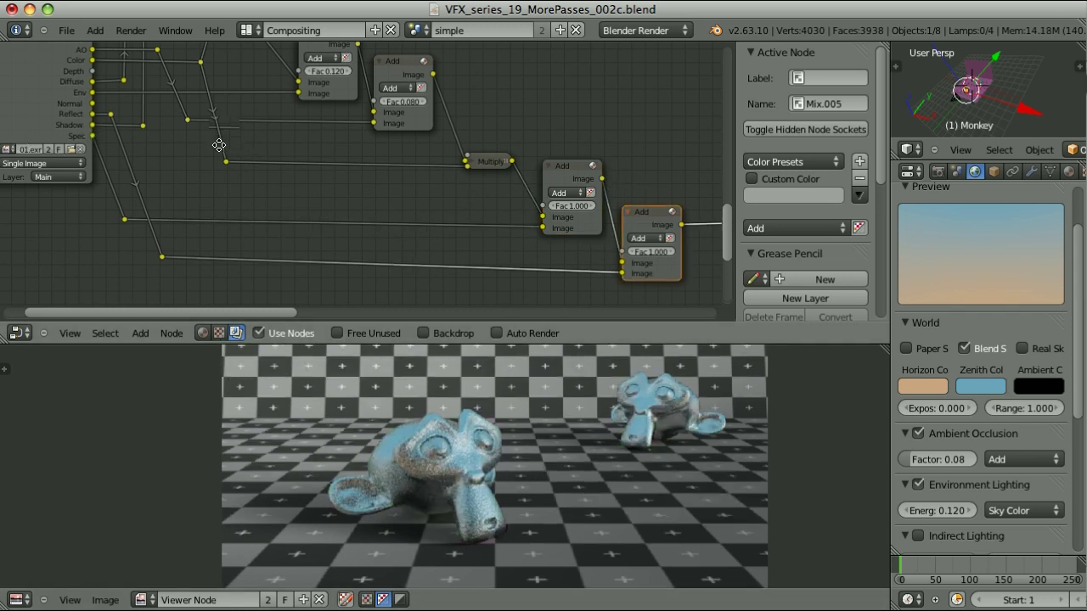
Compare the Image node's Combined pass with the output of the final Add node in the viewer
middle_drag(219, 142, 260, 218)
ctrl+shift+click(75, 112)
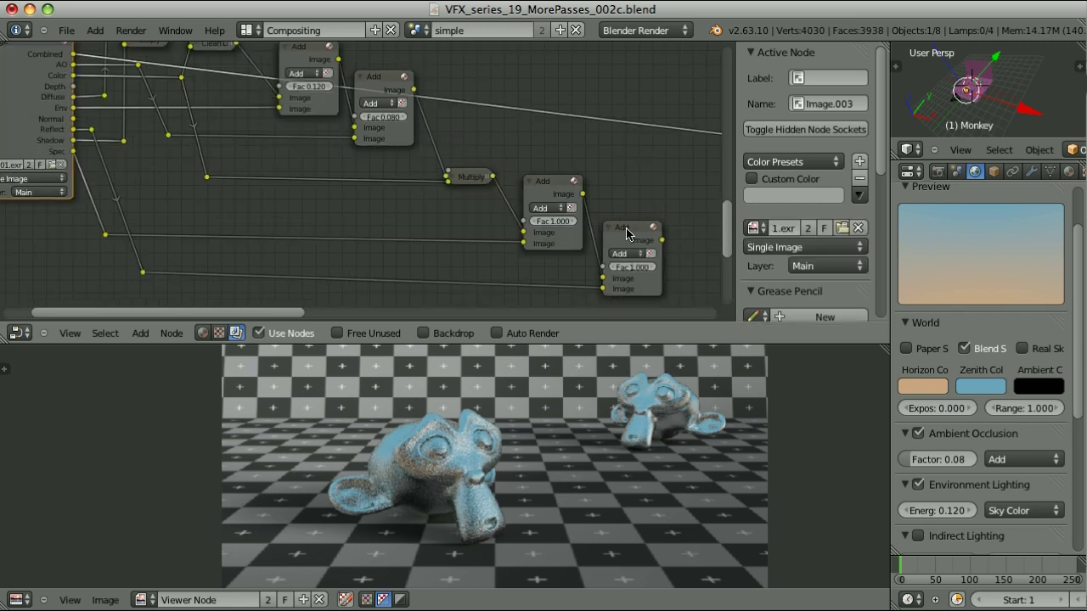
ctrl+shift+click(627, 233)
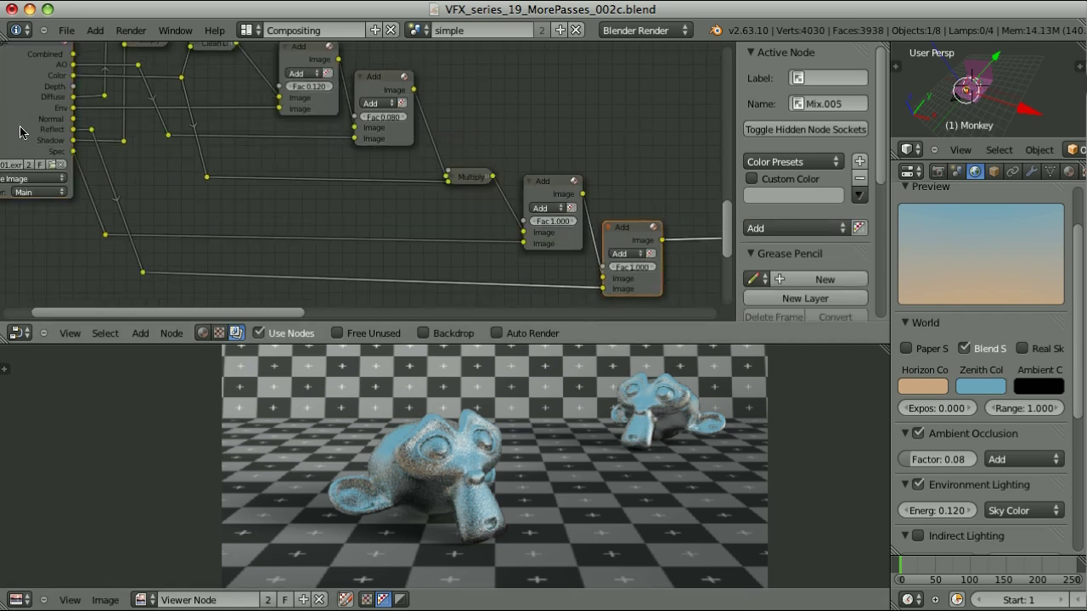
Examine how the second node setup multiplies the AO and Env passes by Color before adding them
key(Home)
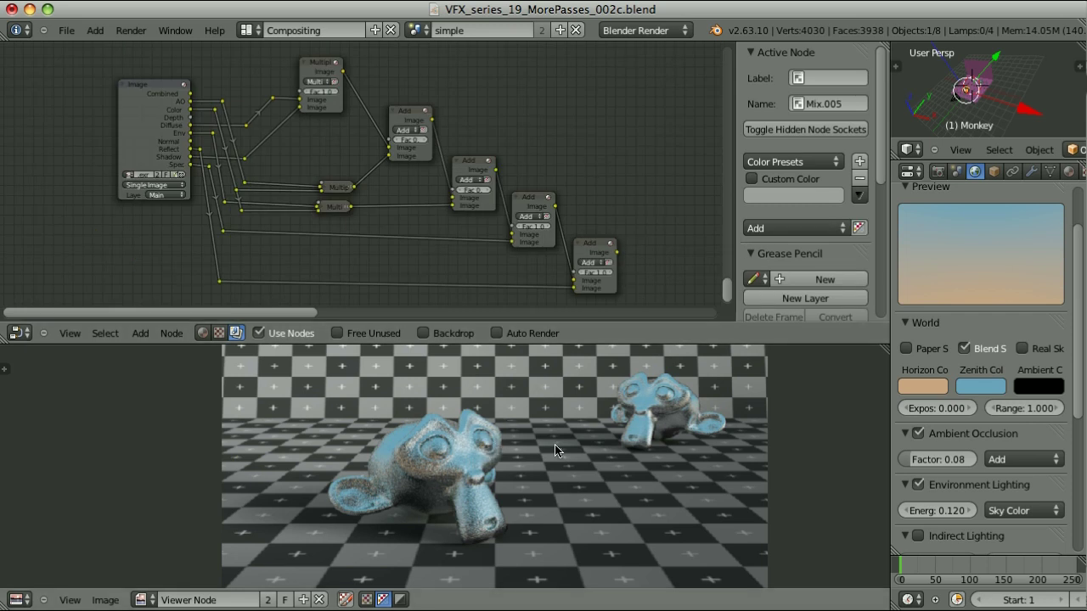
click(937, 171)
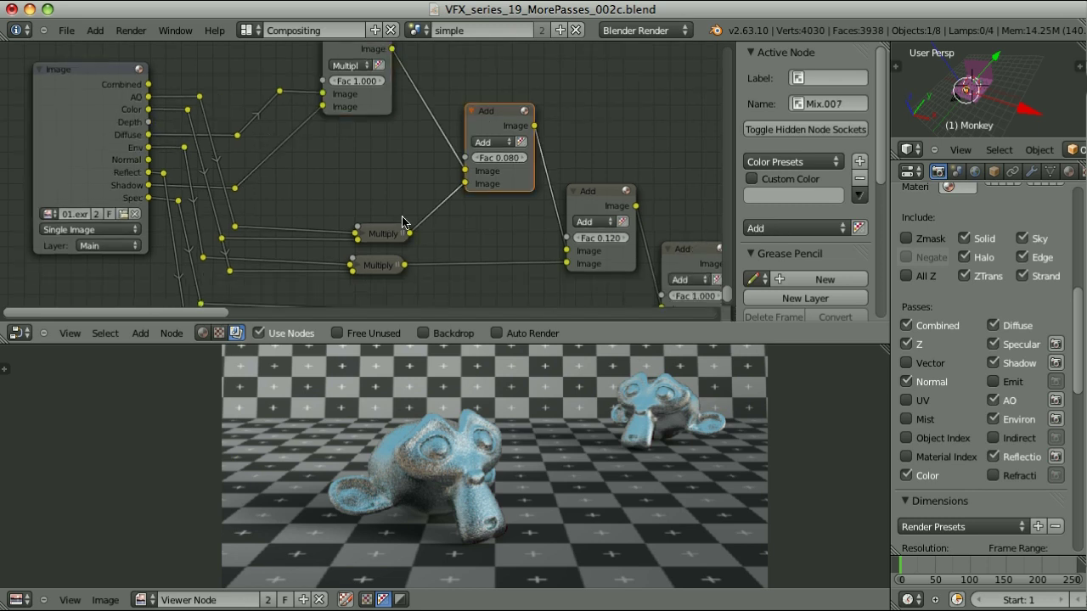
click(490, 115)
scroll(489, 115, down, 1)
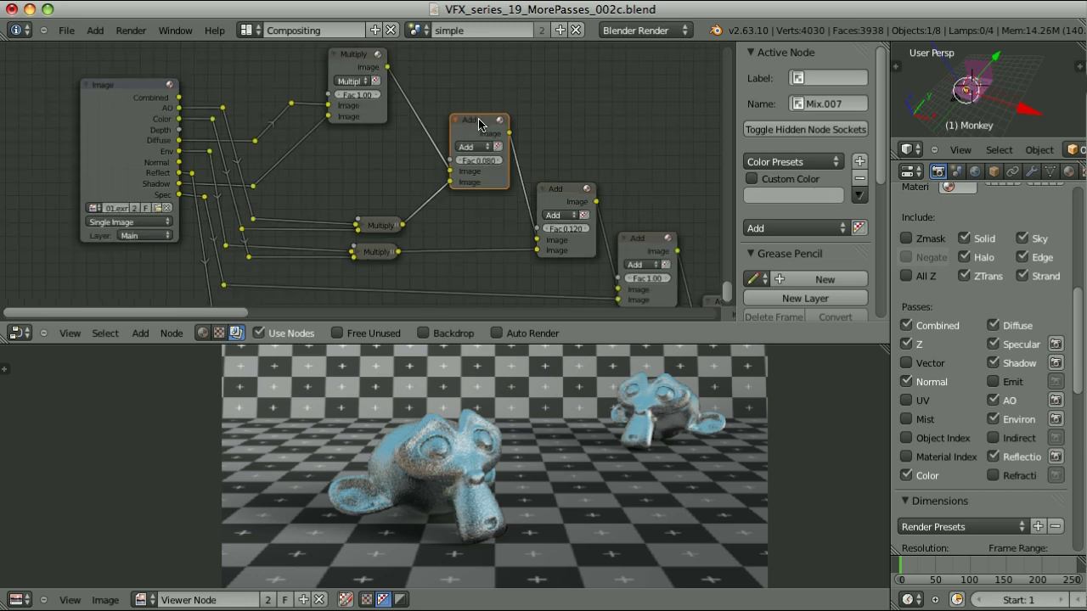
click(383, 228)
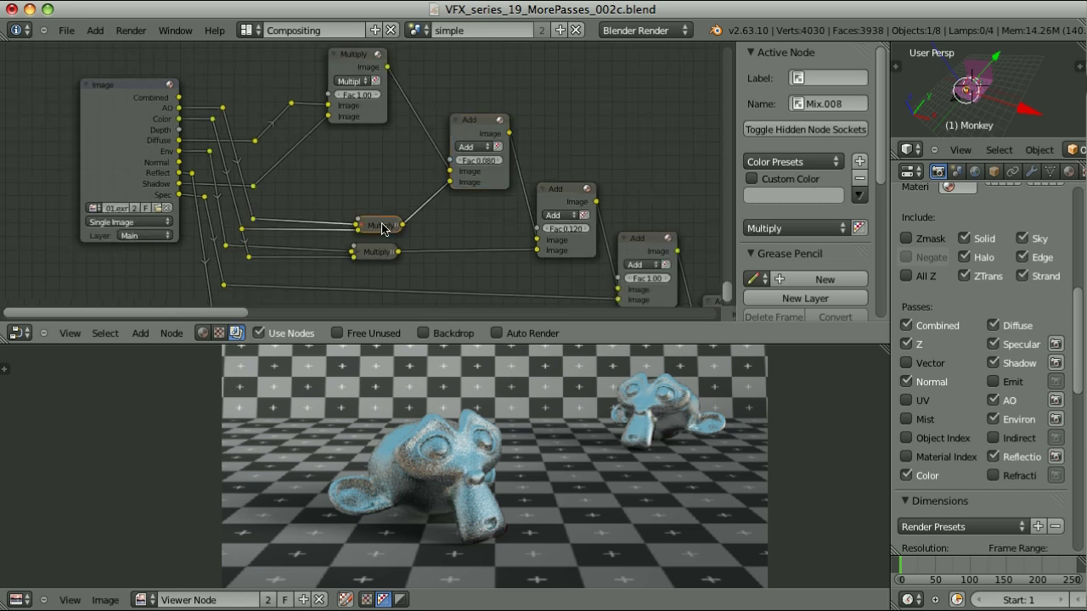
click(557, 194)
click(375, 253)
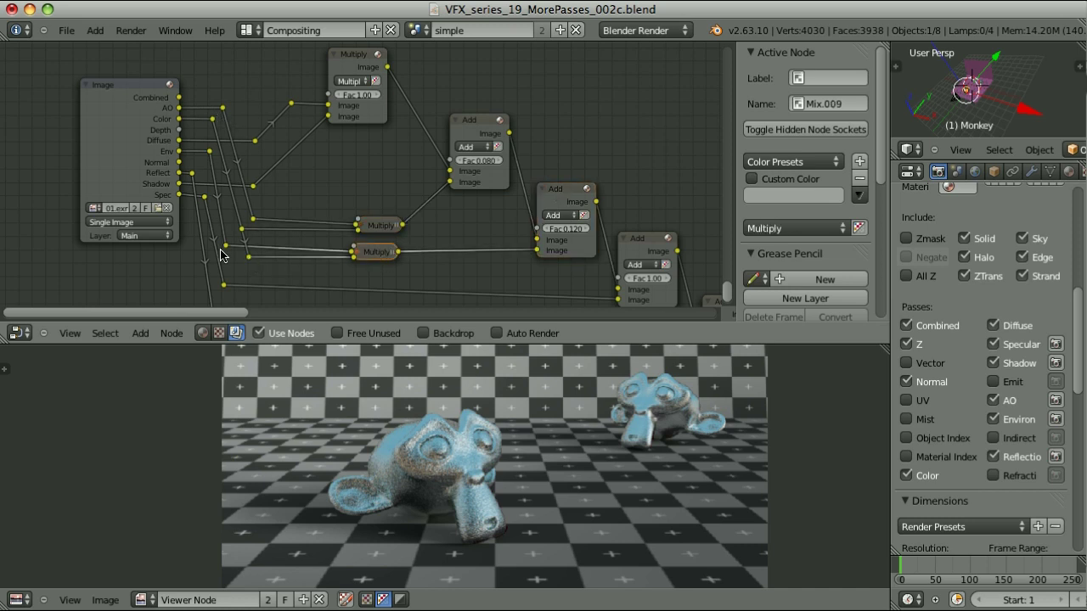
Inspect the second setup's reflection Add node and preview the output of its last Add node
scroll(625, 236, down, 1)
middle_drag(625, 236, 577, 175)
click(579, 180)
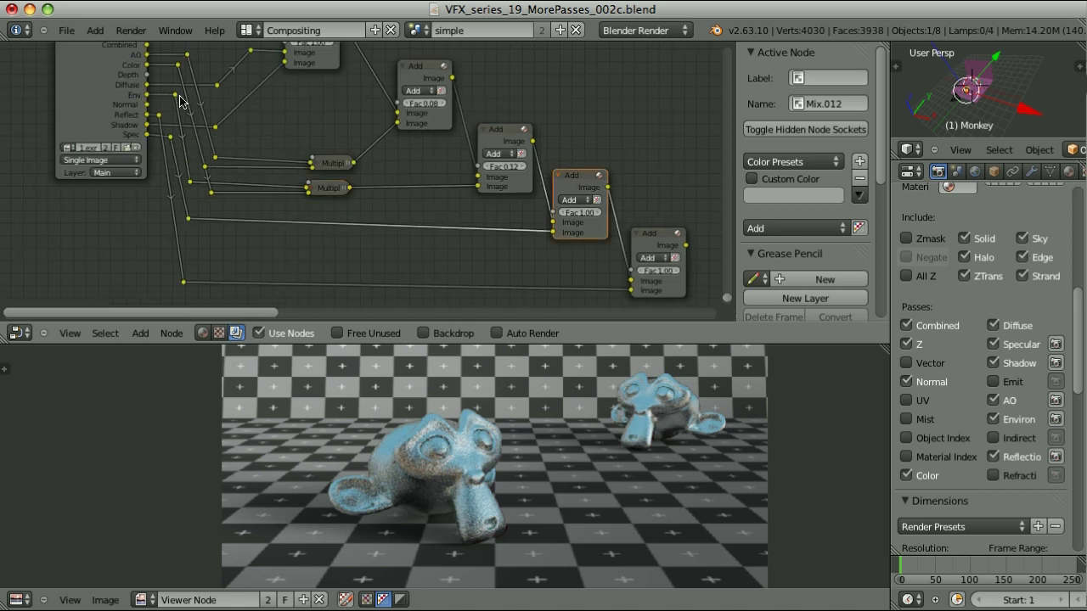
click(664, 240)
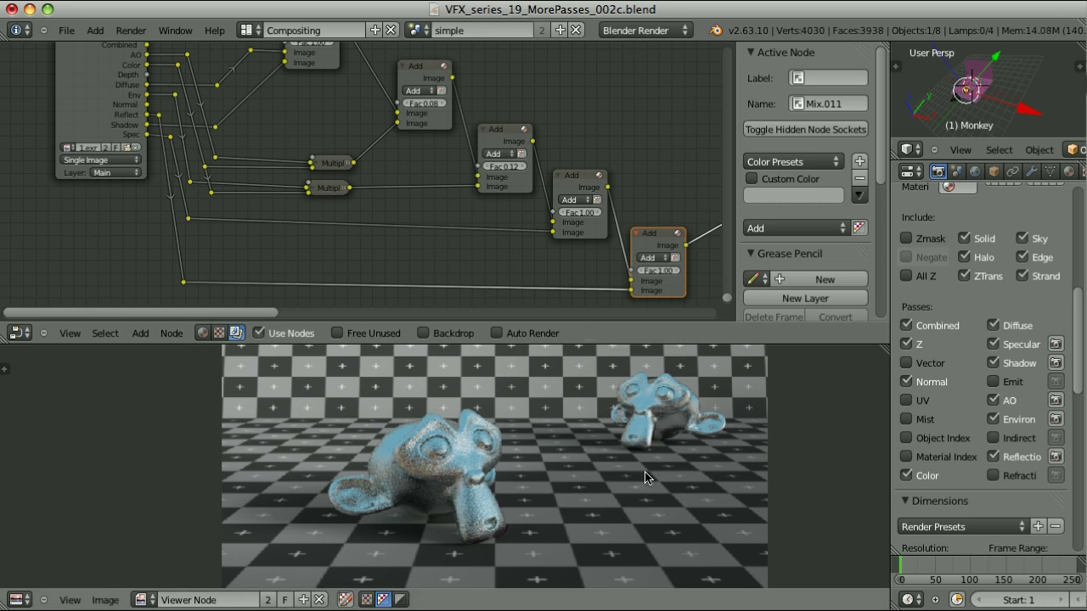
Preview the Combined output of the Image node that uses the L1 layer
scroll(323, 191, down, 1)
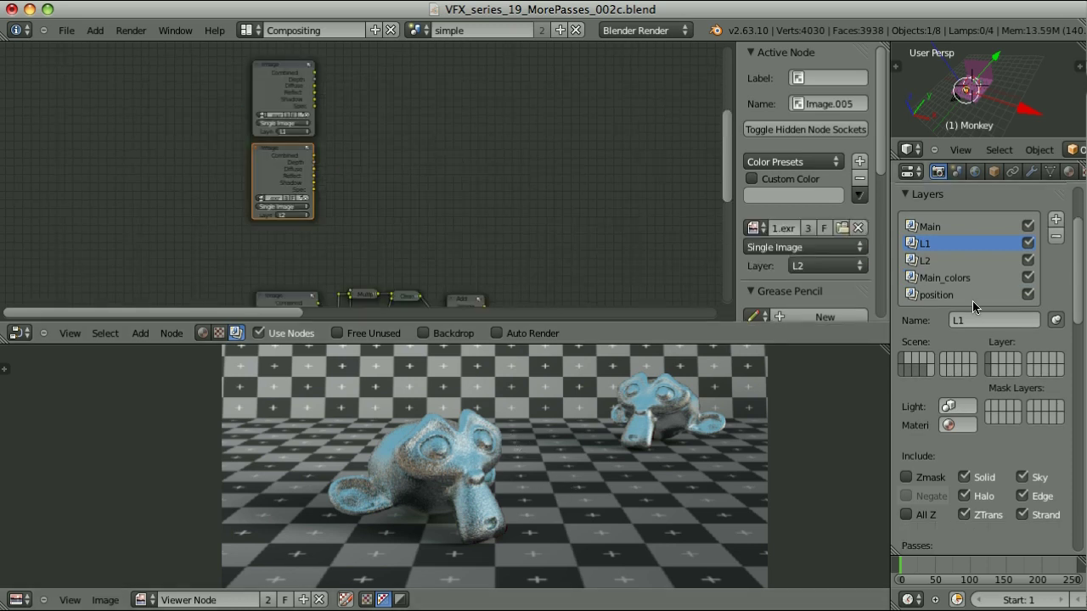
ctrl+shift+click(270, 74)
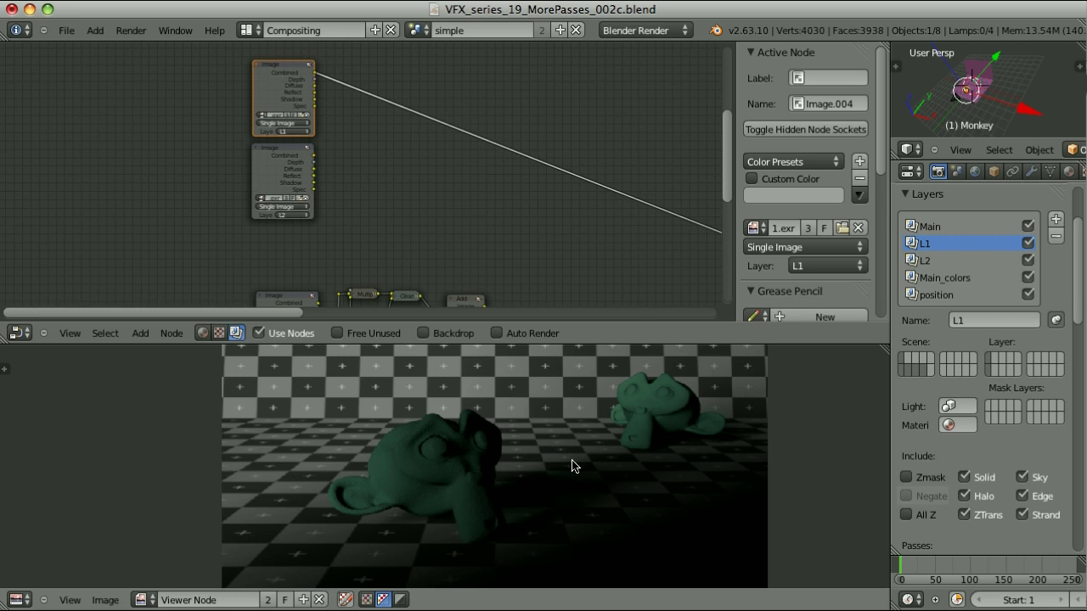
Preview the Combined output of the L2 Image node and review the passes enabled for the L1 render layer
ctrl+shift+click(281, 159)
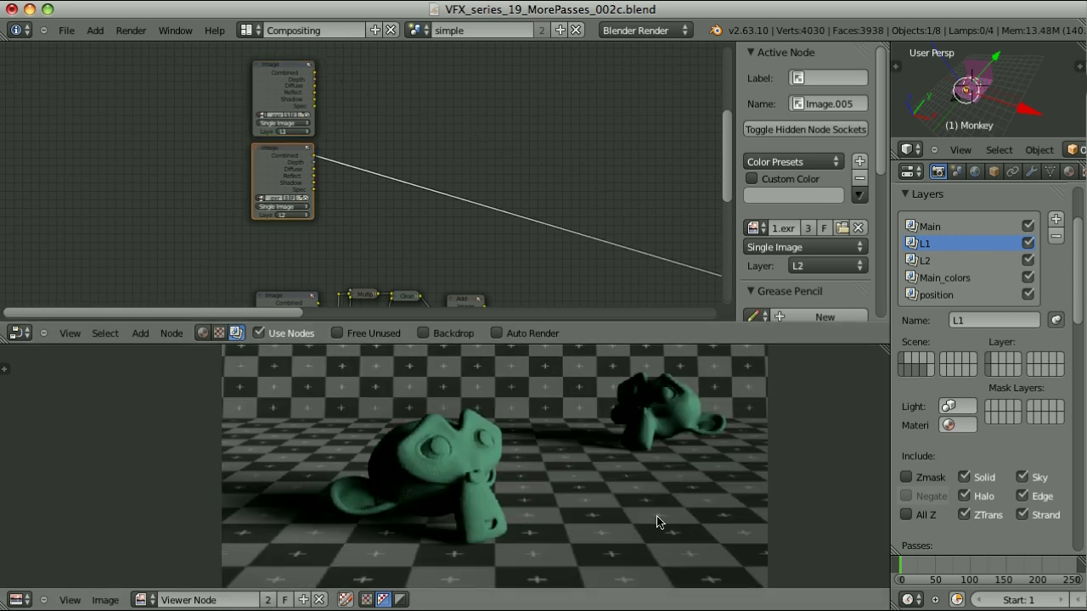
scroll(985, 382, down, 6)
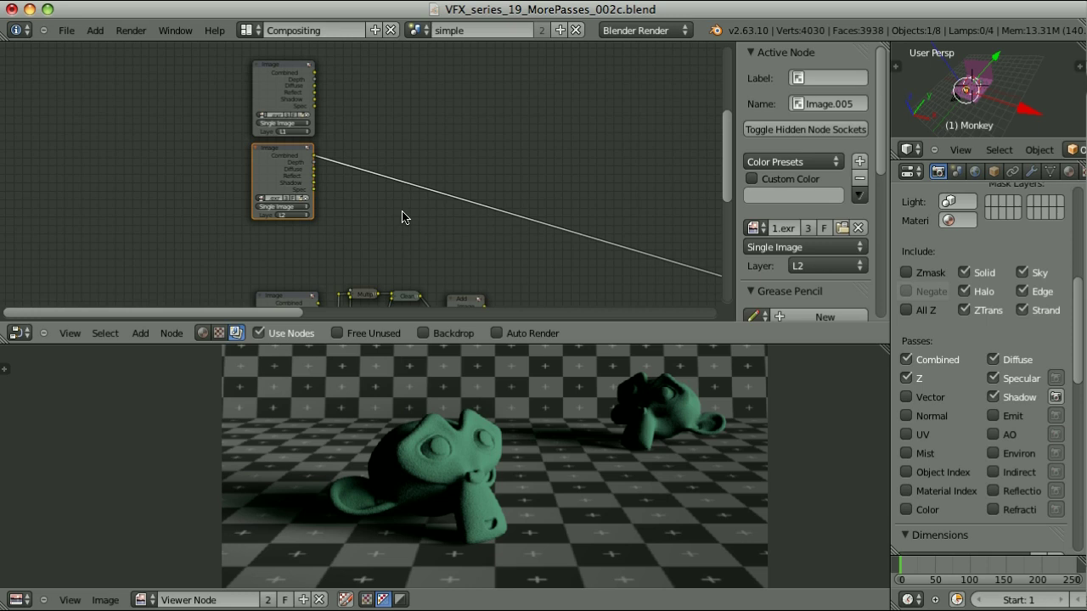
Add a Mix node set to Add that sums the Combined outputs of the L1 and L2 Image nodes, and preview it
scroll(402, 217, up, 2)
key(shift+a)
mouse_move(271, 137)
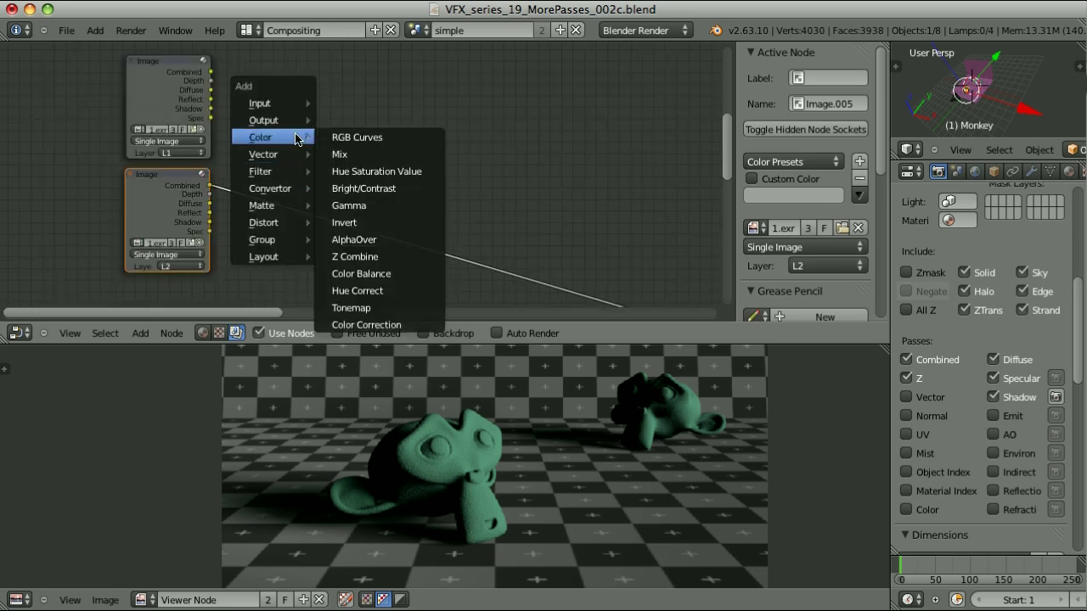
click(355, 154)
click(386, 166)
scroll(407, 196, down, 3)
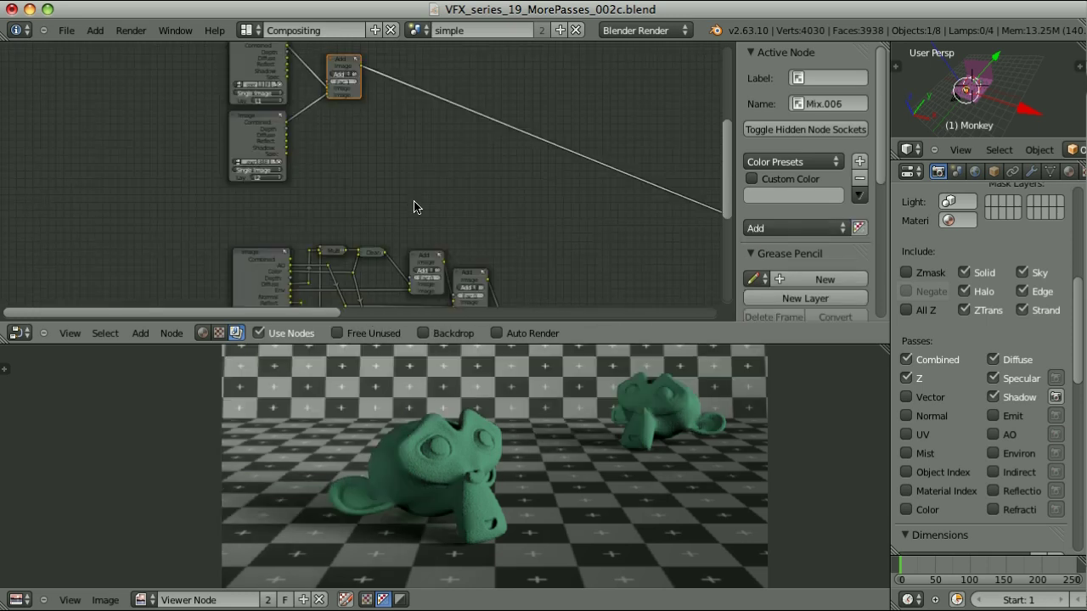
Feed the summed L1 and L2 lights into the Clean node instead of the Multiply node, and preview the chain's last Add node
middle_drag(470, 201, 507, 107)
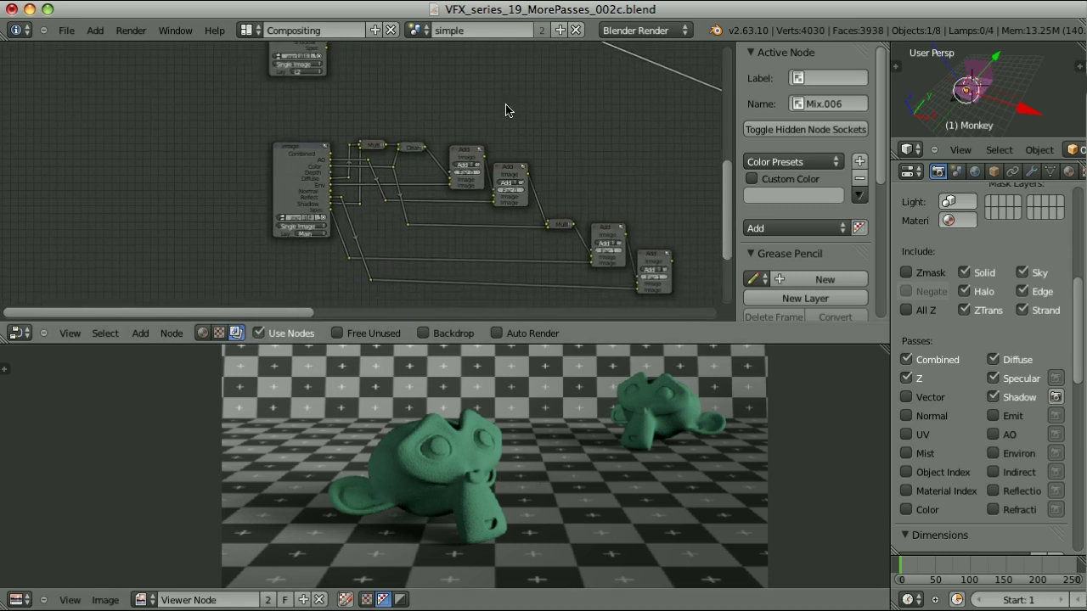
scroll(379, 140, up, 2)
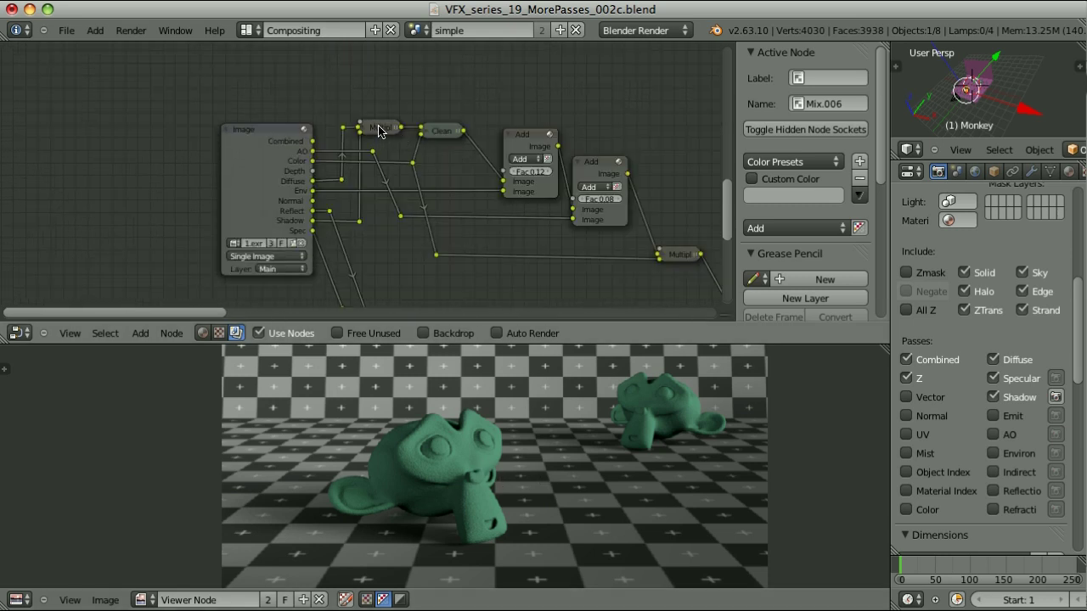
click(379, 130)
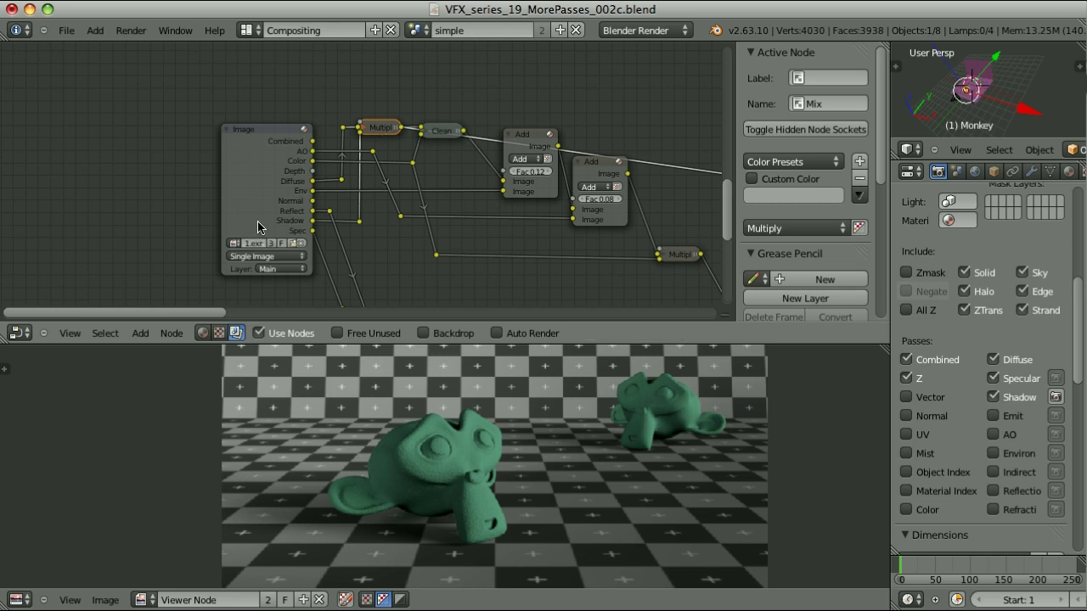
middle_drag(363, 61, 346, 148)
scroll(346, 148, down, 1)
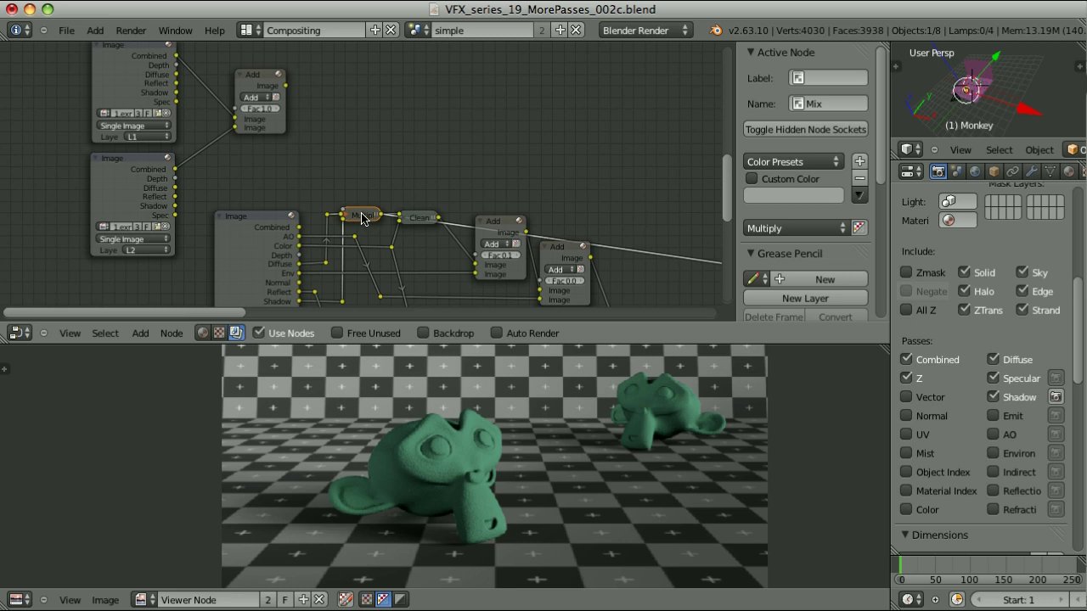
drag(287, 87, 400, 213)
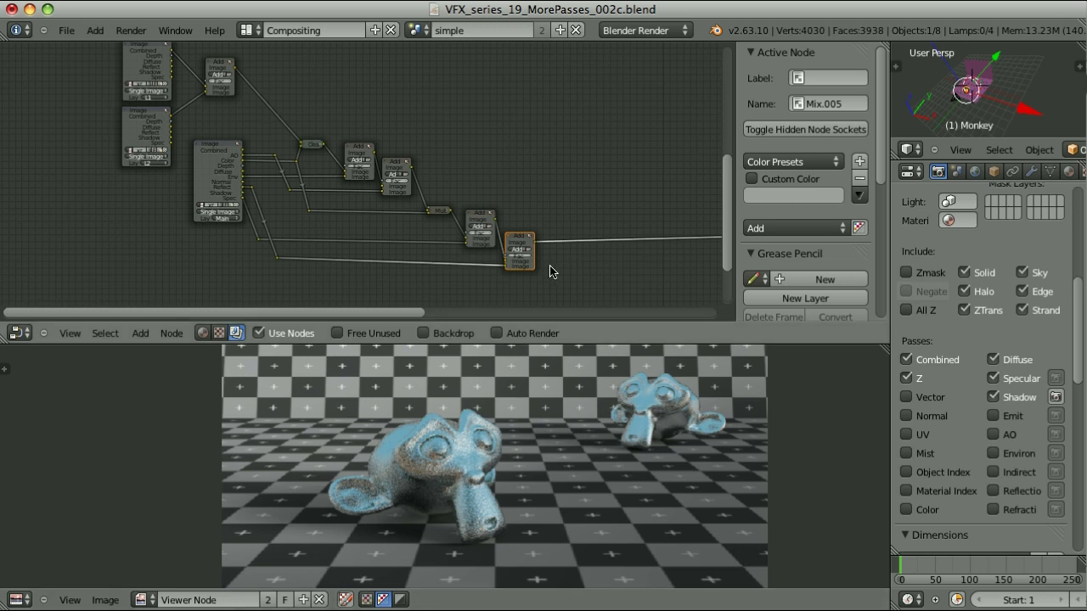
scroll(554, 271, up, 1)
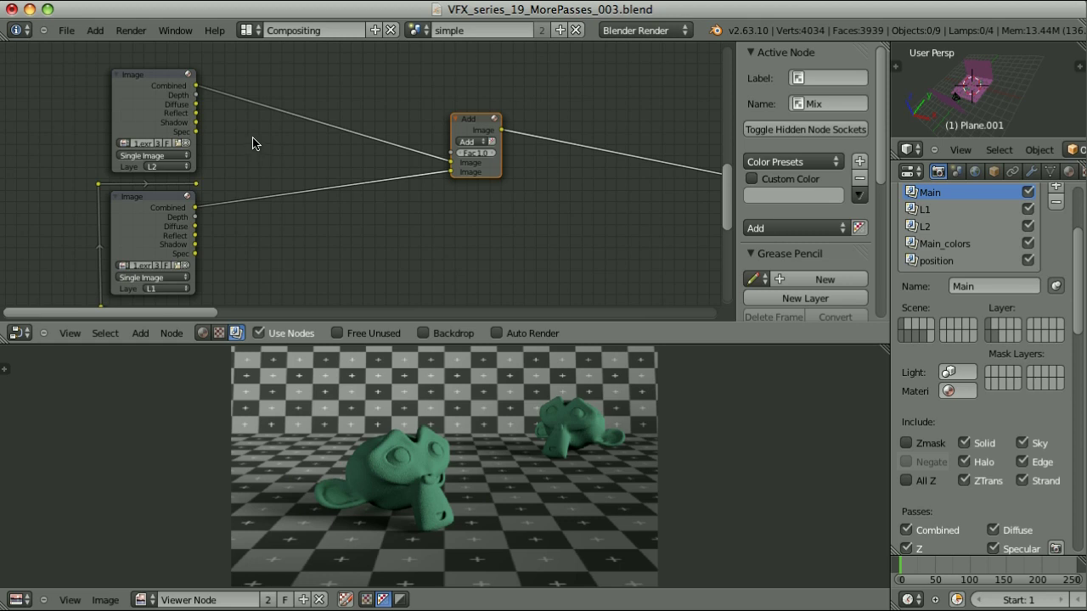
Place a Clean Light group after each of the L2 and L1 Combined outputs and connect the color pass to both groups
key(shift+a)
click(321, 223)
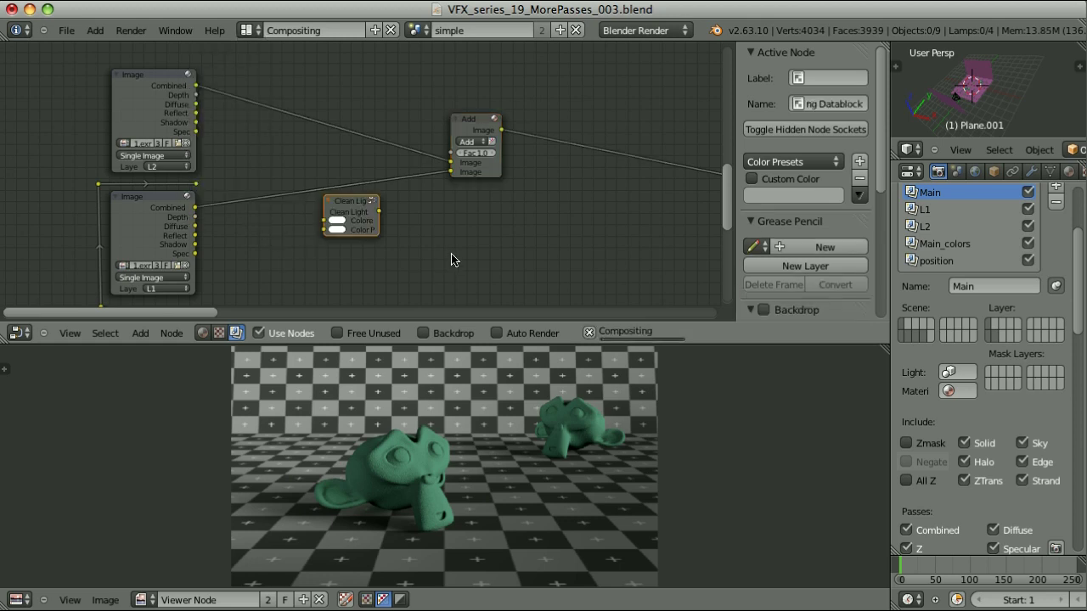
key(g)
click(396, 97)
key(shift+d)
click(403, 191)
drag(196, 183, 256, 121)
drag(198, 186, 262, 213)
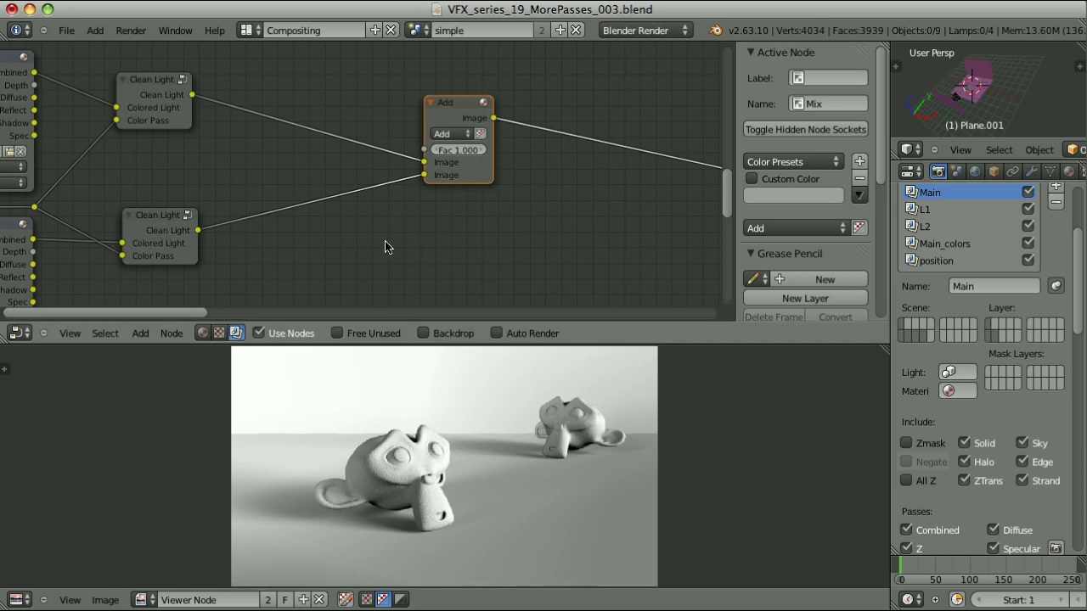
Insert a Mix node set to Multiply between each Clean Light group and the Add node, duplicating the first for the second light
key(shift+a)
mouse_move(416, 155)
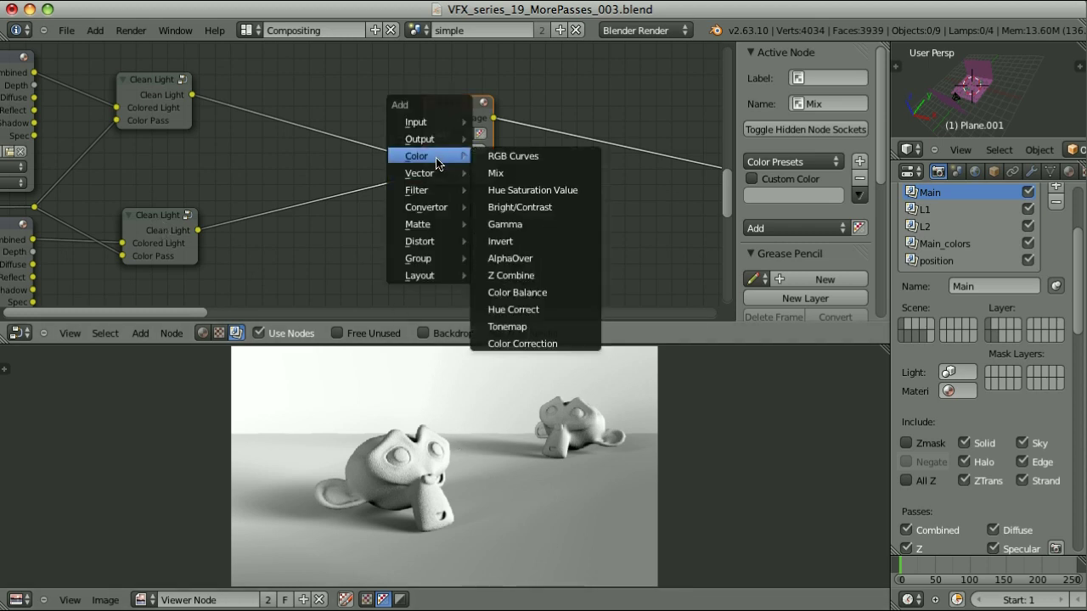
click(510, 173)
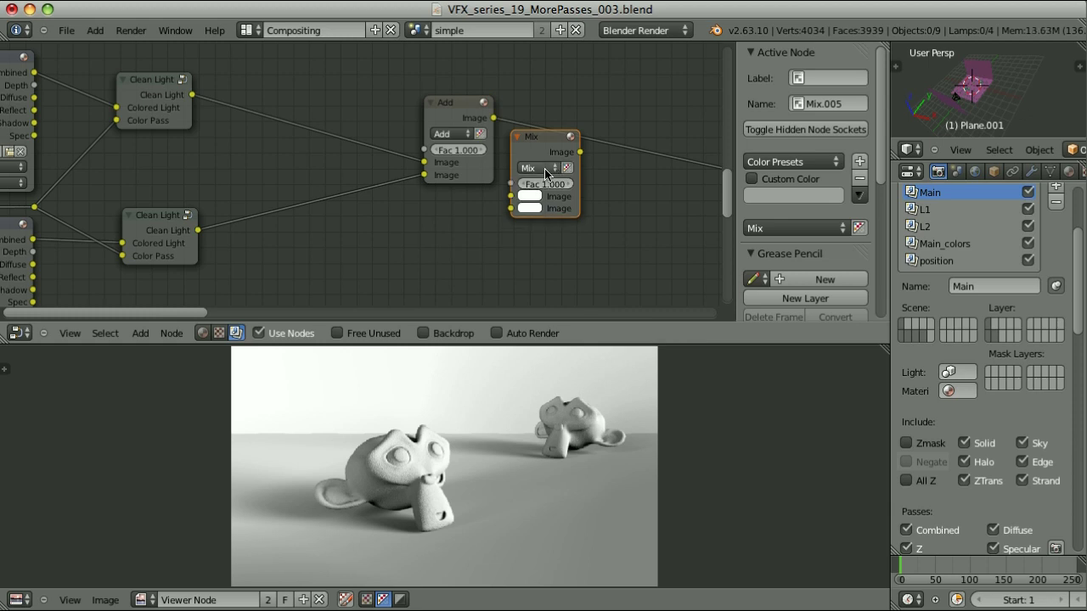
click(553, 203)
click(552, 209)
key(g)
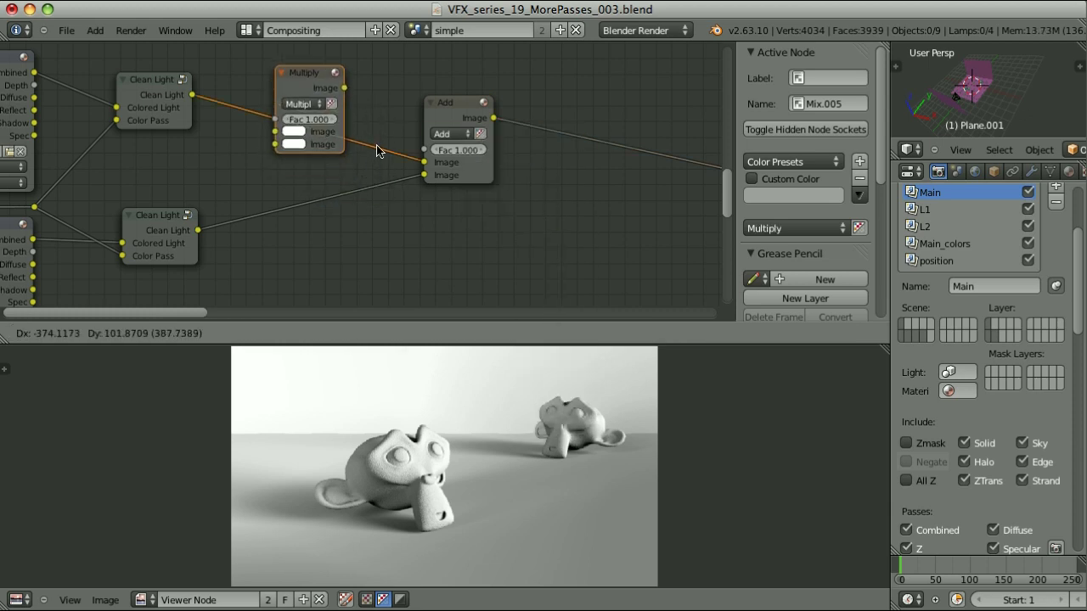
click(376, 148)
key(shift+d)
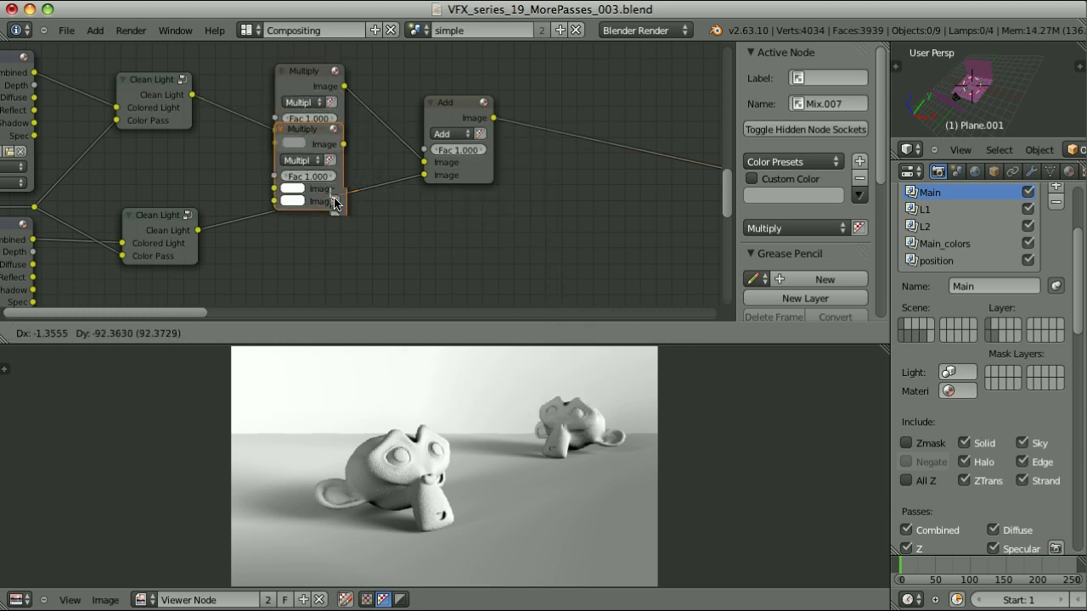
click(364, 230)
Tint the L1 light's Multiply node light blue and the L2 light's Multiply node a warm color
scroll(448, 236, up, 1)
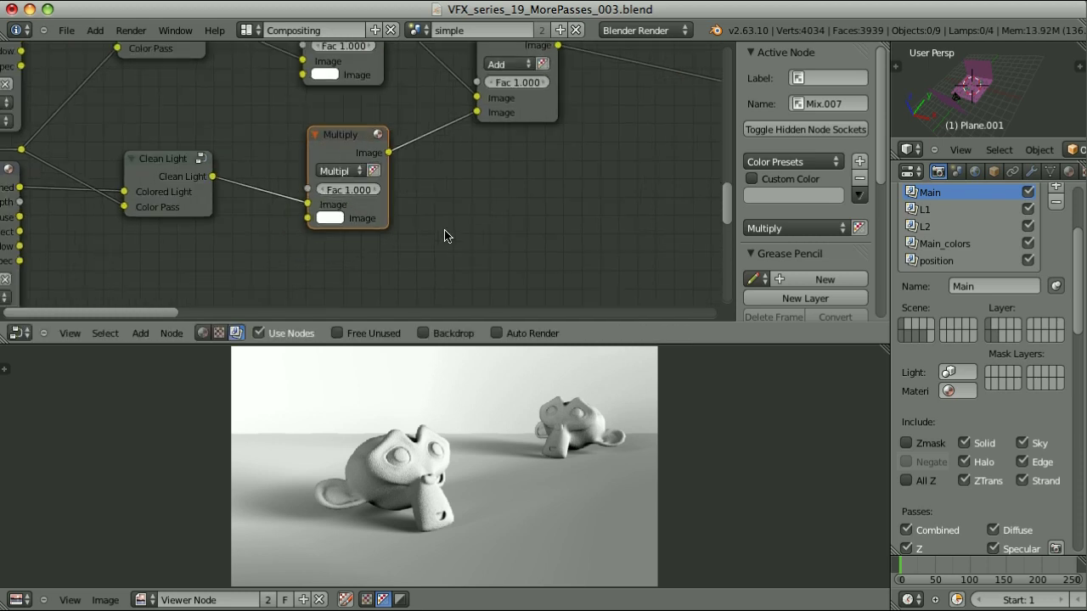
click(331, 218)
click(401, 271)
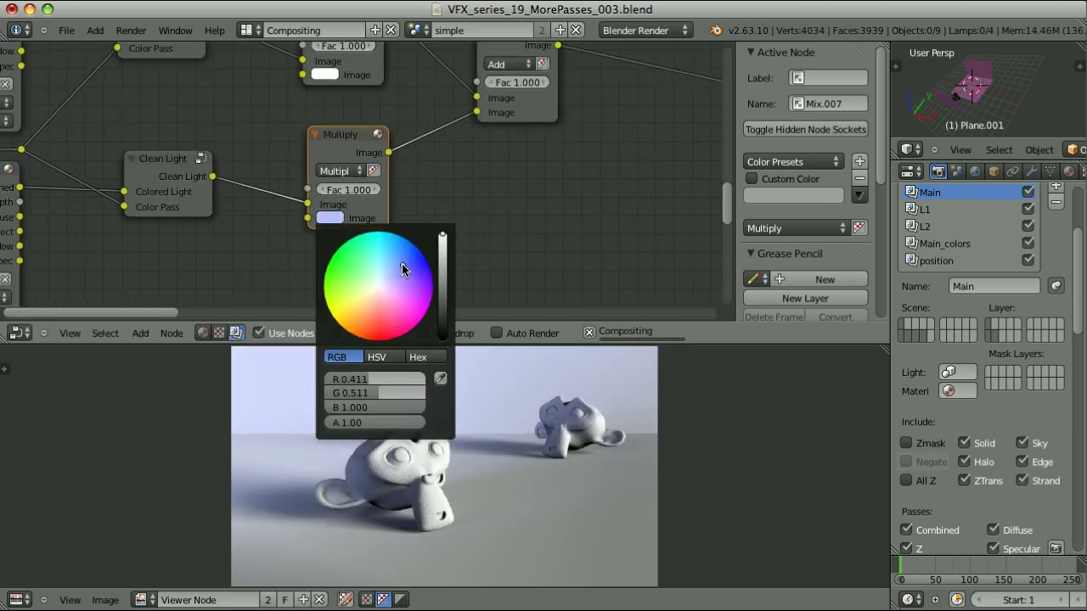
middle_drag(465, 191, 460, 234)
click(323, 117)
click(357, 196)
drag(433, 177, 437, 148)
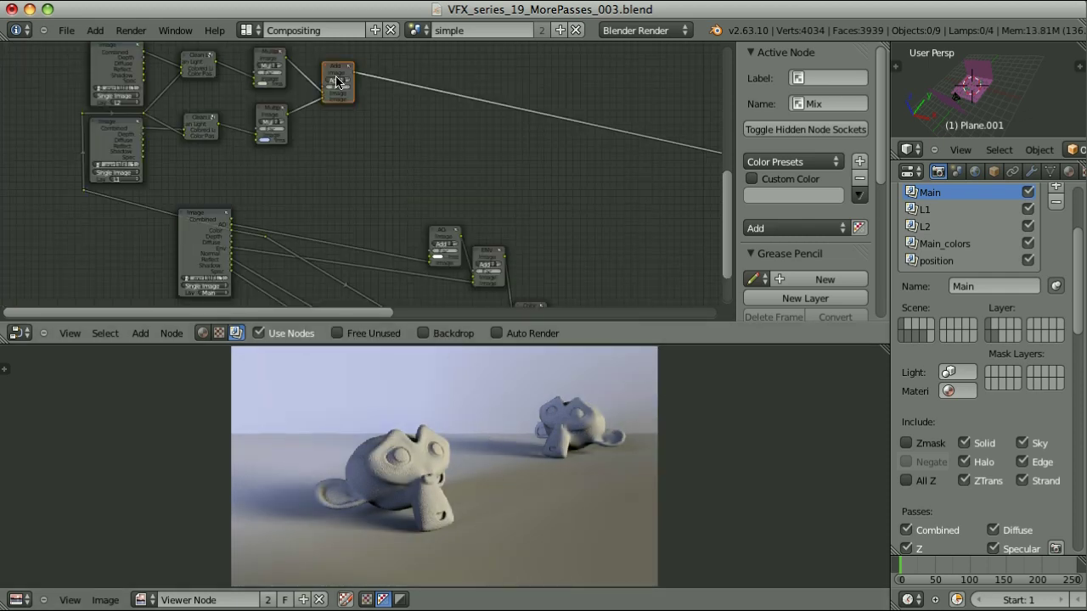
Connect the tinted lights' Add output to the AO node's first image input and preview the Reflect node
drag(354, 74, 386, 155)
drag(385, 154, 429, 257)
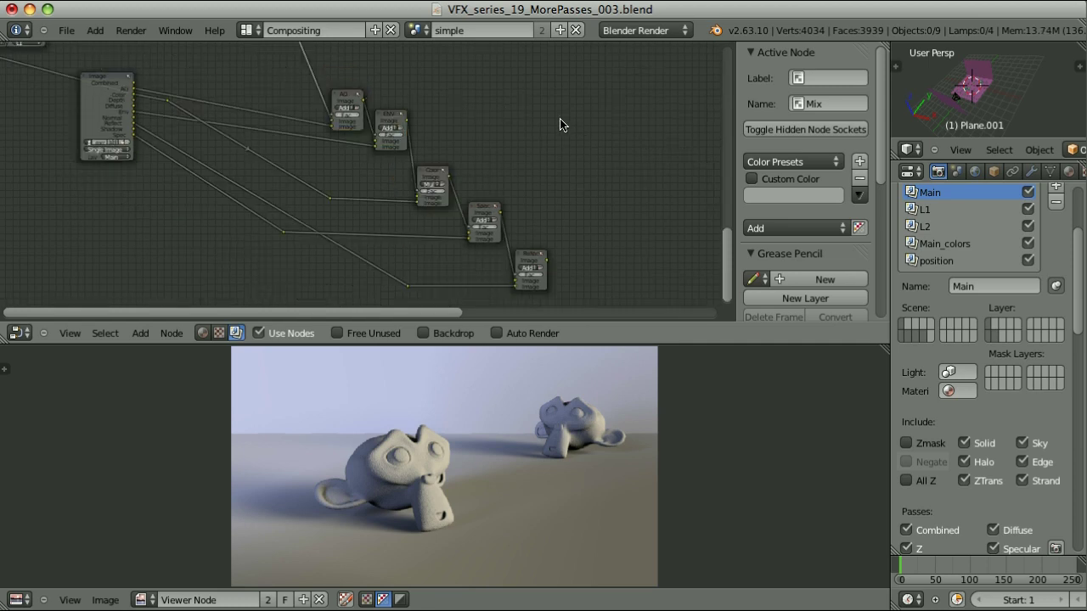
ctrl+shift+click(529, 259)
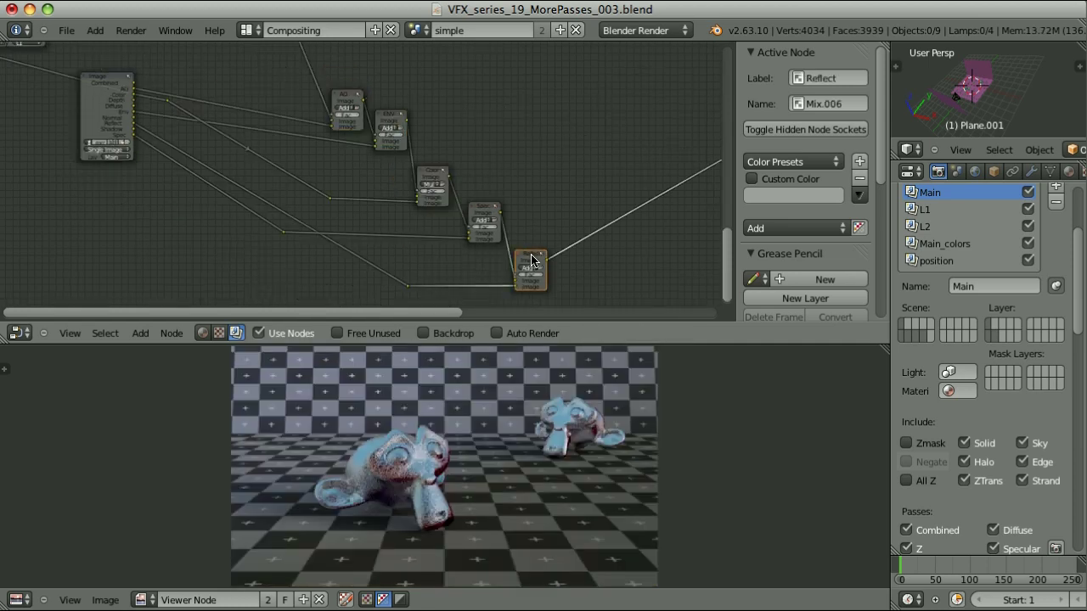
scroll(404, 460, up, 3)
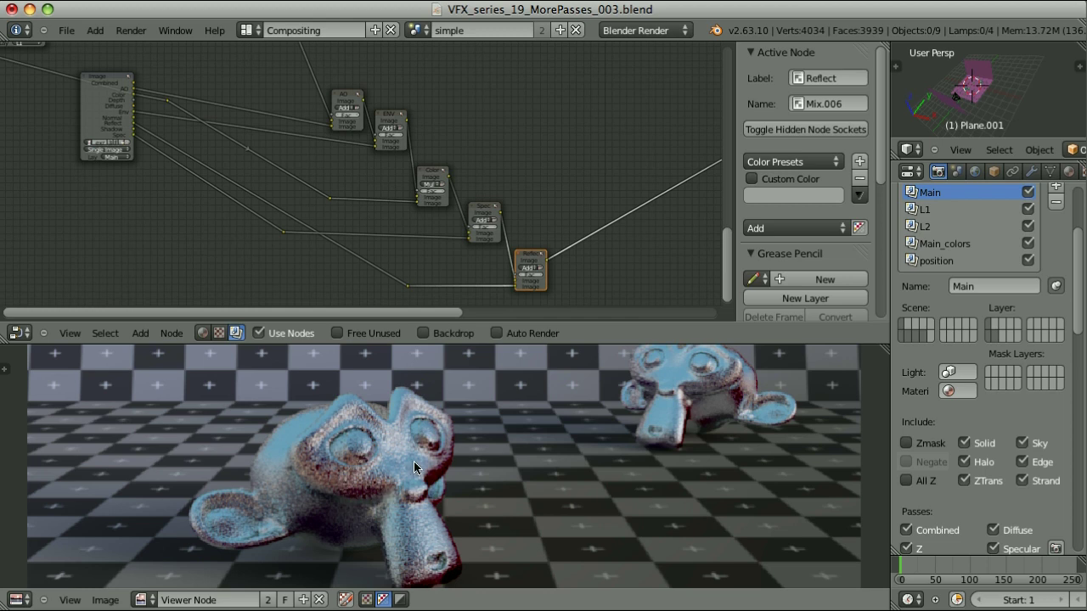
Compare the viewer output of the Spec node with that of the Reflect node on the monkeys
ctrl+shift+click(481, 213)
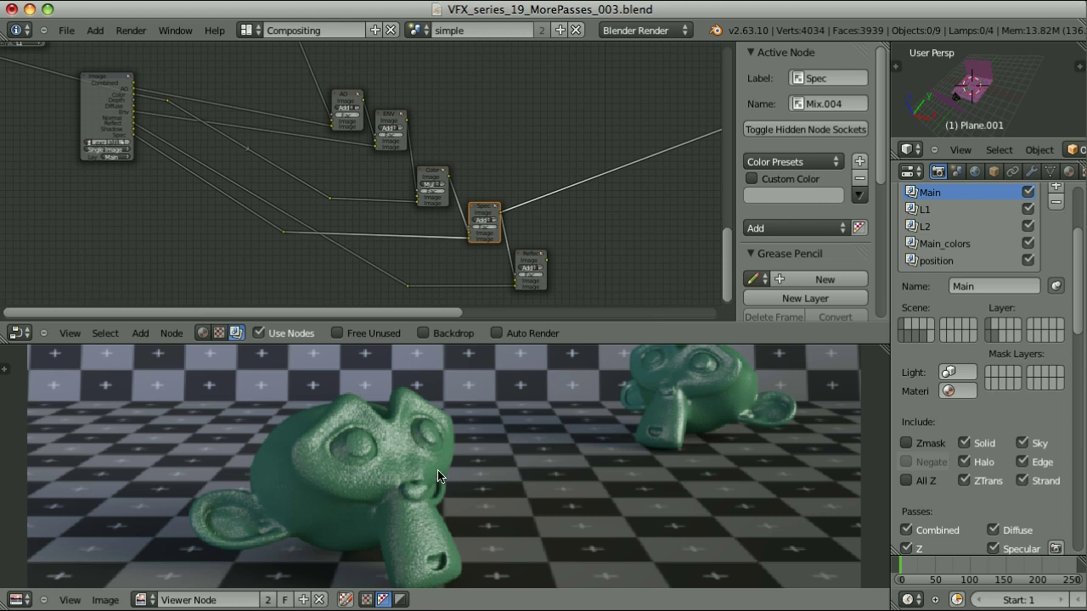
key(ctrl+z)
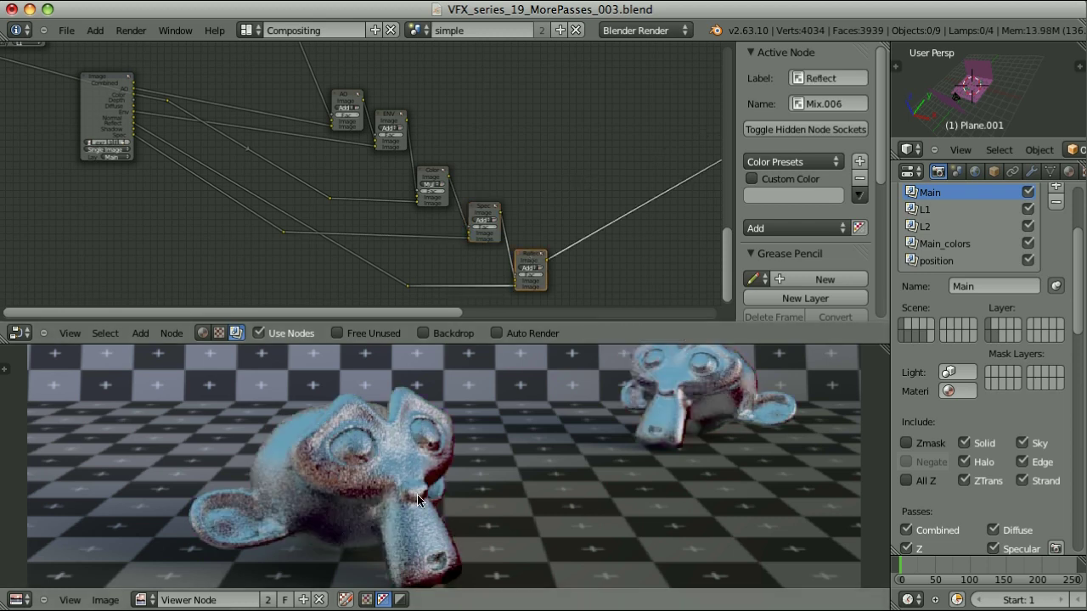
scroll(438, 281, up, 2)
middle_drag(438, 281, 419, 237)
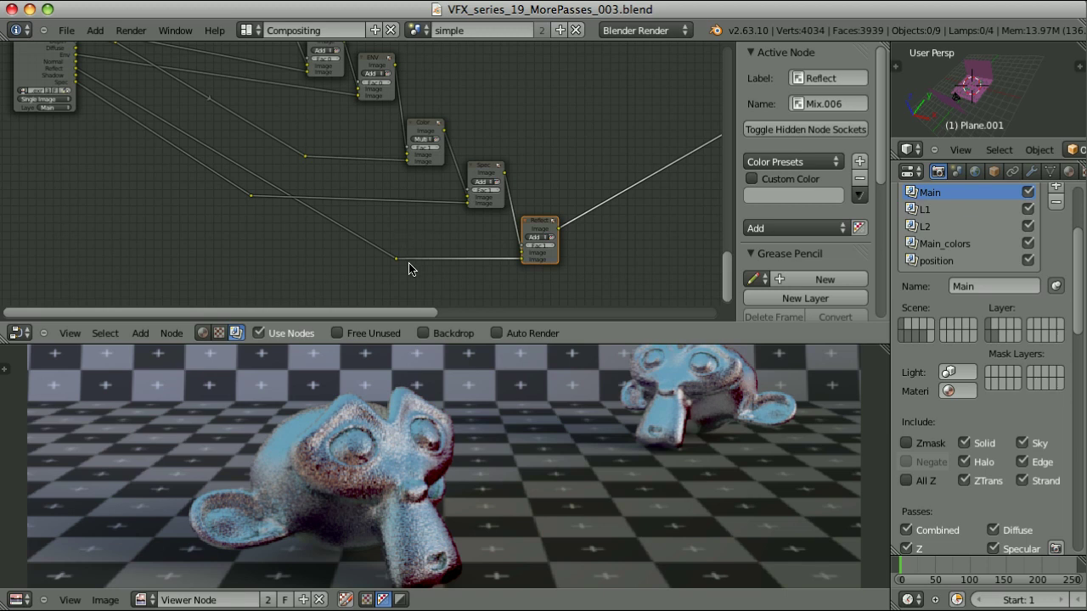
Compare the raw Reflect pass with the Combined pass of the Main layer's Image node and sample the Reflect pass's pixels
ctrl+shift+click(398, 260)
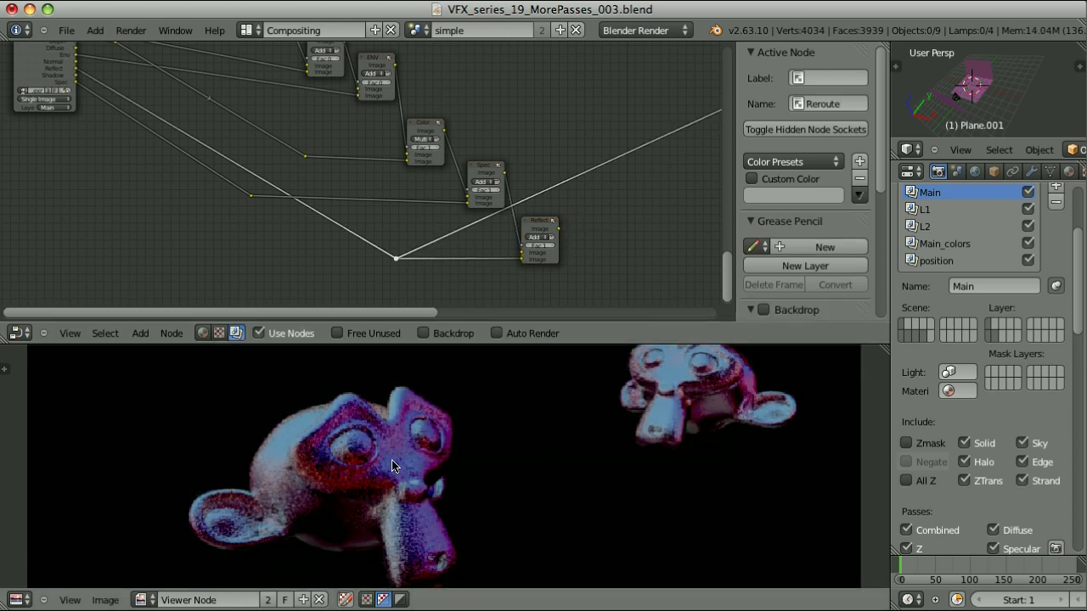
middle_drag(92, 112, 161, 174)
ctrl+shift+click(95, 91)
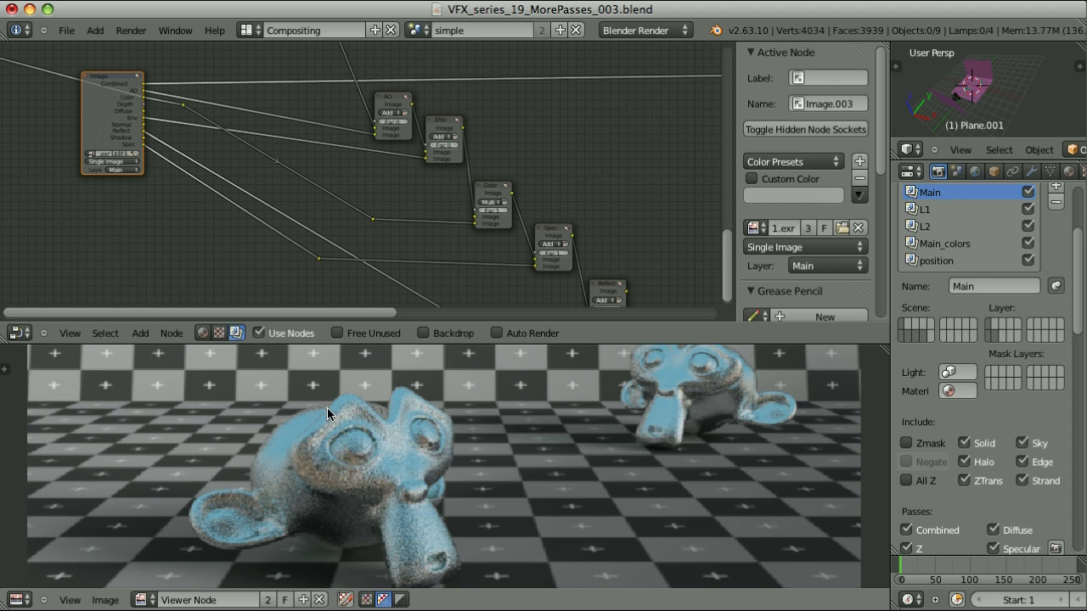
scroll(410, 520, down, 2)
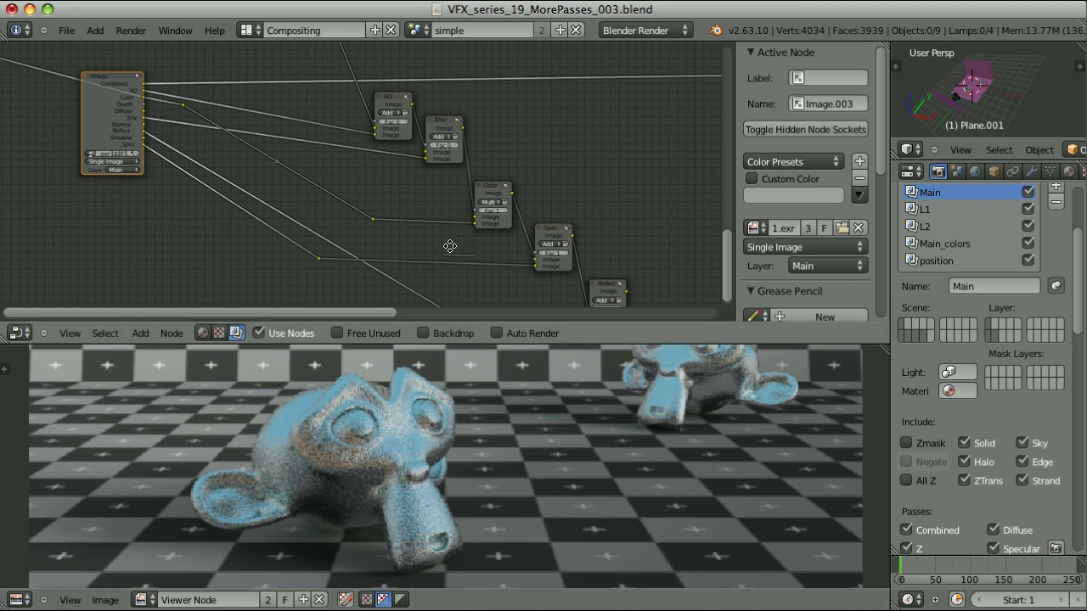
middle_drag(449, 245, 396, 149)
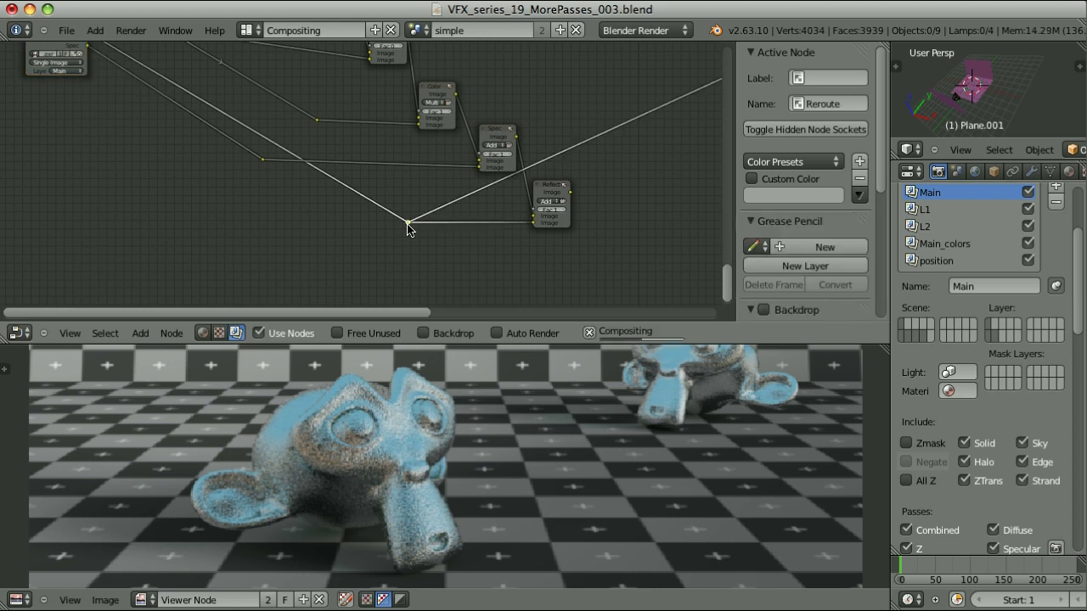
ctrl+shift+click(408, 223)
drag(521, 472, 323, 443)
Add a Mix node fed by the Reflect pass, set it to Difference with a black second color, and inspect its result
middle_drag(497, 240, 449, 165)
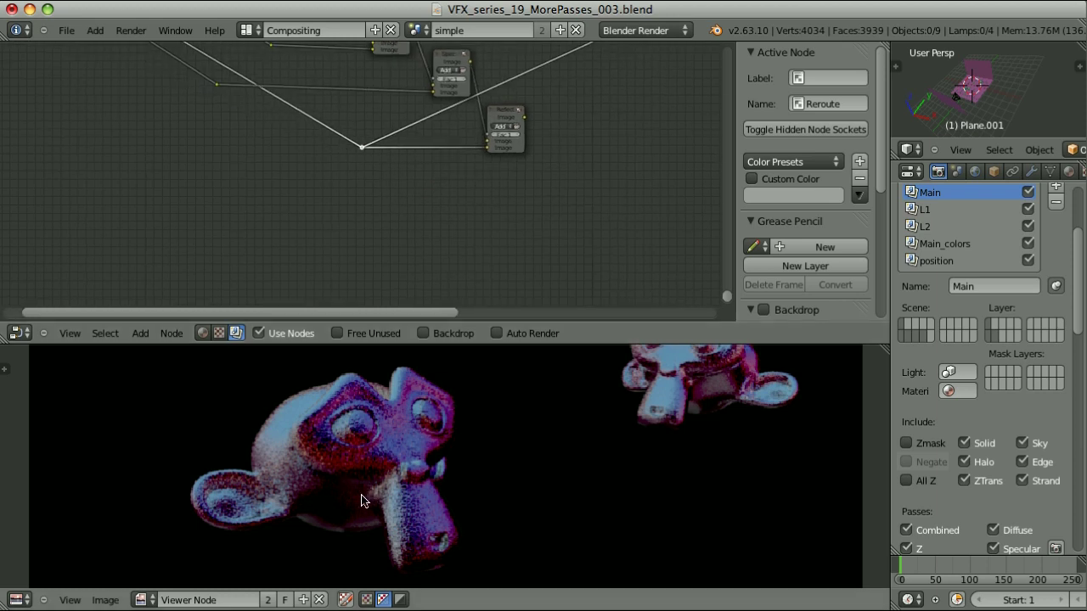
key(shift+a)
click(497, 233)
drag(302, 122, 377, 219)
scroll(378, 223, up, 2)
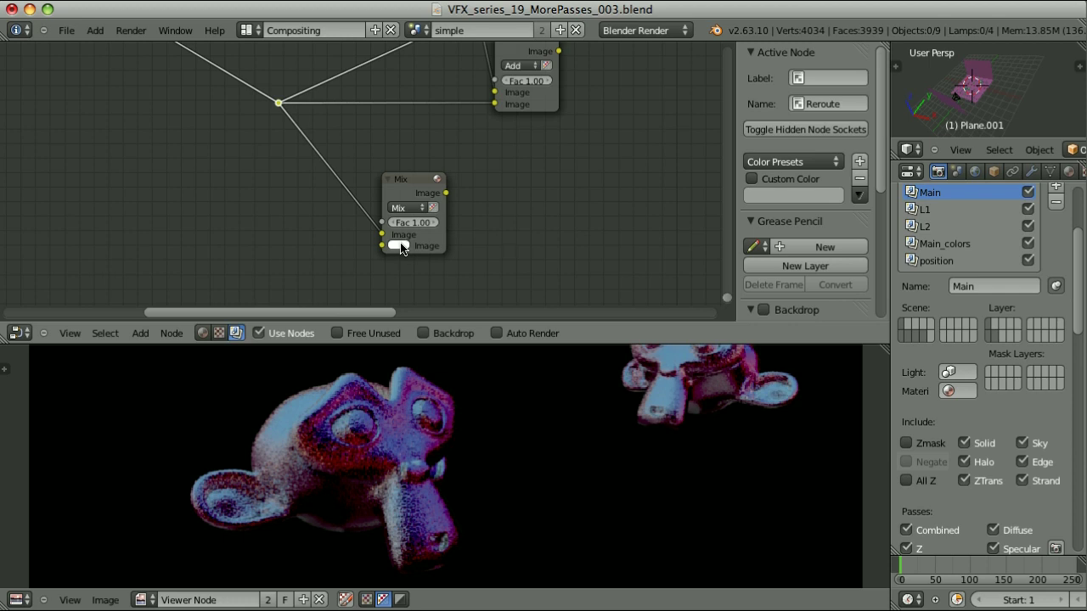
click(398, 247)
drag(490, 112, 489, 160)
click(406, 207)
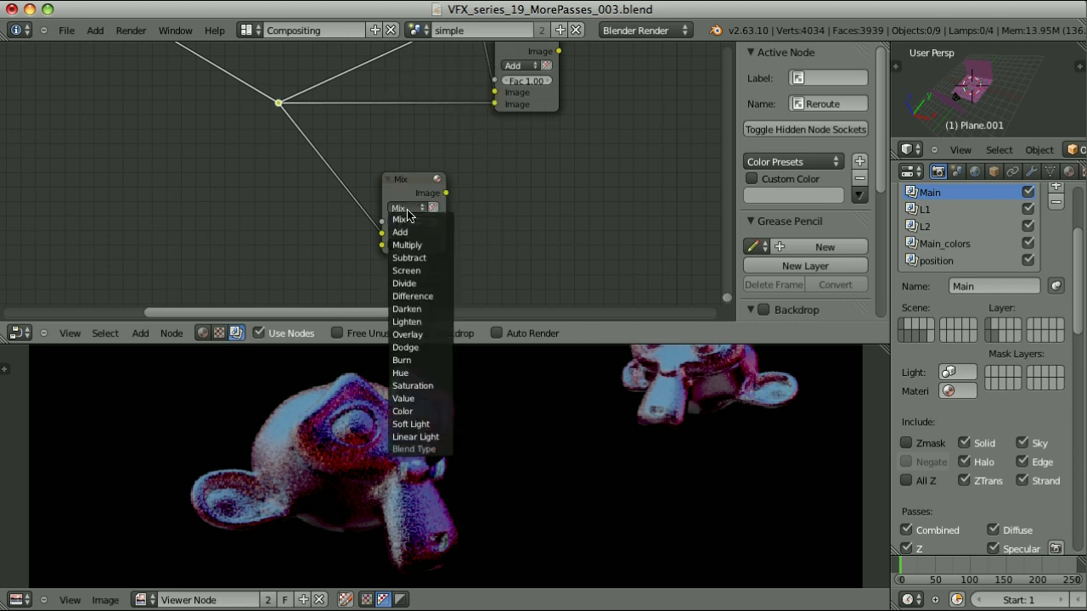
click(416, 296)
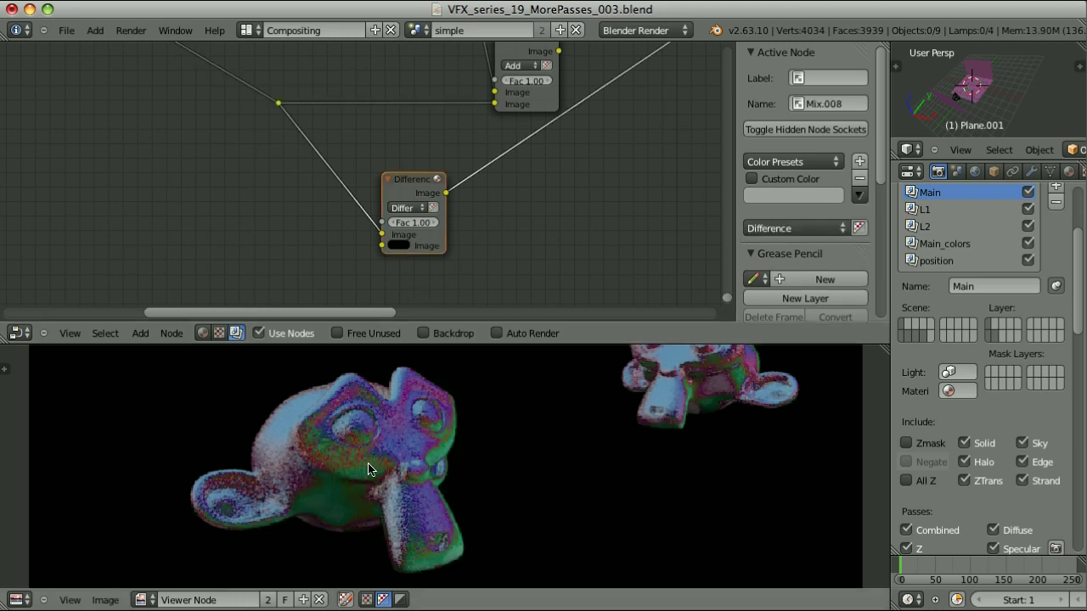
mouse_move(357, 482)
mouse_down()
mouse_move(331, 502)
mouse_move(338, 487)
mouse_up()
drag(340, 481, 512, 473)
Insert a Math node after the Difference node and set it to Greater Than with a threshold value of 0
scroll(494, 239, down, 2)
key(shift+a)
mouse_move(478, 285)
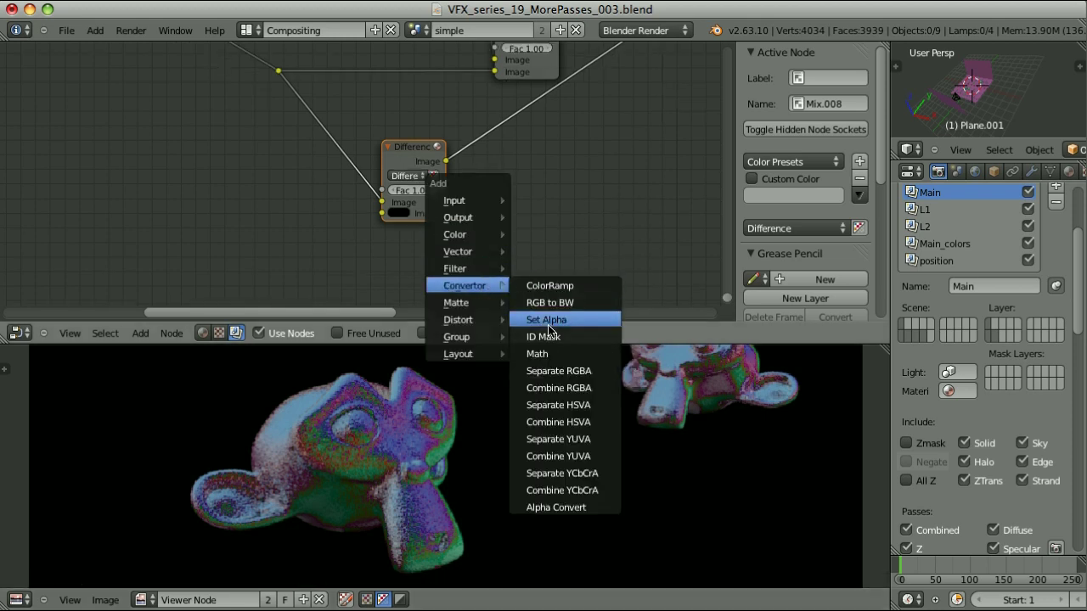
click(536, 354)
click(510, 146)
click(510, 165)
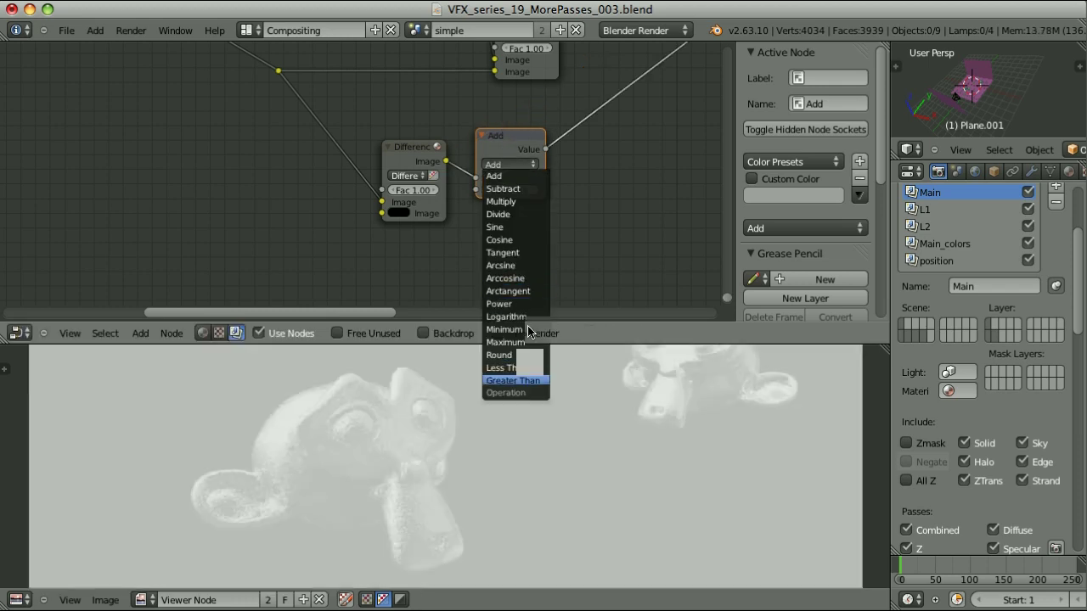
click(513, 380)
scroll(561, 204, up, 1)
click(535, 193)
text(0)
key(Return)
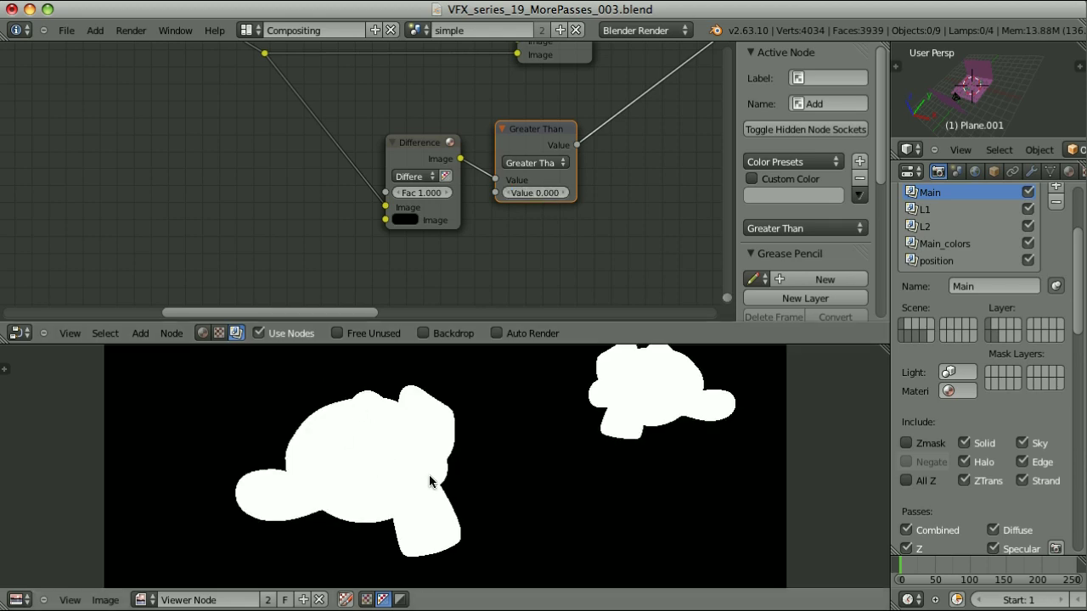
Inspect the mask's edges and insert a Dilate/Erode node after the Greater Than node
scroll(430, 476, up, 5)
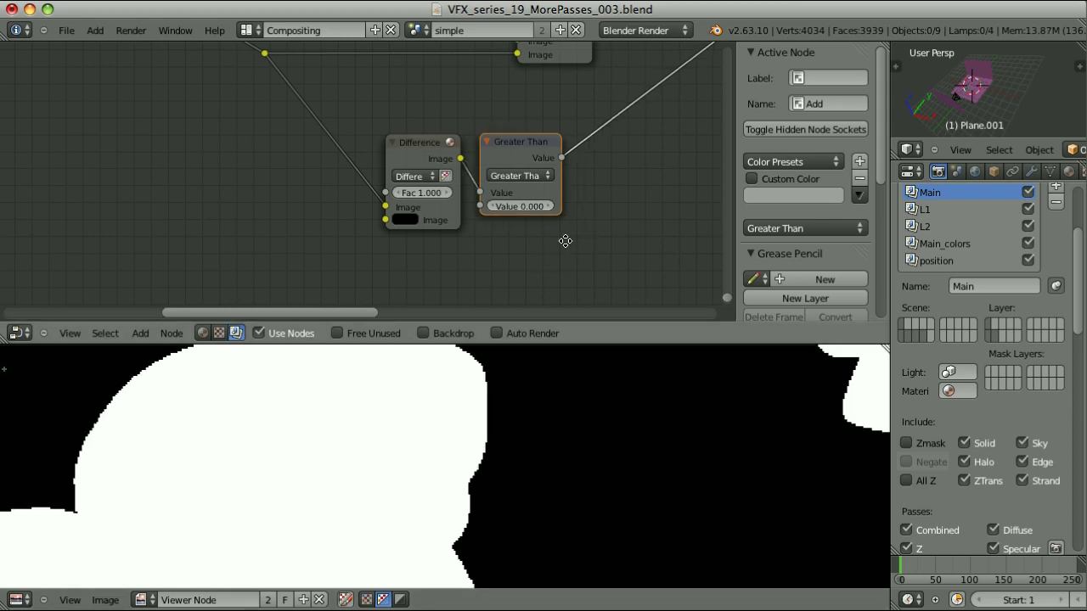
middle_drag(566, 241, 414, 252)
key(shift+a)
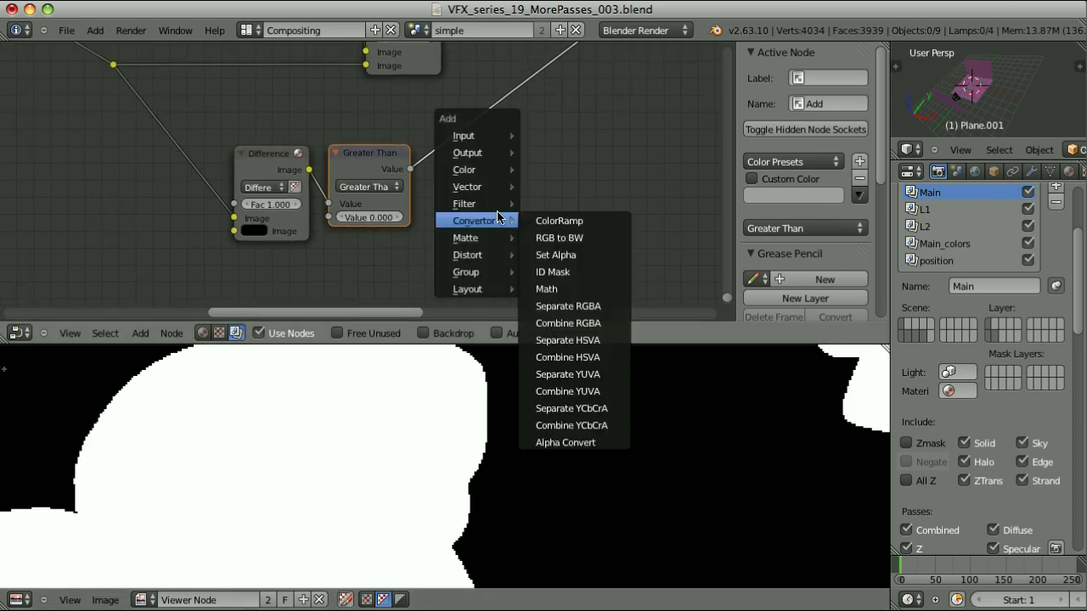
mouse_move(498, 204)
click(562, 288)
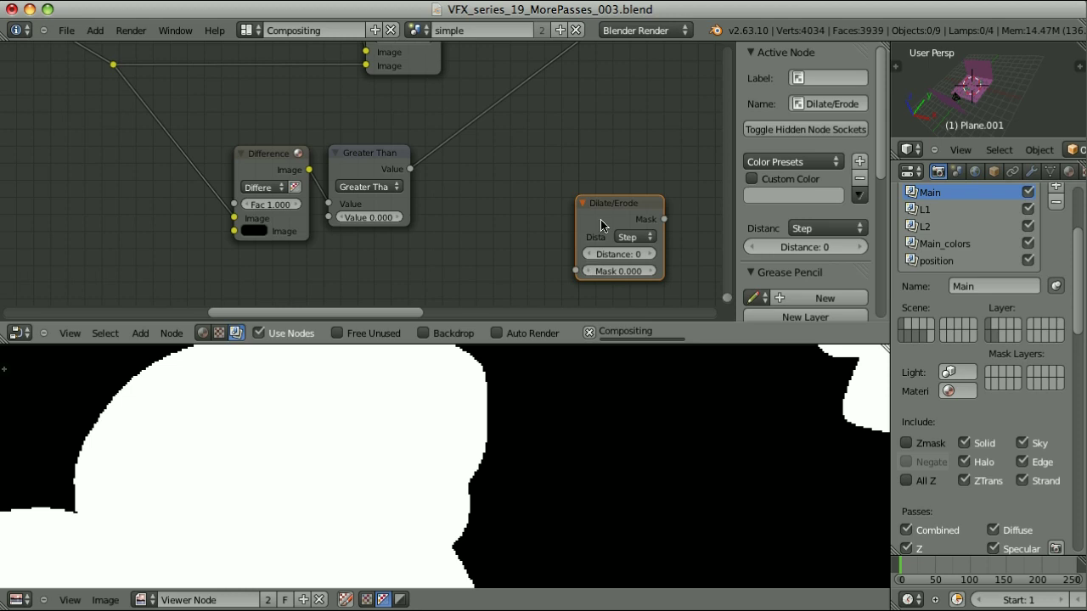
click(506, 244)
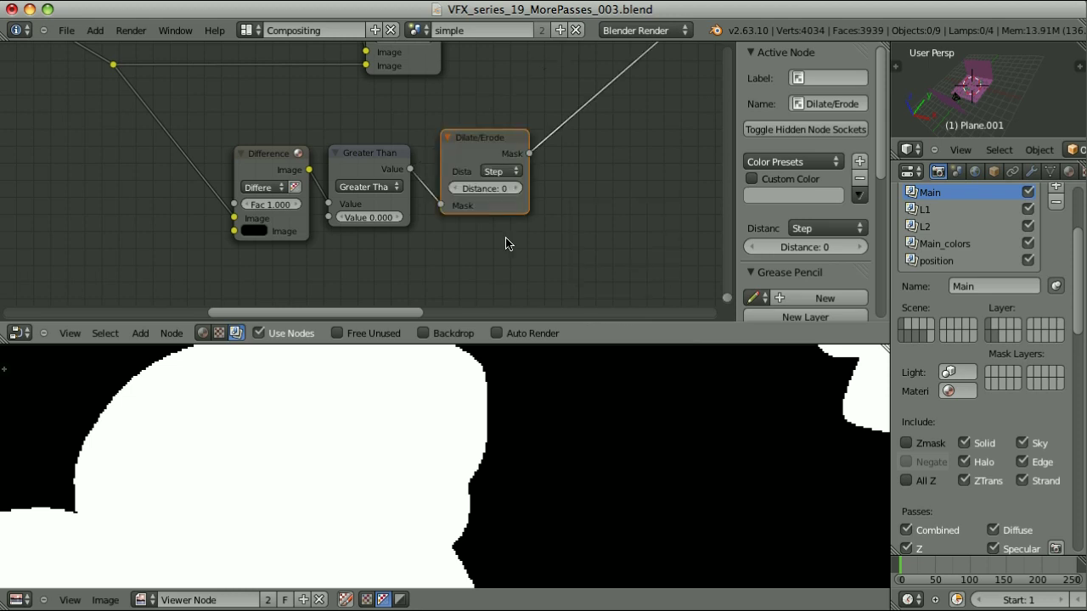
scroll(506, 244, up, 1)
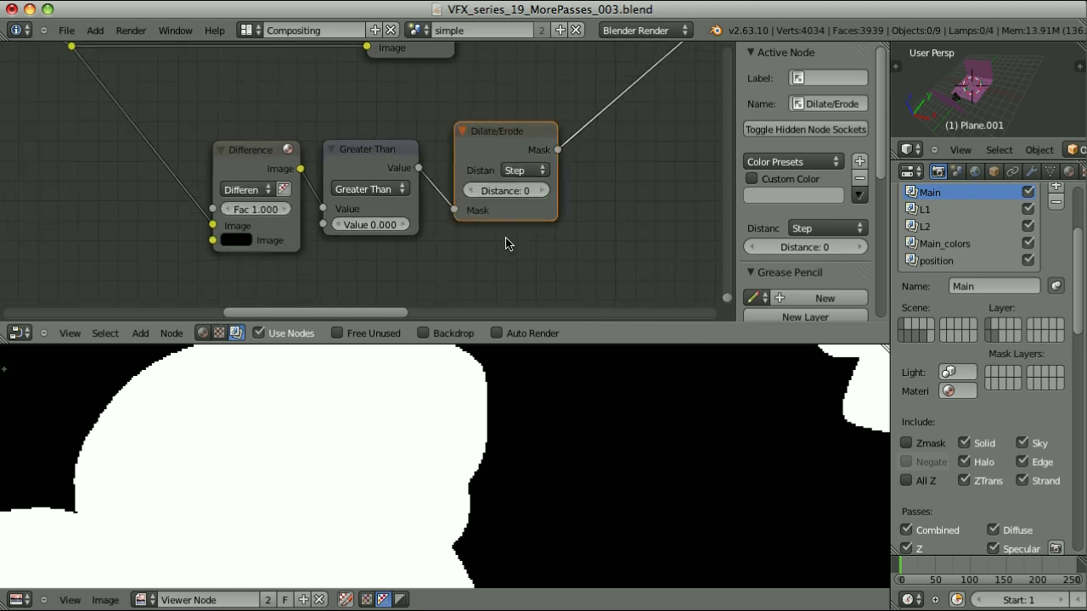
Widen the Dilate/Erode node, set its distance mode to Threshold, and check the mask's edges
middle_drag(608, 213, 554, 214)
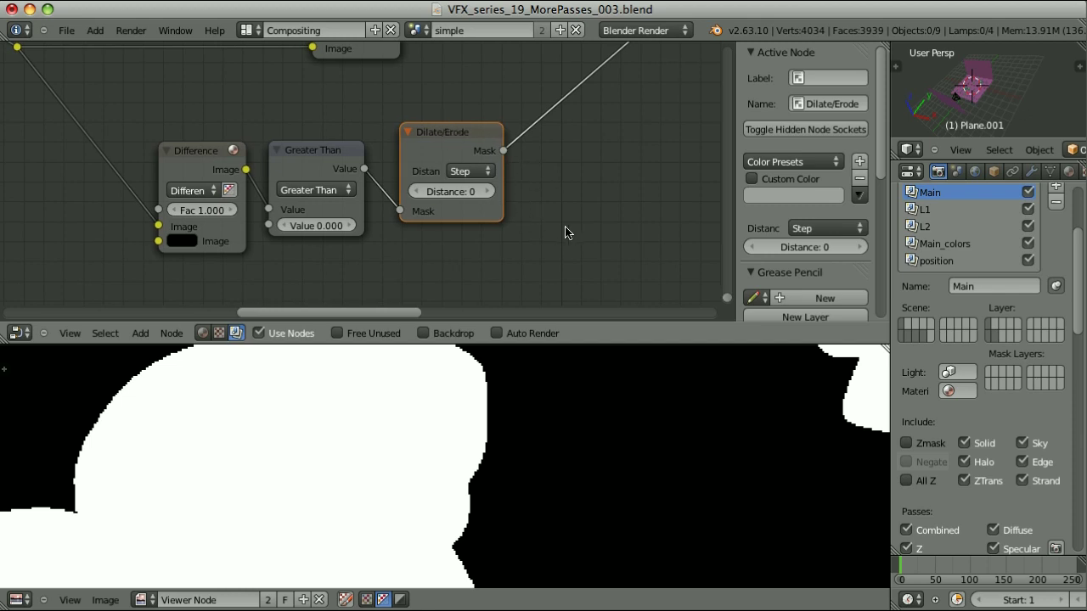
drag(500, 218, 576, 218)
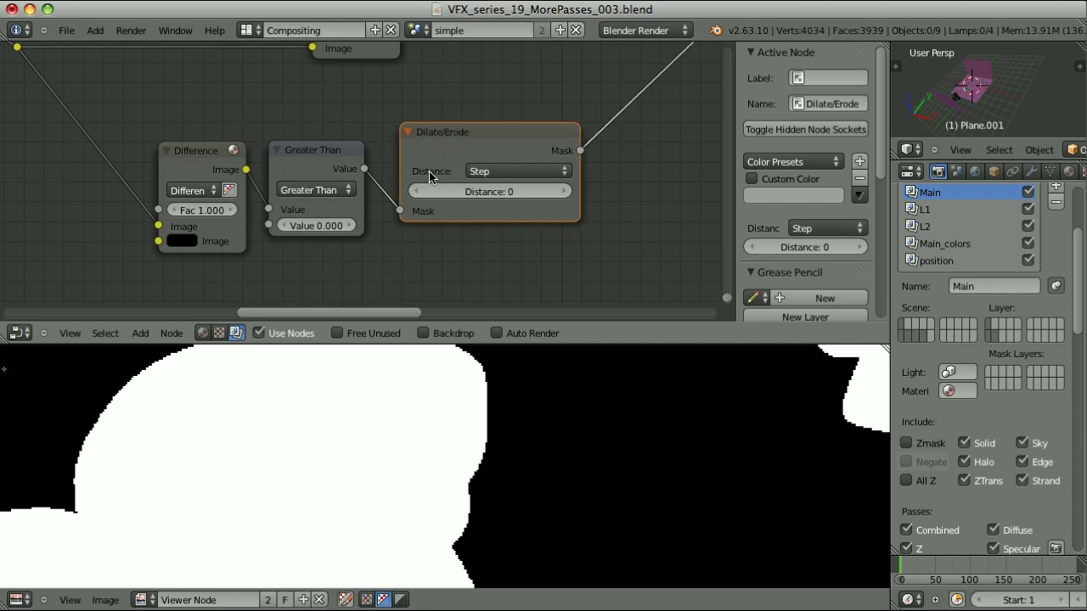
click(512, 171)
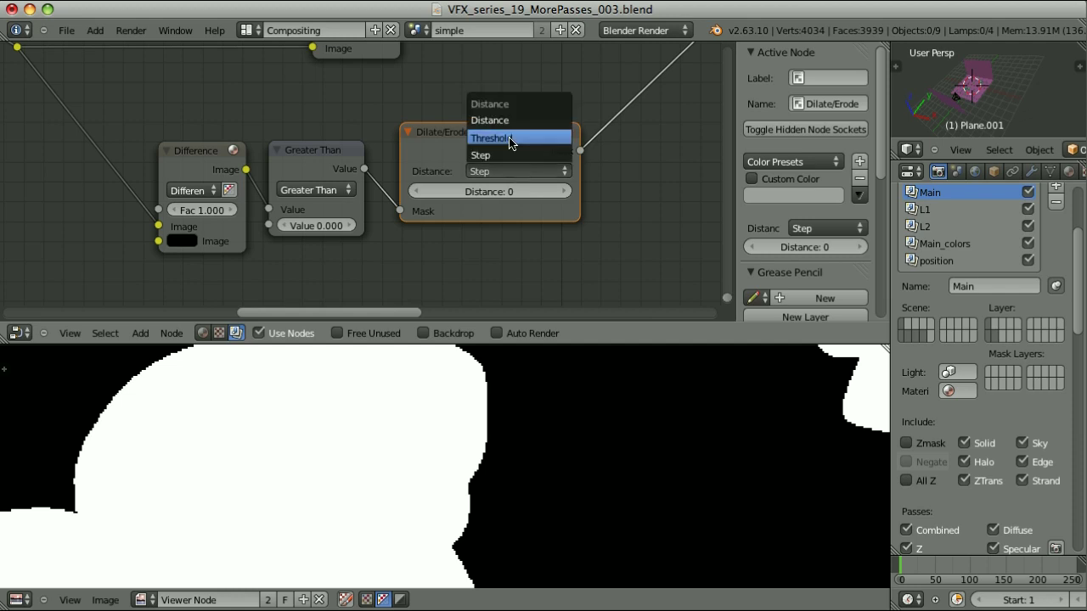
click(510, 139)
scroll(501, 475, down, 5)
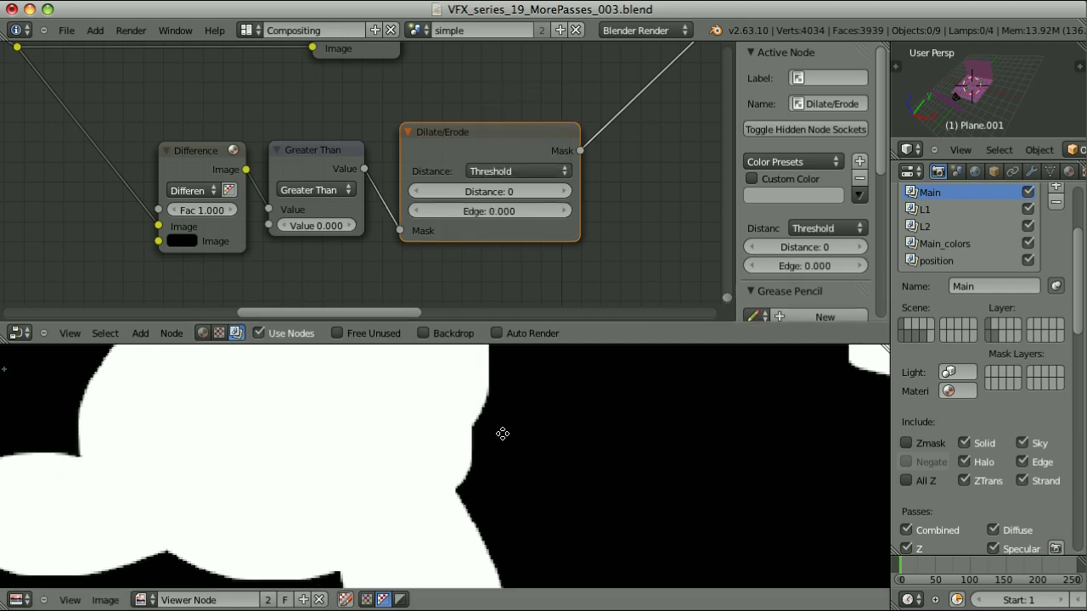
scroll(577, 469, up, 5)
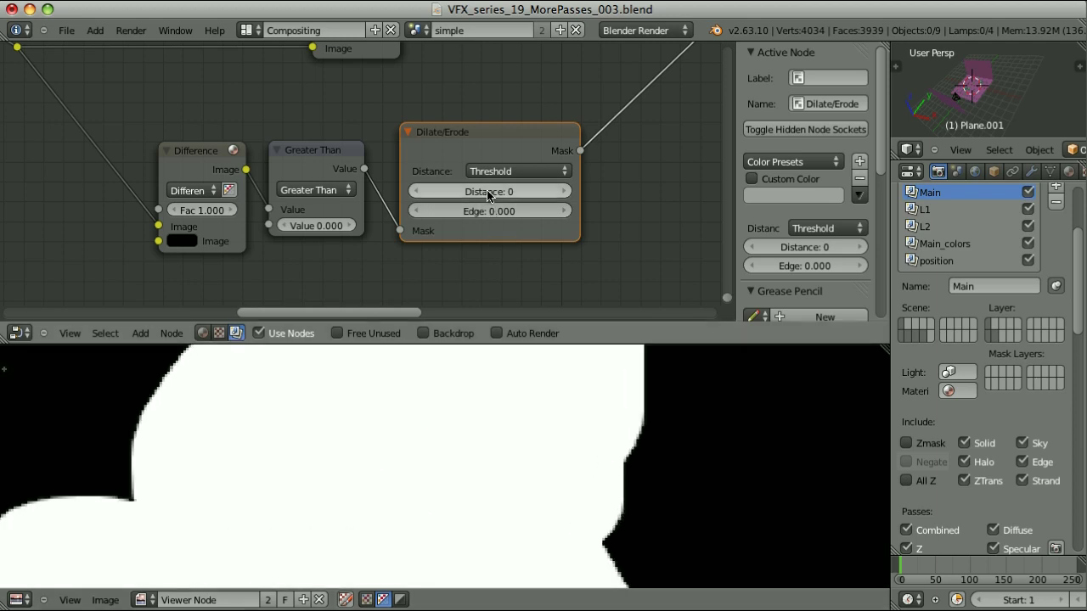
Box-select the Difference, Greater Than and Dilate/Erode nodes with their reroute, move them below the pass chain, and preview the Reflect node
scroll(492, 229, down, 5)
key(b)
drag(284, 172, 526, 230)
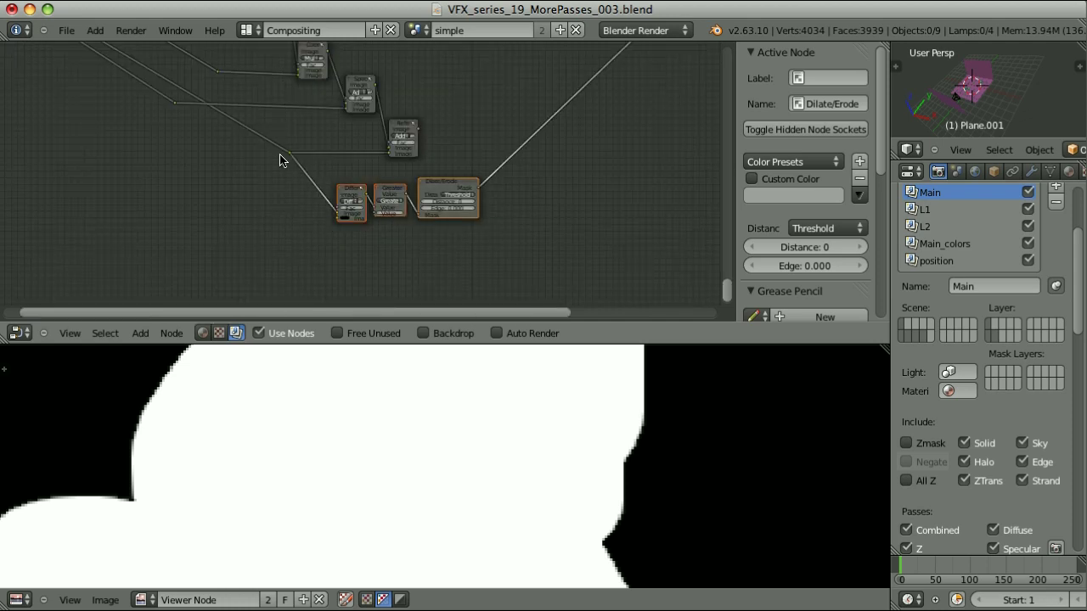
key(g)
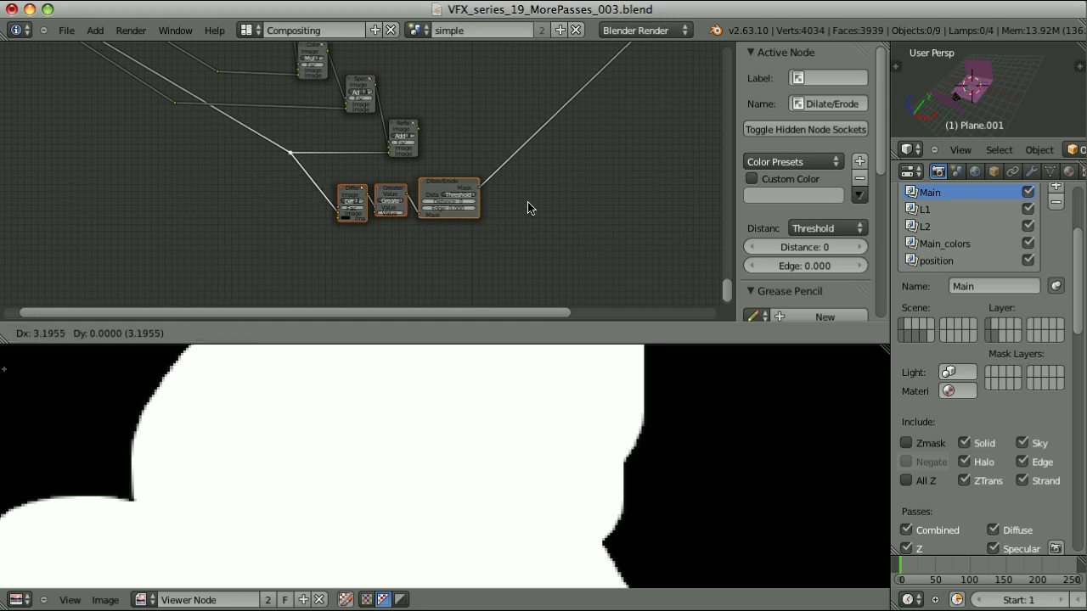
key(x)
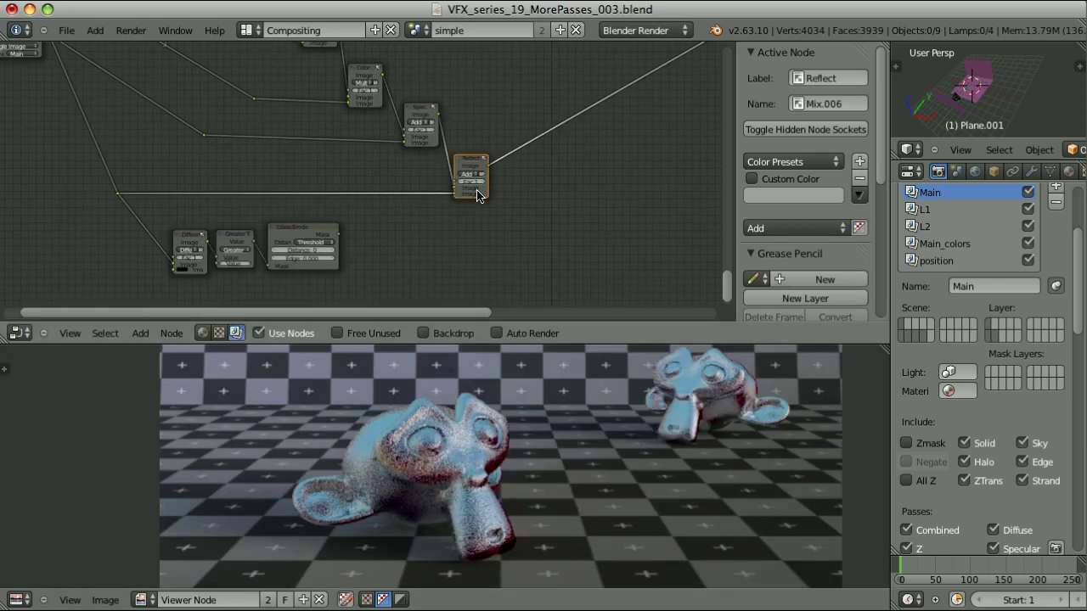
Rewire the Reflect node's second image input from the reroute to another Image node pass, and link the Dilate/Erode mask to its Fac
scroll(487, 221, up, 1)
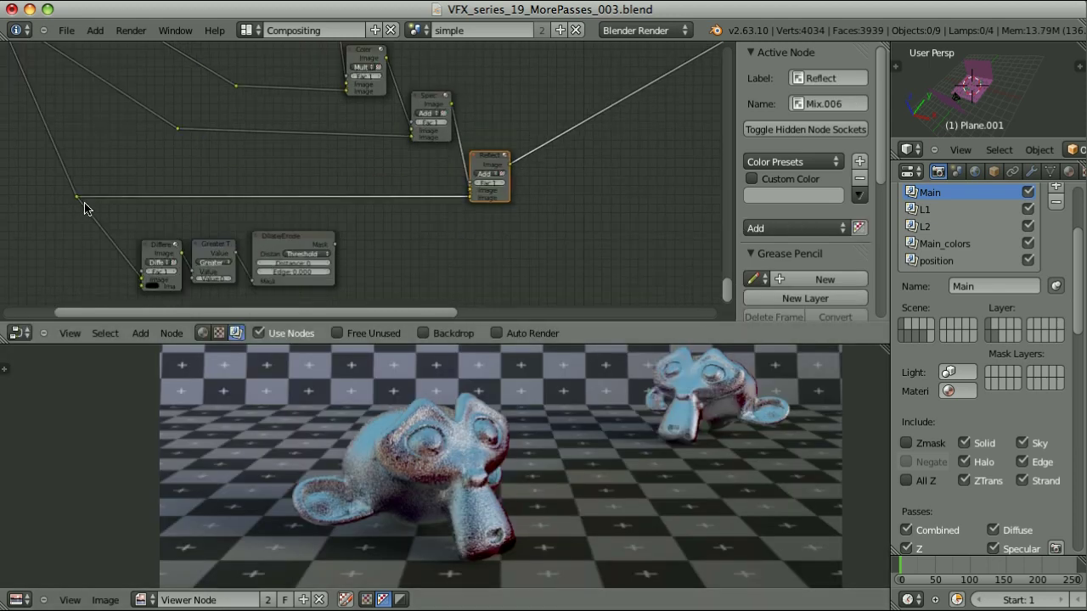
ctrl+shift+click(77, 197)
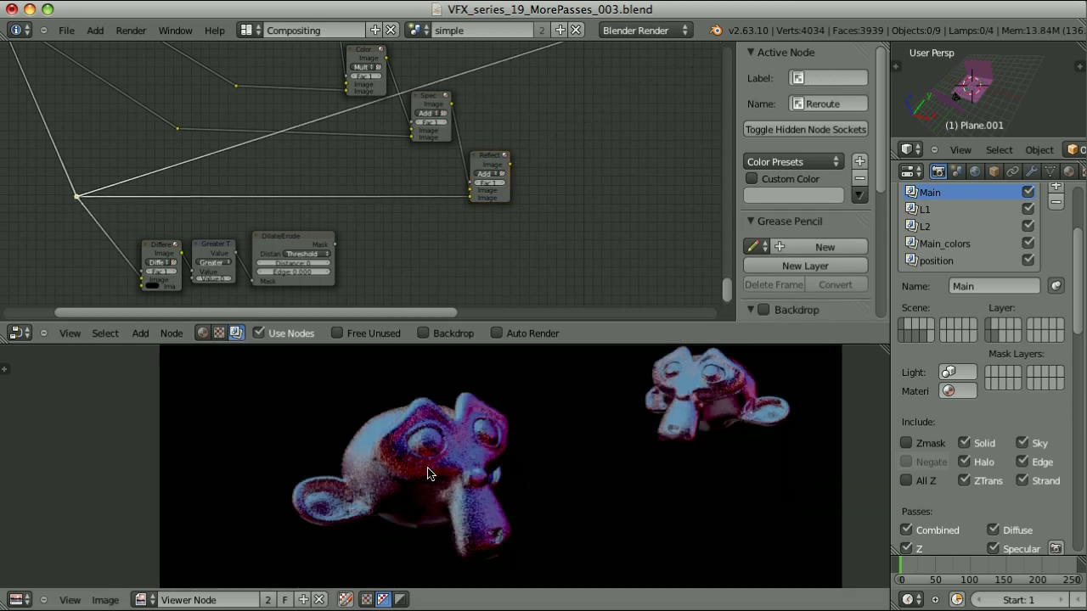
drag(467, 195, 447, 248)
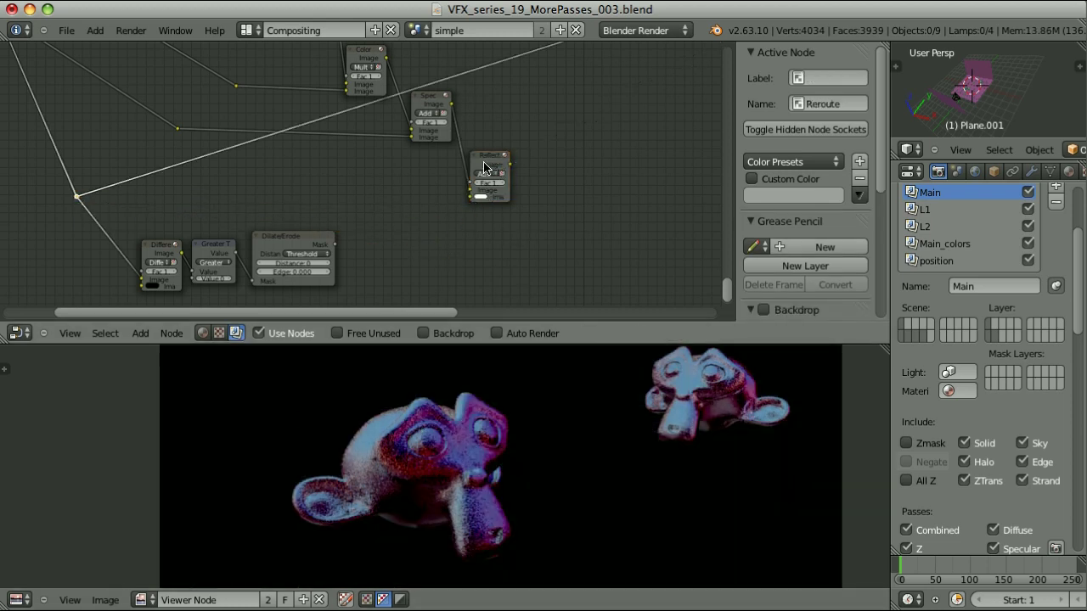
ctrl+shift+click(484, 159)
click(480, 196)
drag(540, 95, 537, 209)
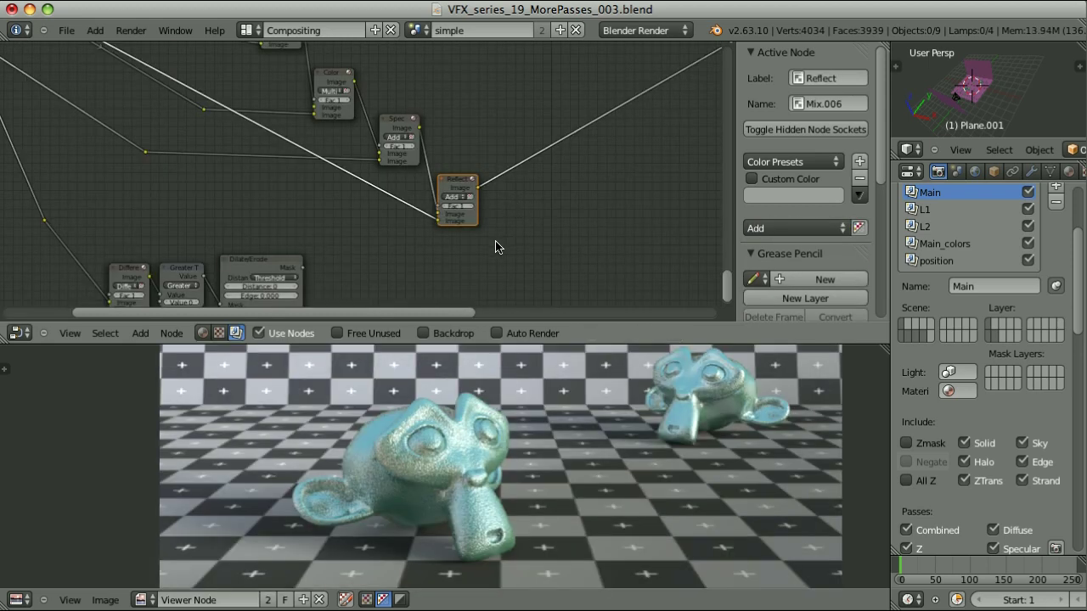
drag(302, 268, 438, 214)
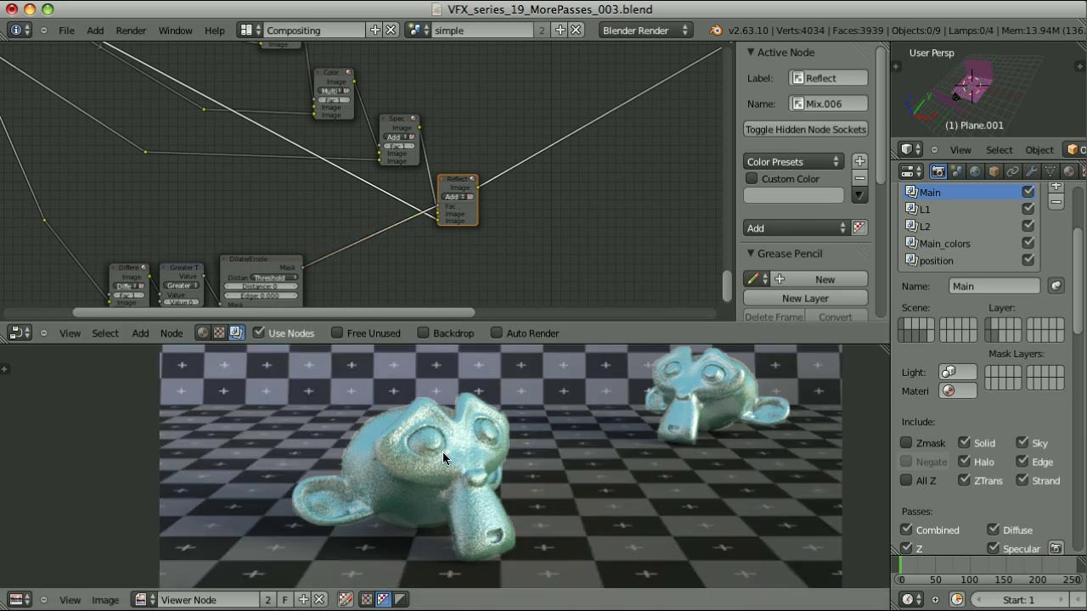
Try the Mix blend type on the Reflect node, and return it to Add
scroll(442, 213, up, 2)
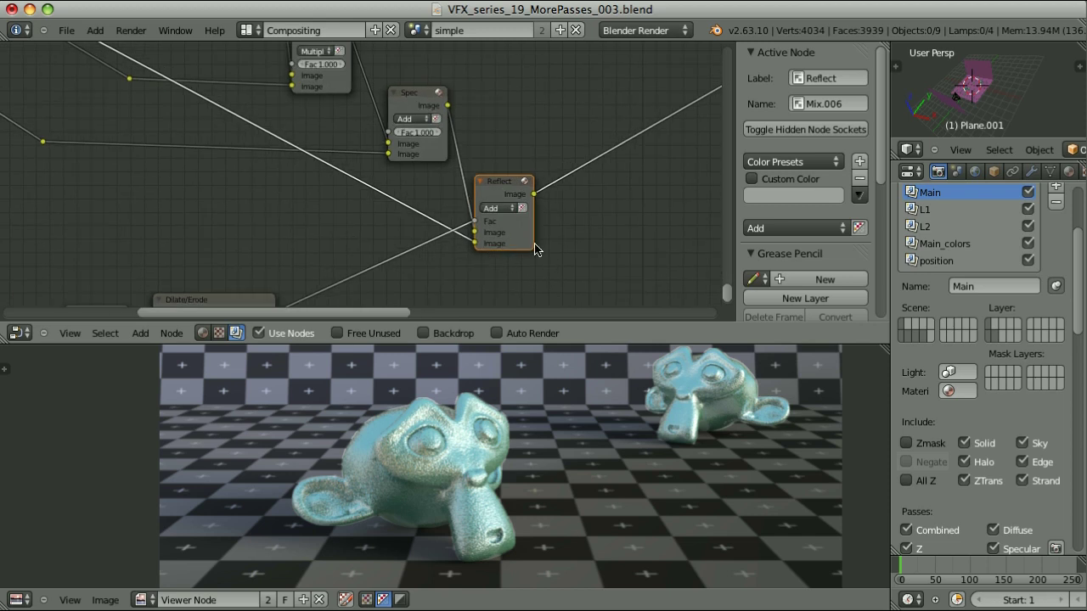
middle_drag(538, 252, 451, 136)
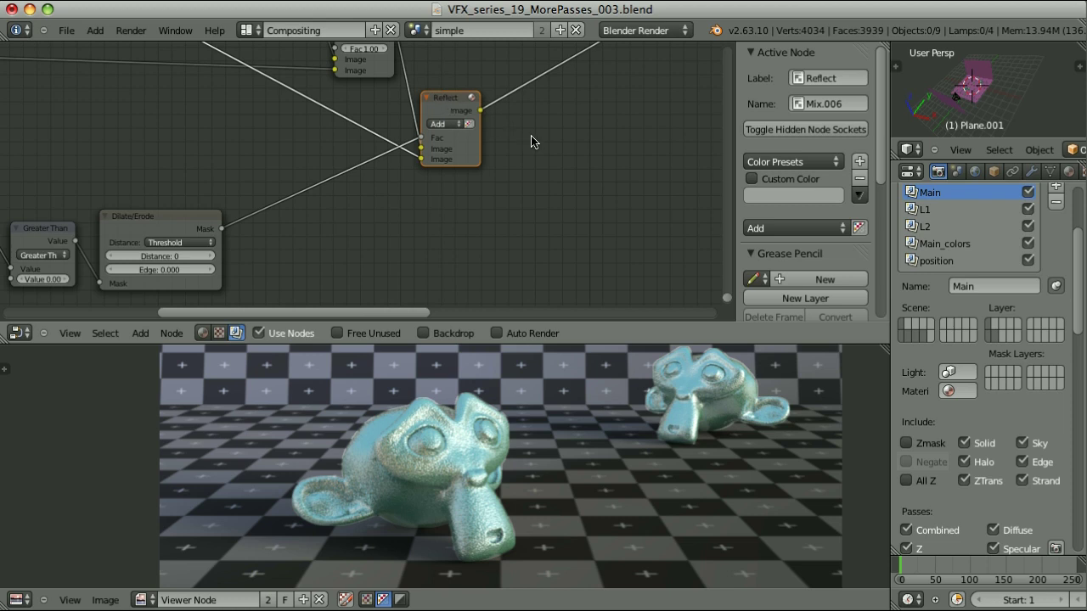
scroll(530, 142, up, 2)
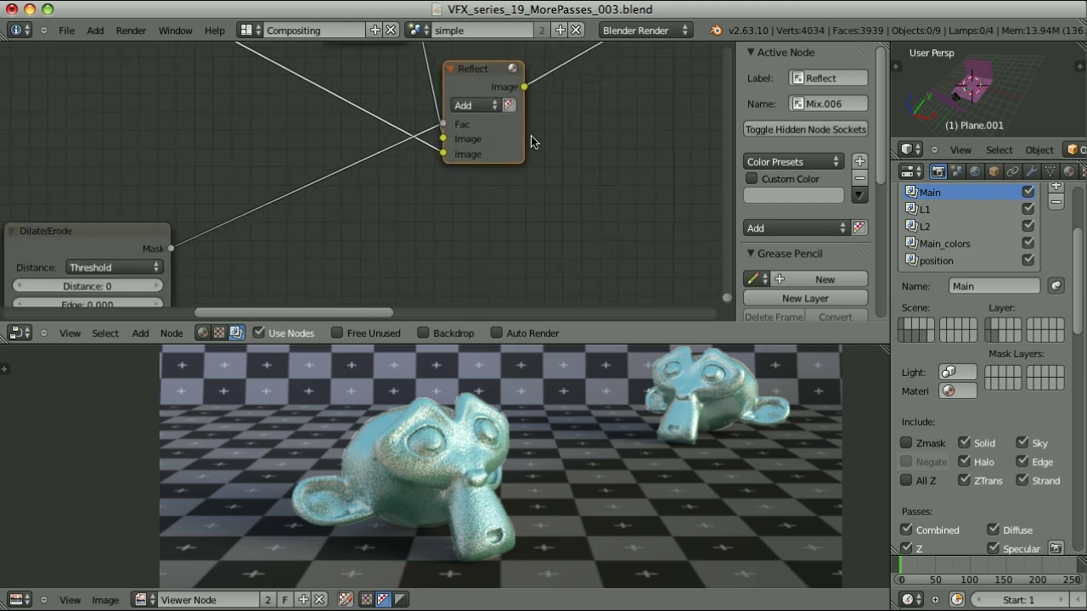
click(479, 105)
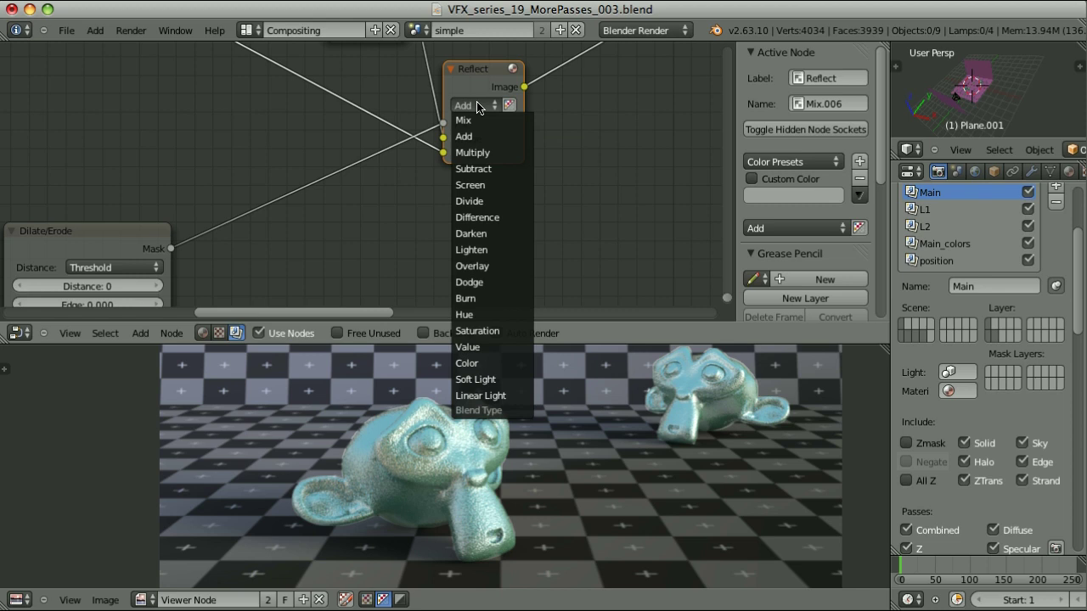
click(477, 120)
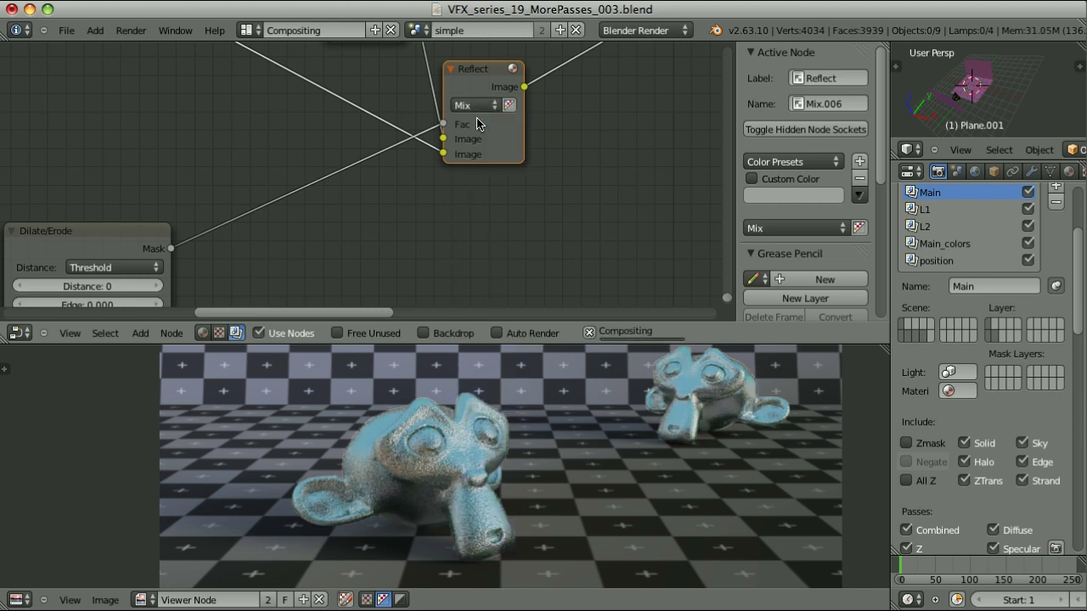
click(476, 105)
click(479, 136)
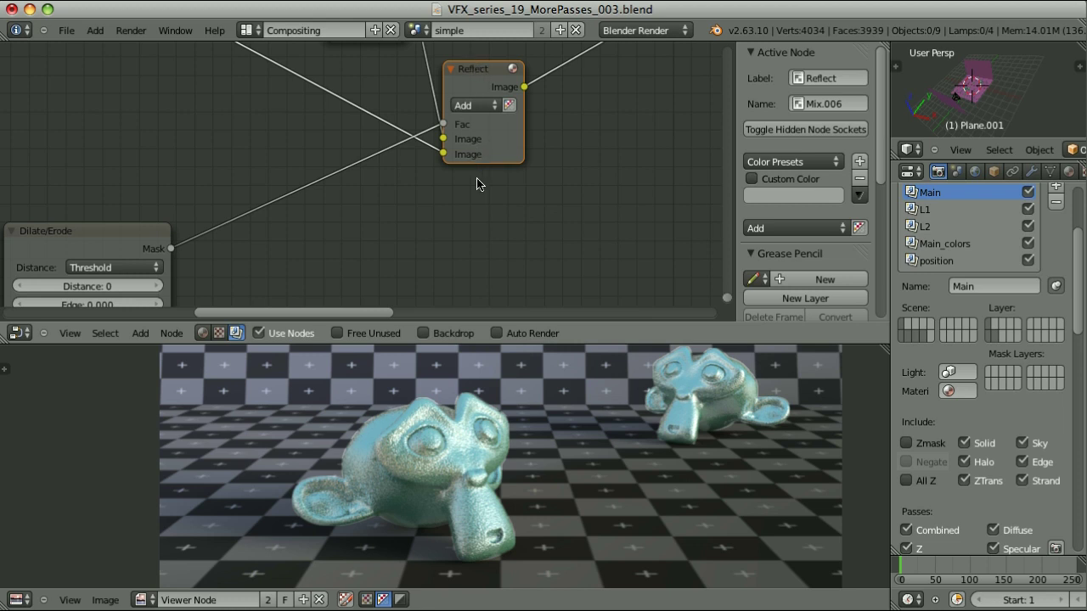
Examine the monkey's outline in the viewer and set the Dilate/Erode node's distance to -1
scroll(471, 504, up, 5)
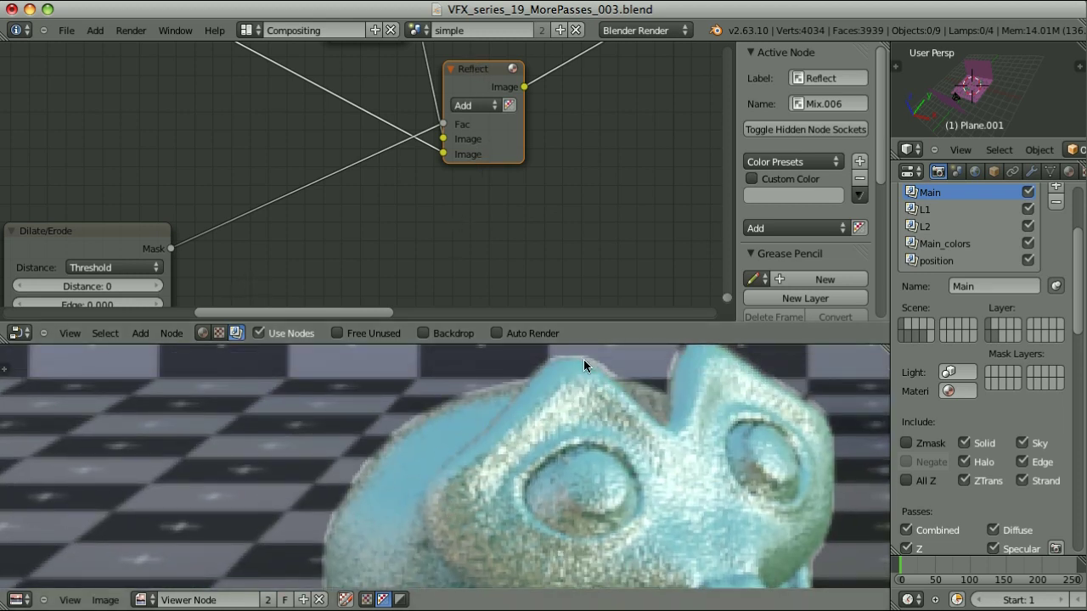
middle_drag(288, 289, 455, 201)
scroll(297, 240, up, 4)
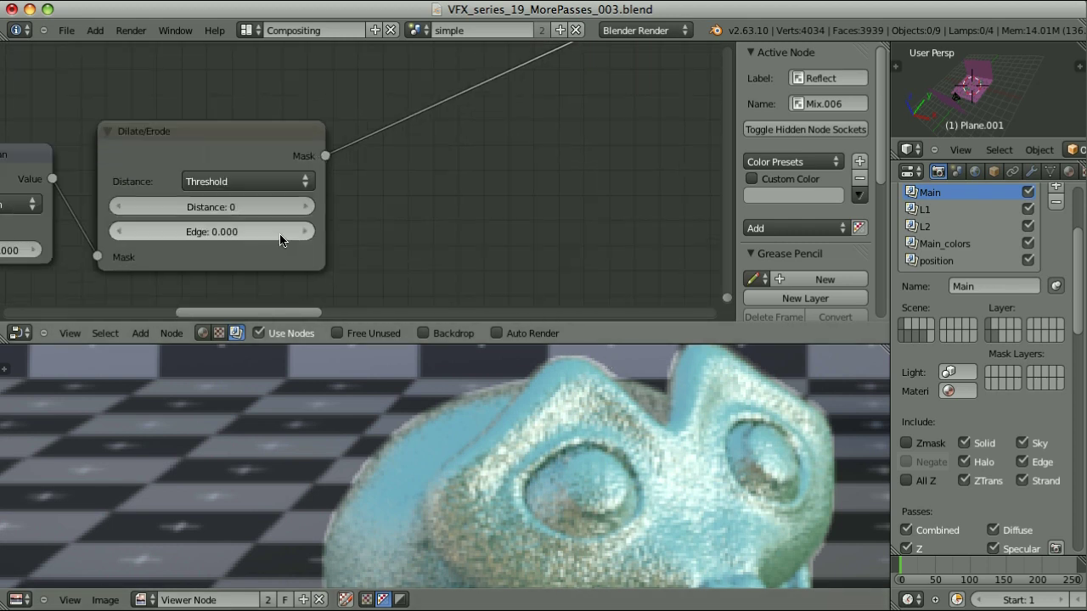
middle_drag(281, 238, 393, 200)
click(330, 108)
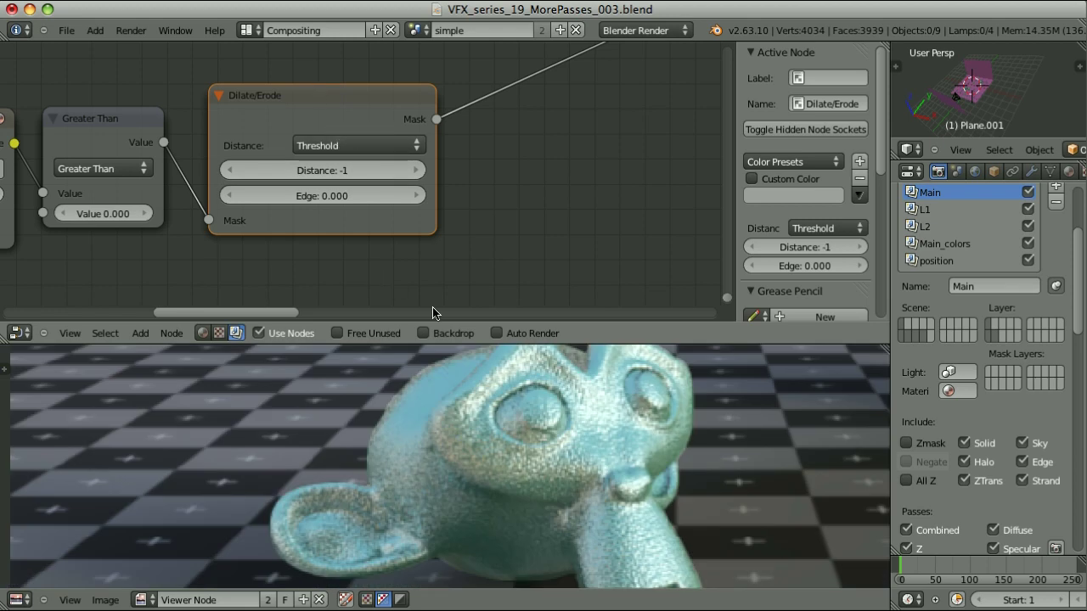
scroll(546, 399, down, 4)
scroll(546, 399, down, 1)
middle_drag(643, 442, 504, 447)
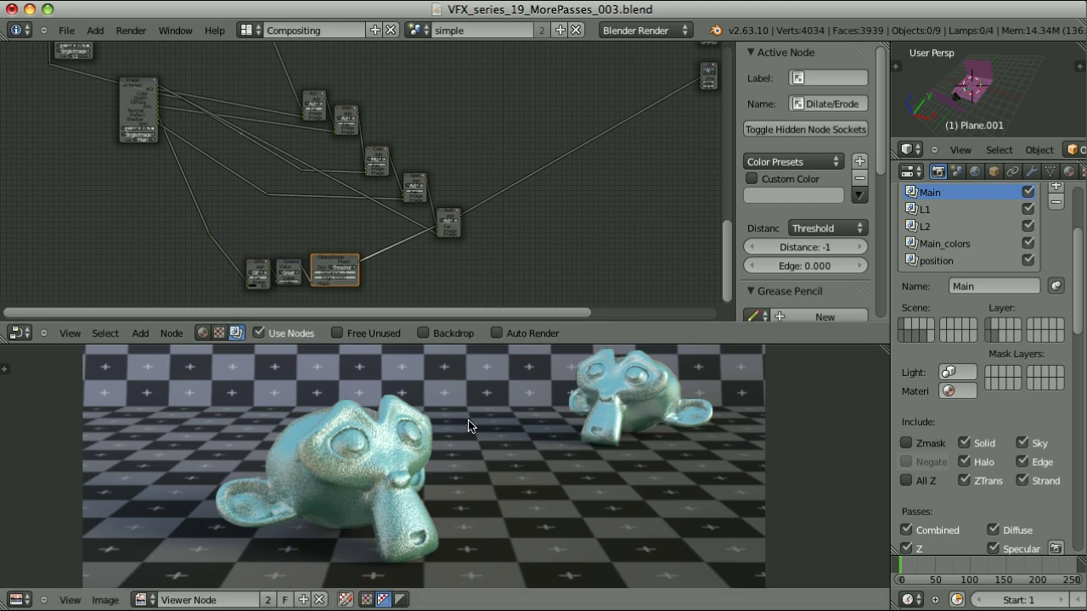
Insert a Math node set to Multiply between the Dilate/Erode mask and the Reflect node's Fac input
scroll(398, 226, up, 2)
middle_drag(398, 226, 365, 89)
scroll(368, 145, up, 5)
middle_drag(382, 146, 392, 248)
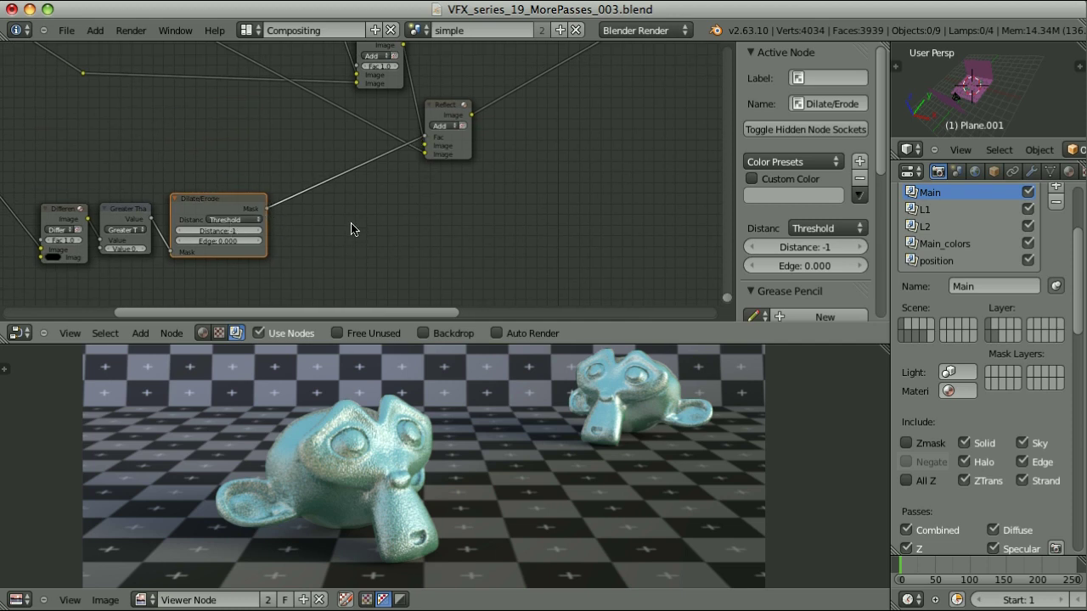
key(shift+a)
mouse_move(333, 243)
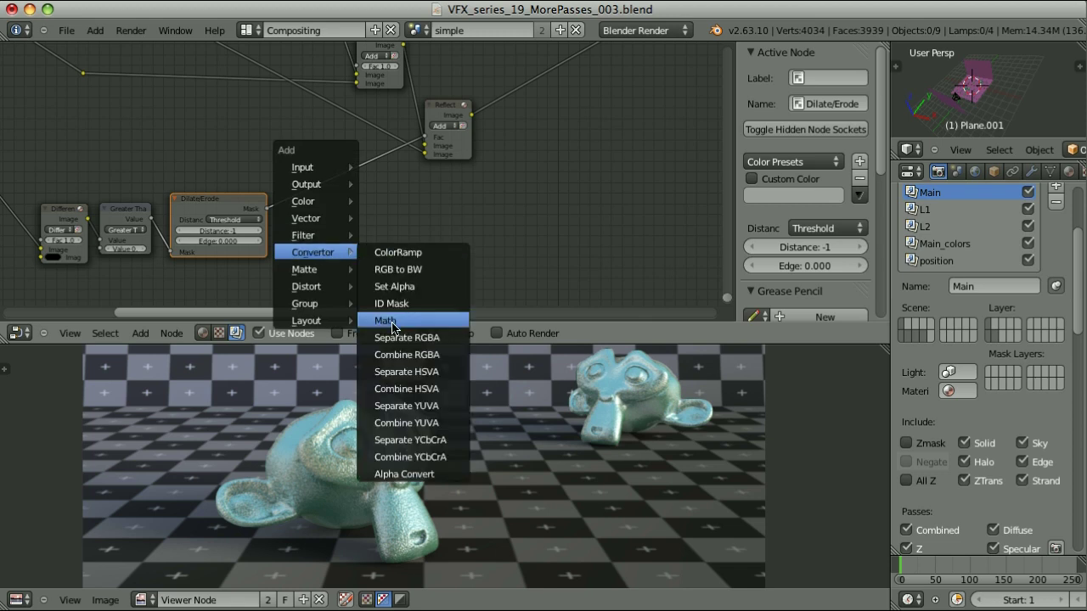
click(396, 316)
click(412, 270)
click(421, 244)
drag(418, 255, 343, 169)
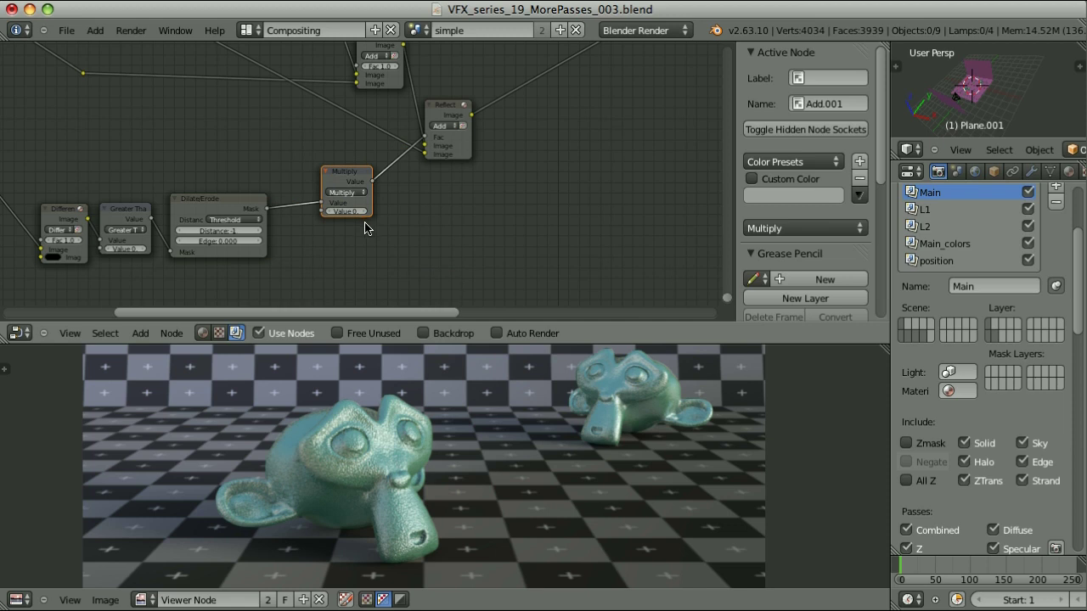
scroll(365, 227, up, 4)
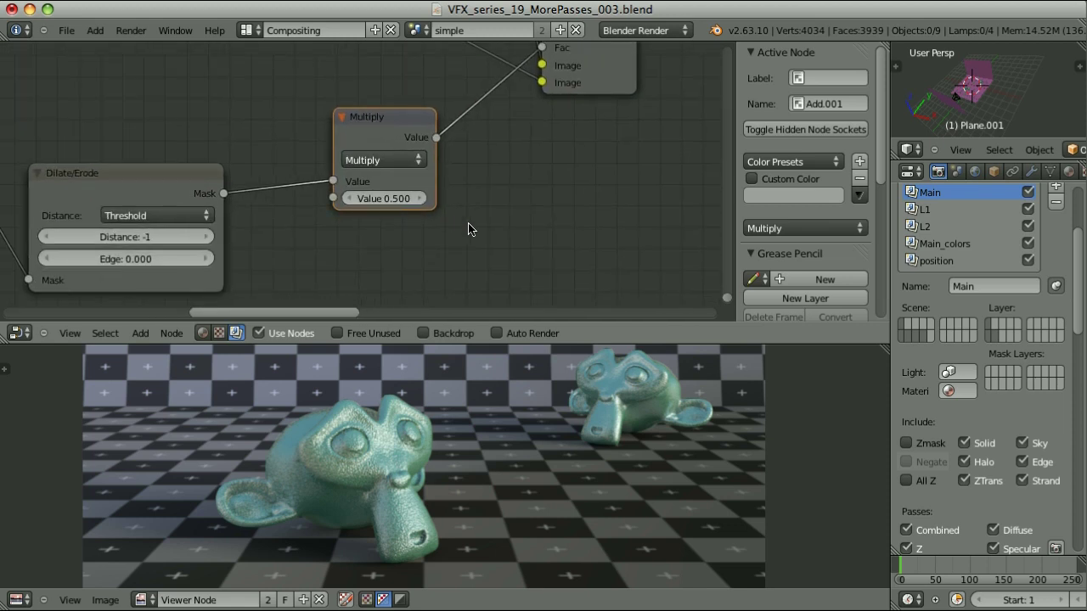
Set the Multiply node's second value to 0.4, and view the Dilate/Erode mask and the Reflect node's result in the viewer
click(409, 198)
text(.4)
key(Return)
scroll(415, 202, down, 6)
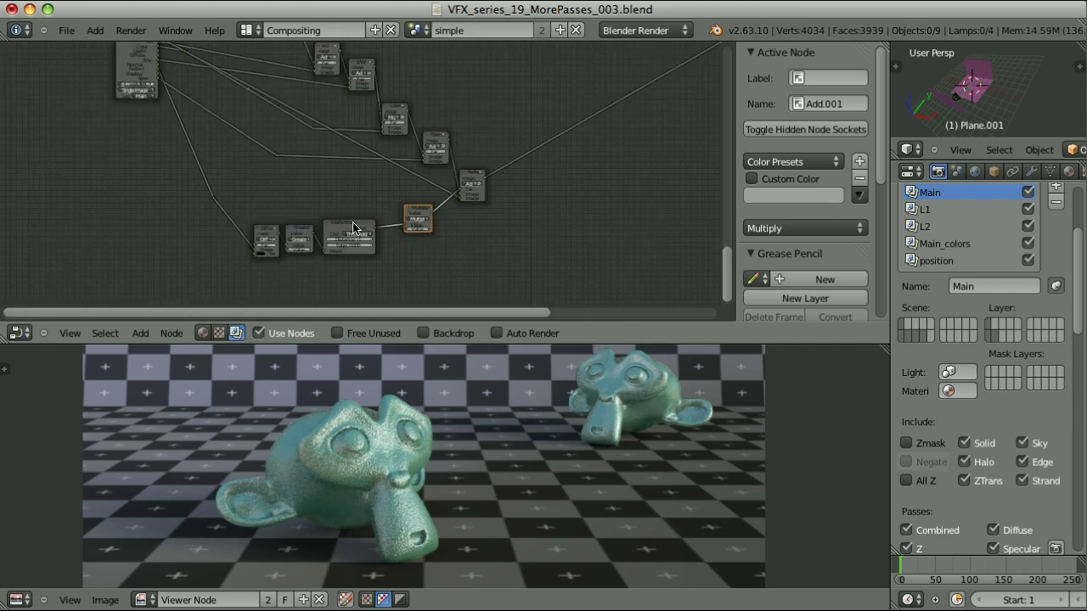
ctrl+shift+click(354, 227)
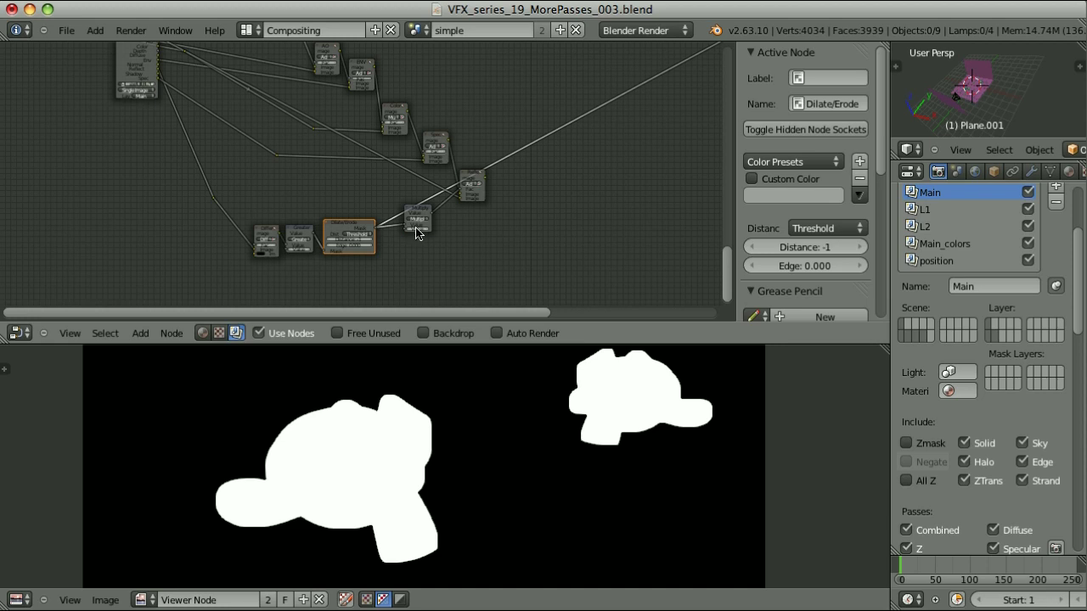
ctrl+shift+click(473, 179)
Tidy the links into the second image inputs of the Reflect and Color nodes by repositioning their reroute points
scroll(365, 129, up, 1)
drag(367, 134, 236, 198)
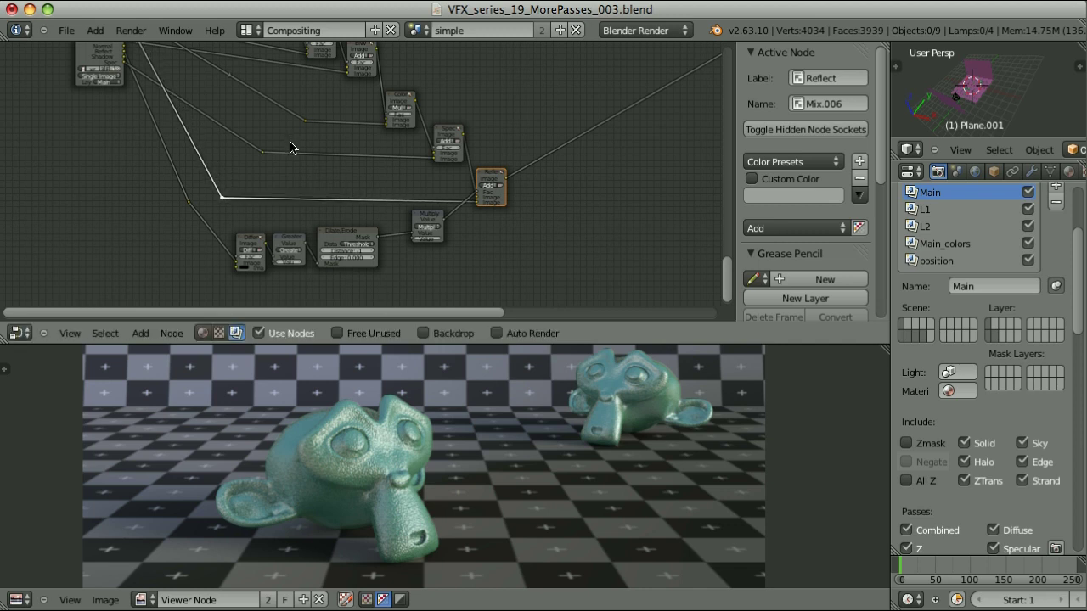
middle_drag(293, 137, 424, 211)
scroll(421, 191, up, 3)
scroll(420, 177, down, 1)
middle_drag(470, 170, 351, 187)
scroll(374, 164, up, 5)
click(418, 167)
scroll(352, 187, down, 1)
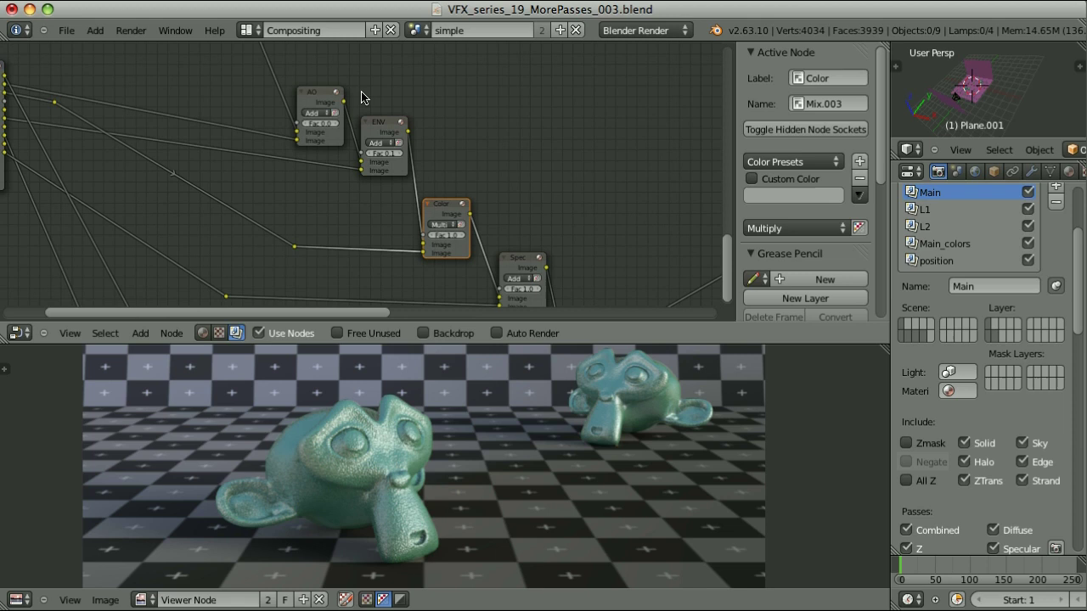
click(293, 242)
click(289, 246)
key(g)
click(260, 237)
Show the Dilate/Erode node's mask in the viewer
scroll(357, 280, down, 5)
middle_drag(370, 313, 325, 170)
scroll(323, 180, up, 3)
ctrl+shift+click(294, 181)
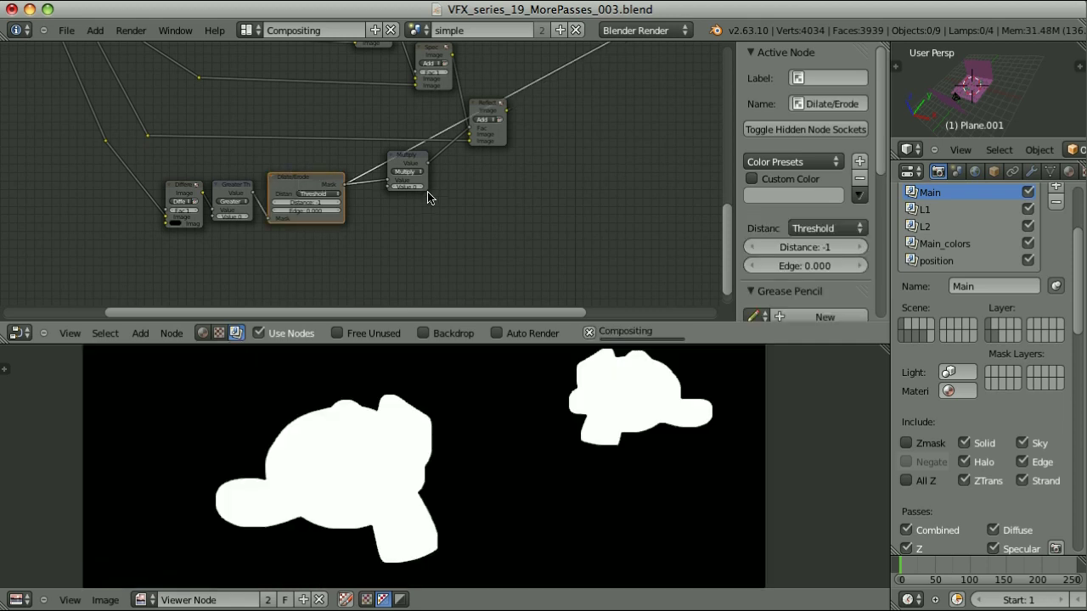
Duplicate the Color mix node and insert the copy on the link between the reroute point and the original's second image input
scroll(433, 213, down, 4)
middle_drag(301, 91, 332, 134)
scroll(402, 144, up, 6)
click(412, 89)
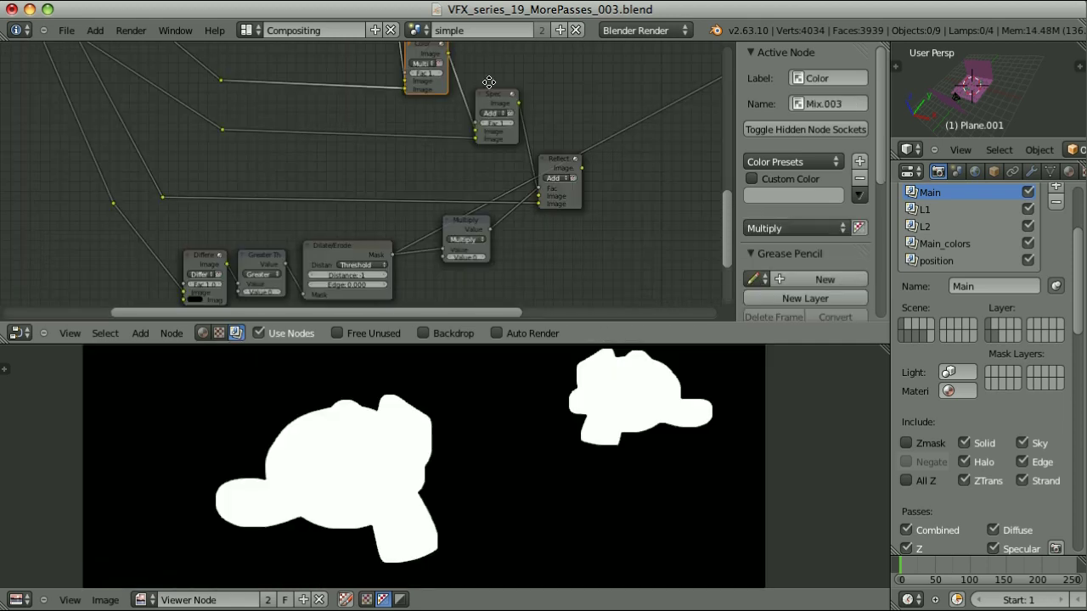
middle_drag(489, 81, 486, 159)
key(shift+d)
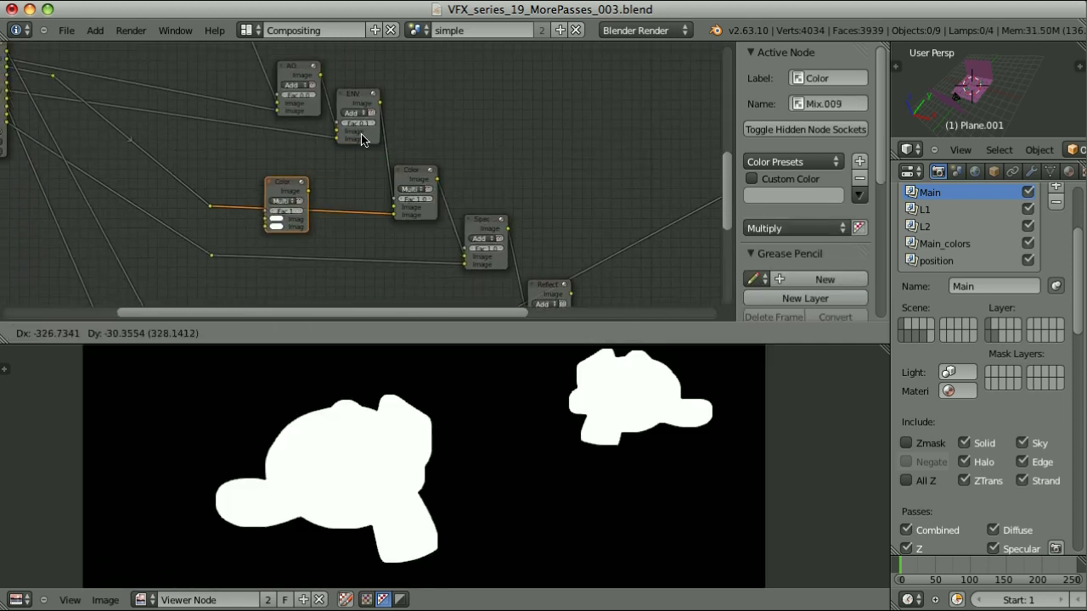
click(370, 144)
Set the duplicated Color node's blend type to Mix and its second image colour to light green
click(296, 194)
click(311, 214)
scroll(315, 218, up, 3)
click(357, 214)
click(378, 247)
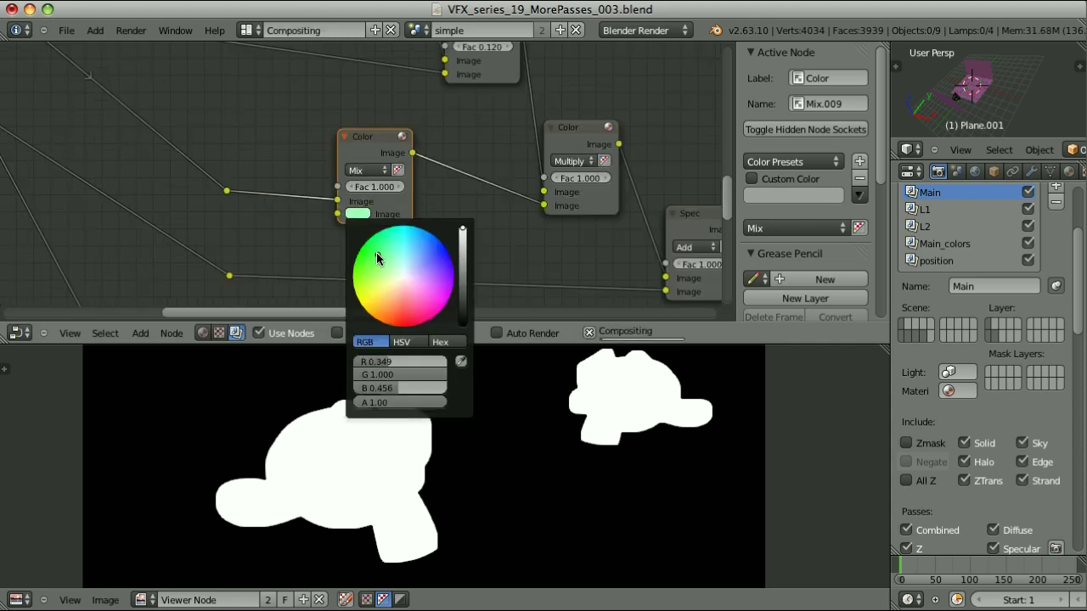
Link the Dilate/Erode mask to the duplicated Color node's Fac input and view the Reflect node's result
scroll(442, 285, down, 3)
drag(439, 284, 349, 146)
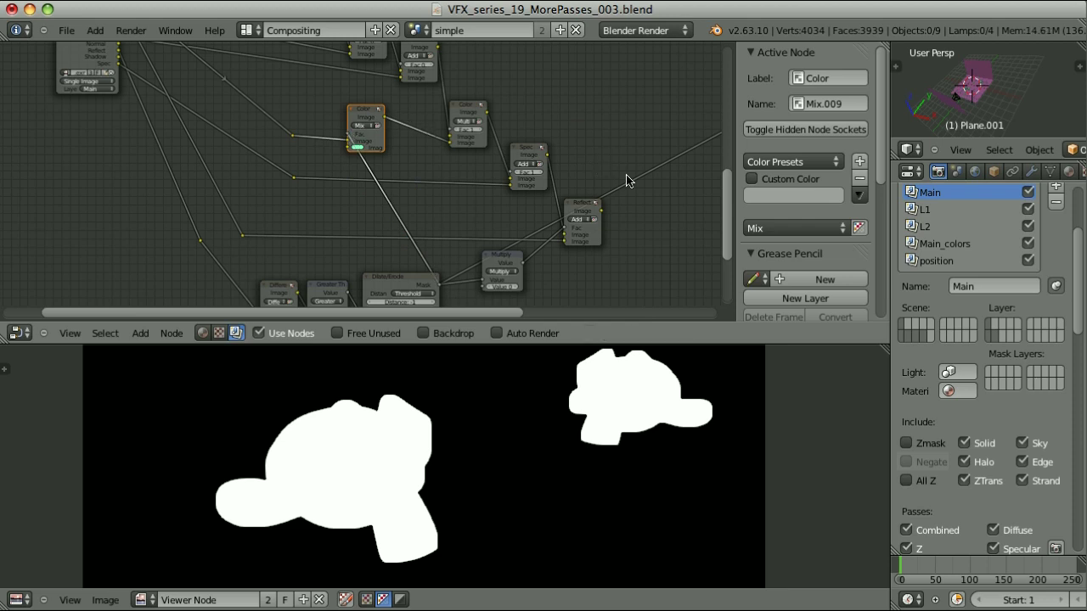
ctrl+shift+click(585, 209)
Change the duplicated Color node's second image colour to pale yellow, about R 1.000, G 0.815, B 0.327
scroll(258, 188, up, 5)
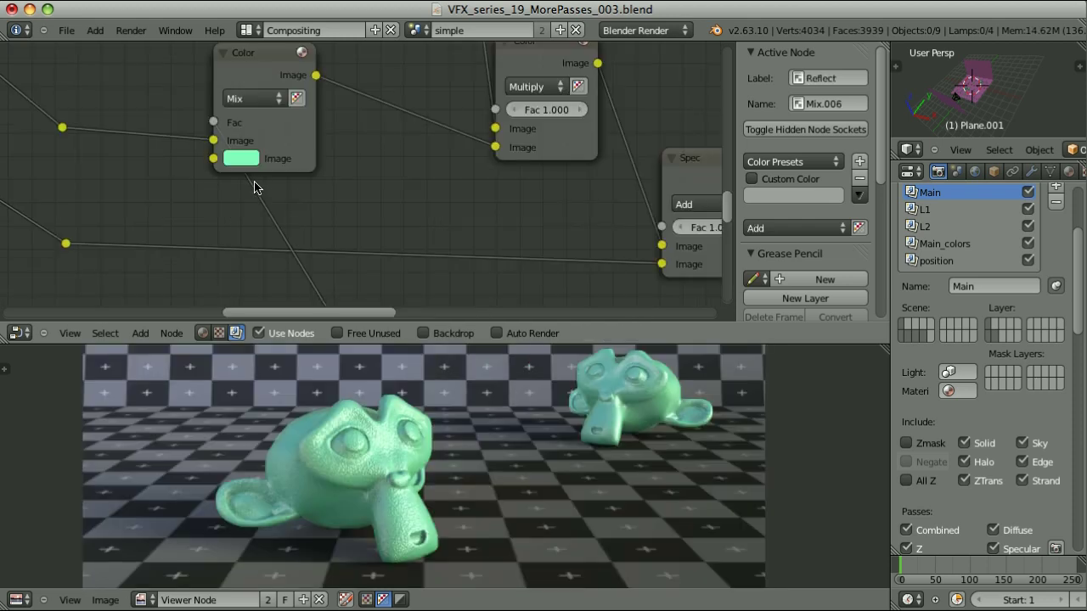
click(242, 157)
drag(294, 221, 269, 277)
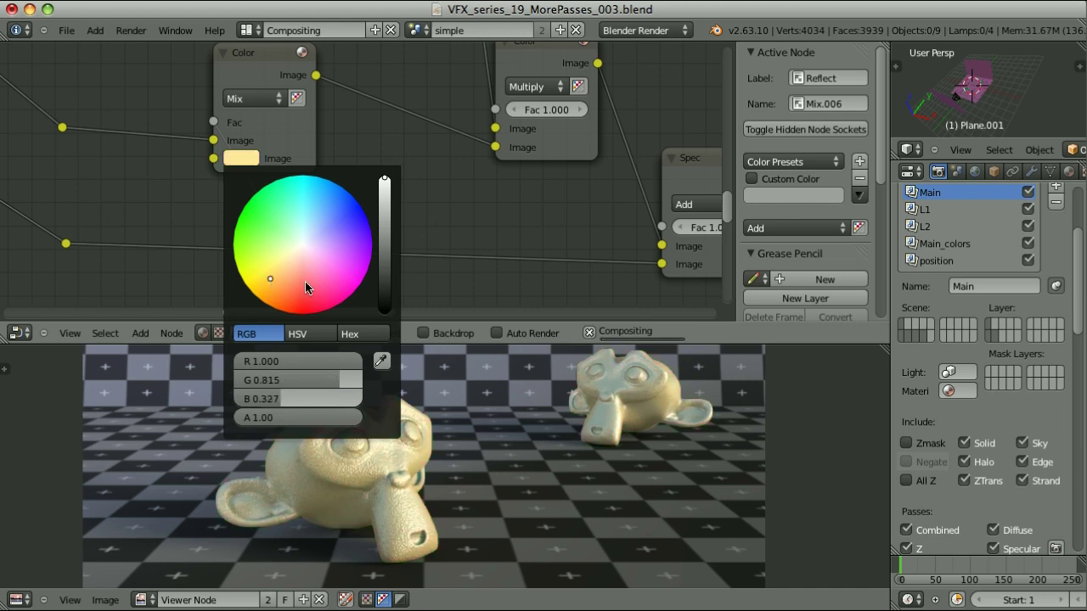
scroll(509, 450, down, 1)
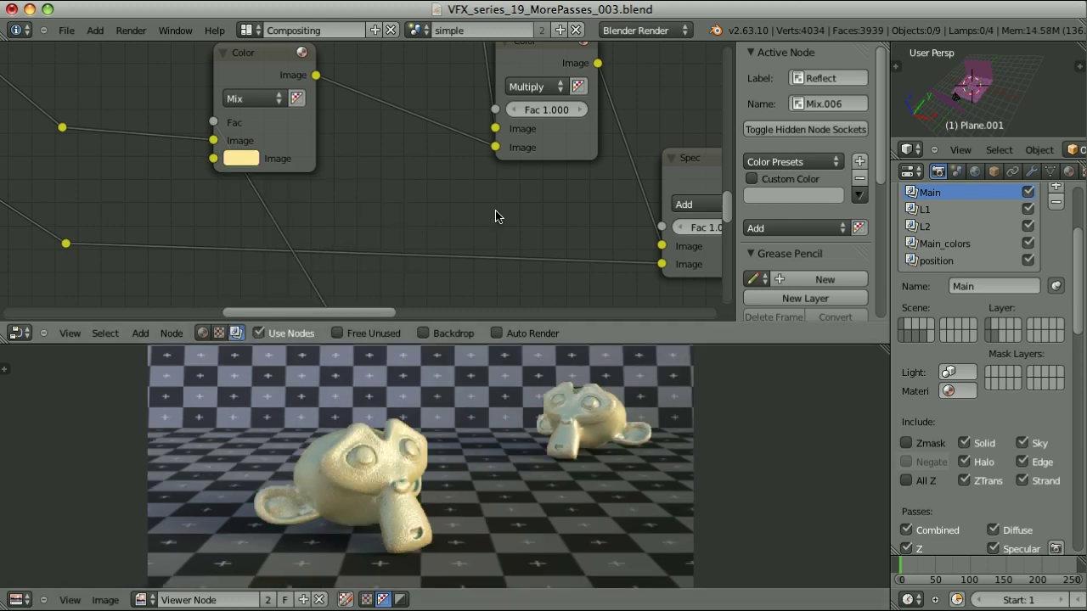